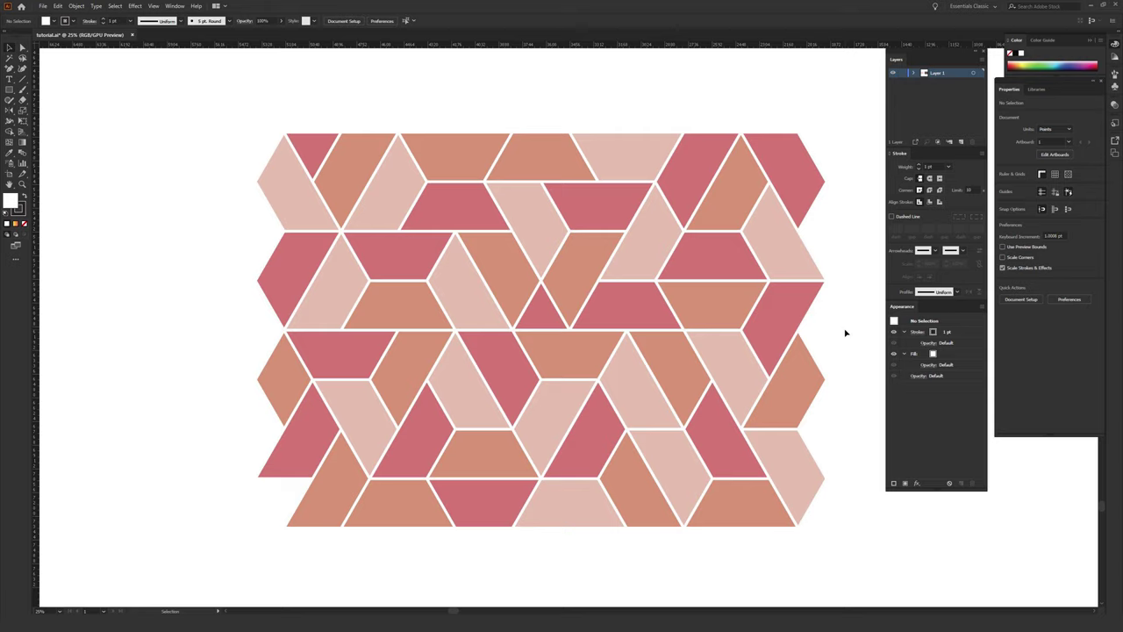
- Examine the finished tile pattern and the triangle grid, ending at an empty area of the artboard
{"action": "left_click_drag", "start_coordinate": [856, 271], "coordinate": [735, 504]}
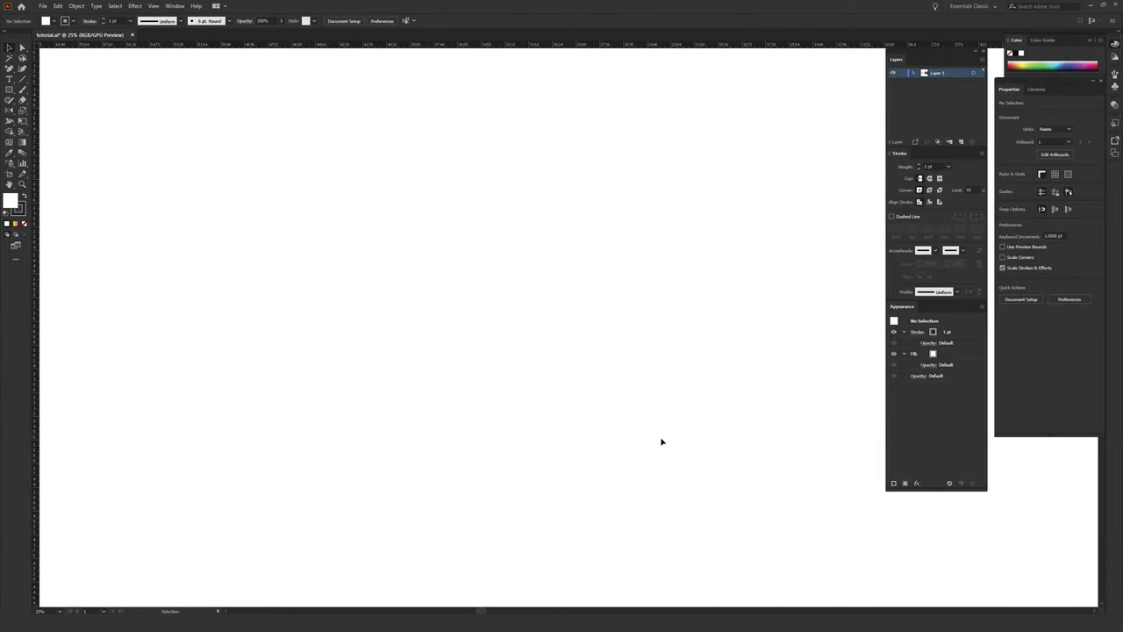
{"action": "key", "text": "ctrl+minus"}
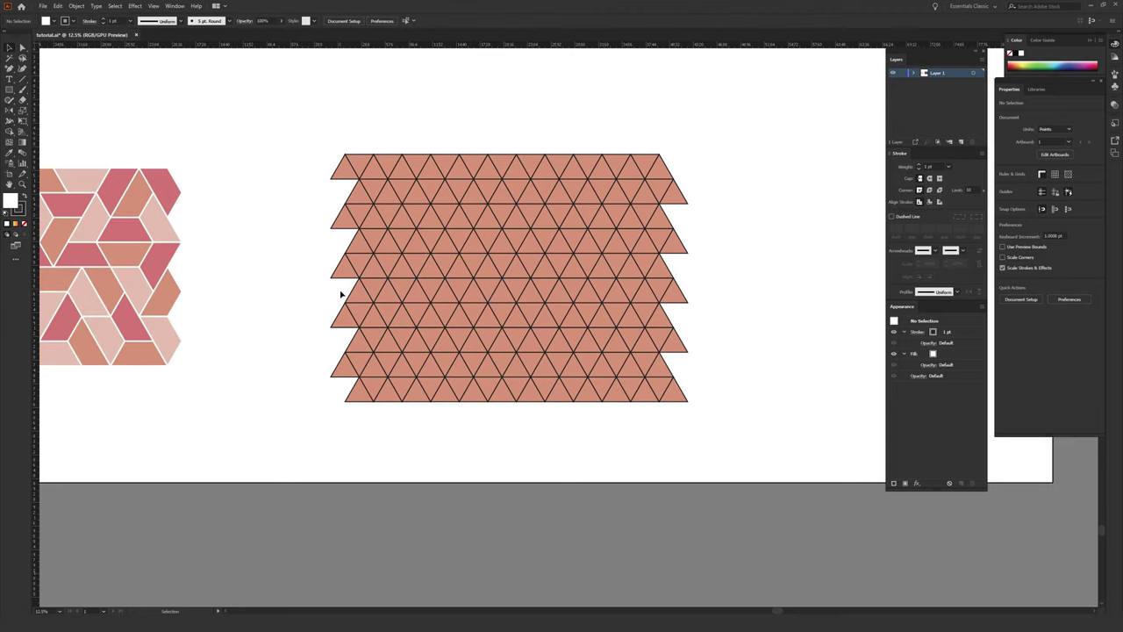
{"action": "key", "text": "ctrl+plus"}
{"action": "scroll", "coordinate": [616, 447], "scroll_direction": "up", "scroll_amount": 3}
{"action": "scroll", "coordinate": [617, 447], "scroll_direction": "left", "scroll_amount": 3}
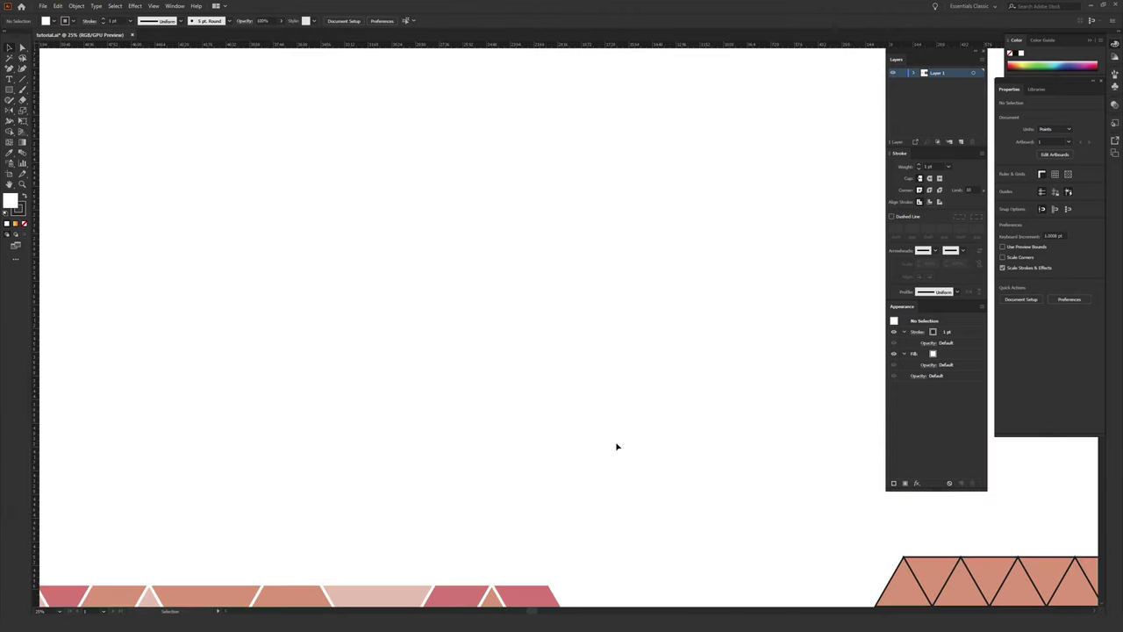
{"action": "scroll", "coordinate": [616, 446], "scroll_direction": "up", "scroll_amount": 3}
{"action": "key", "text": "space"}
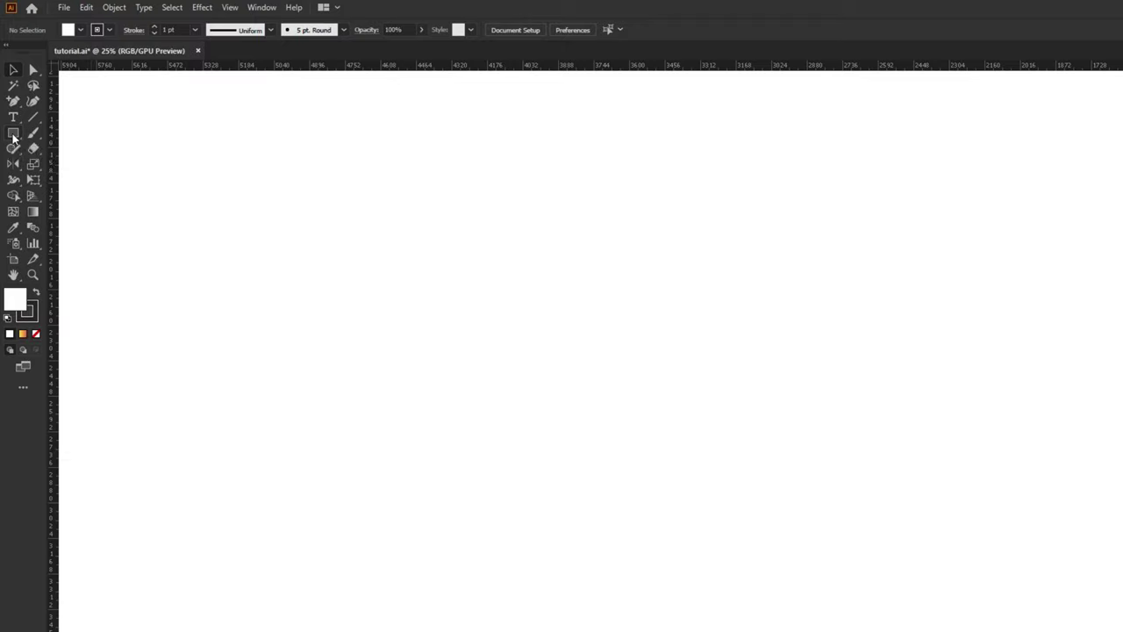
- Create a three-sided polygon with a 50 pt radius in the empty area using the Polygon tool
{"action": "left_click", "coordinate": [13, 134]}
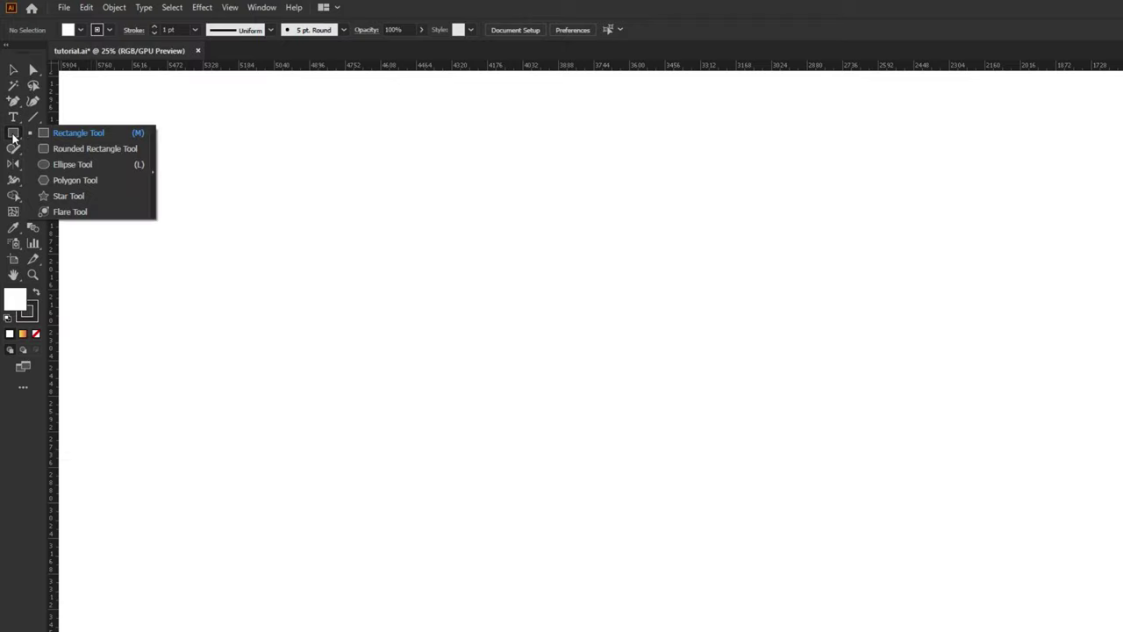
{"action": "left_click", "coordinate": [98, 179]}
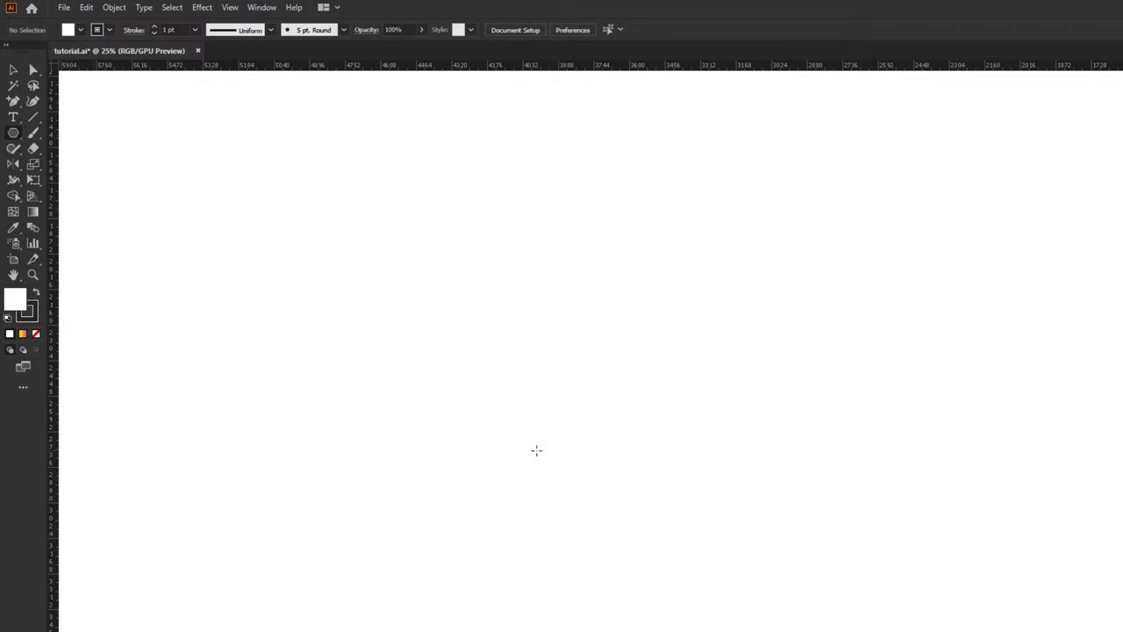
{"action": "left_click", "coordinate": [537, 450]}
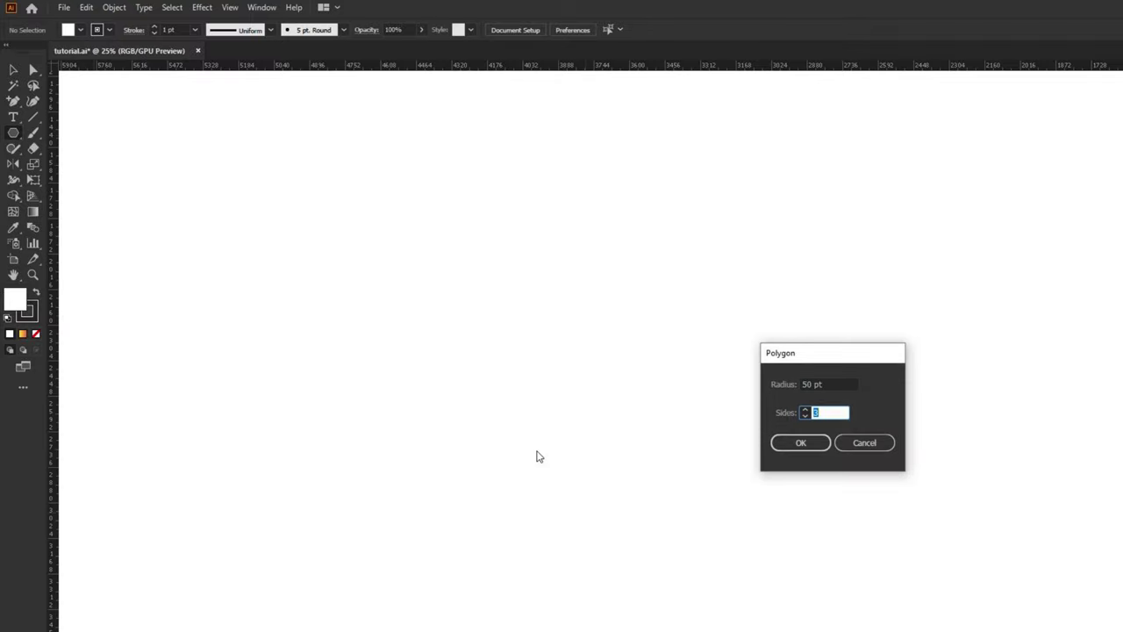
{"action": "left_click", "coordinate": [794, 438]}
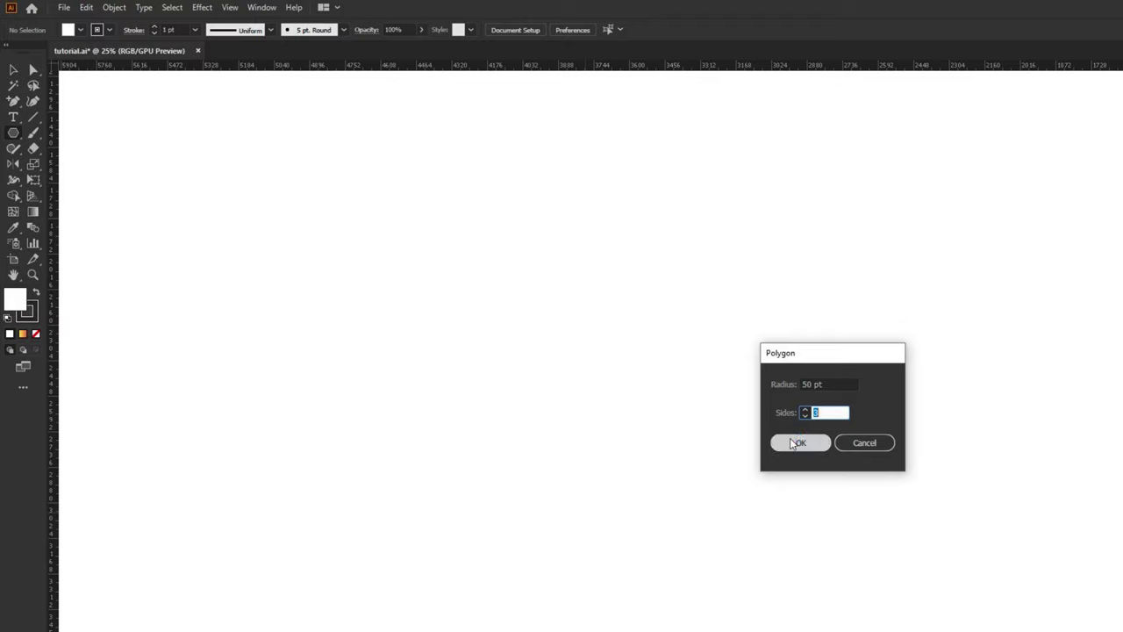
{"action": "left_click", "coordinate": [800, 445]}
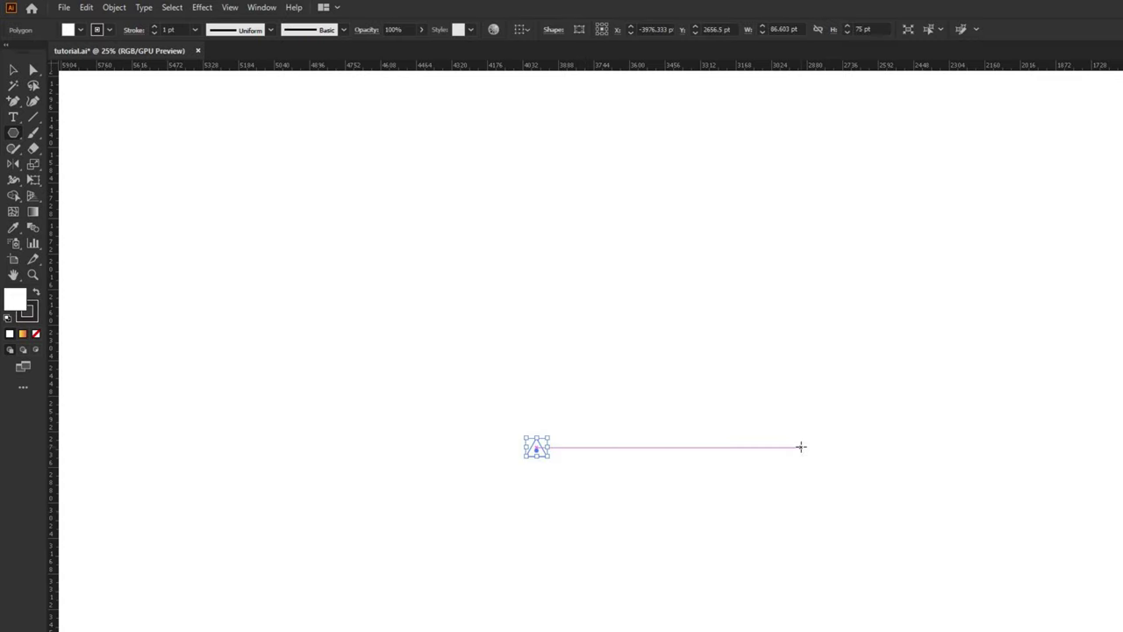
- Scale the triangle up proportionally to about 809 by 701 pt and reselect it
{"action": "key", "text": "v"}
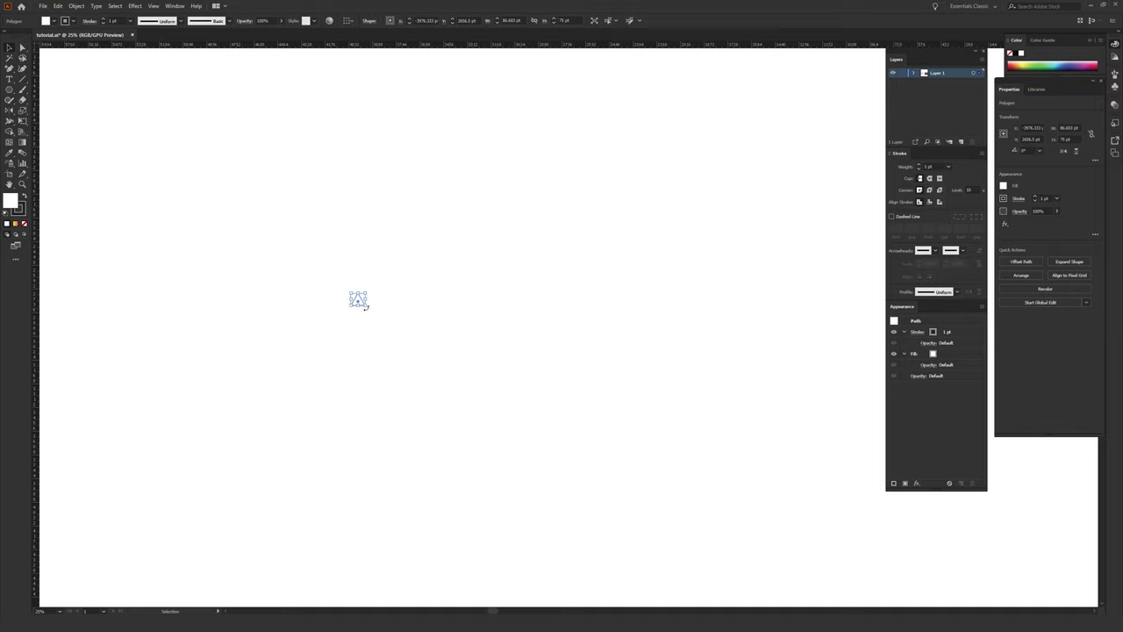
{"action": "left_click_drag", "start_coordinate": [367, 306], "coordinate": [441, 316]}
{"action": "left_click", "coordinate": [546, 275]}
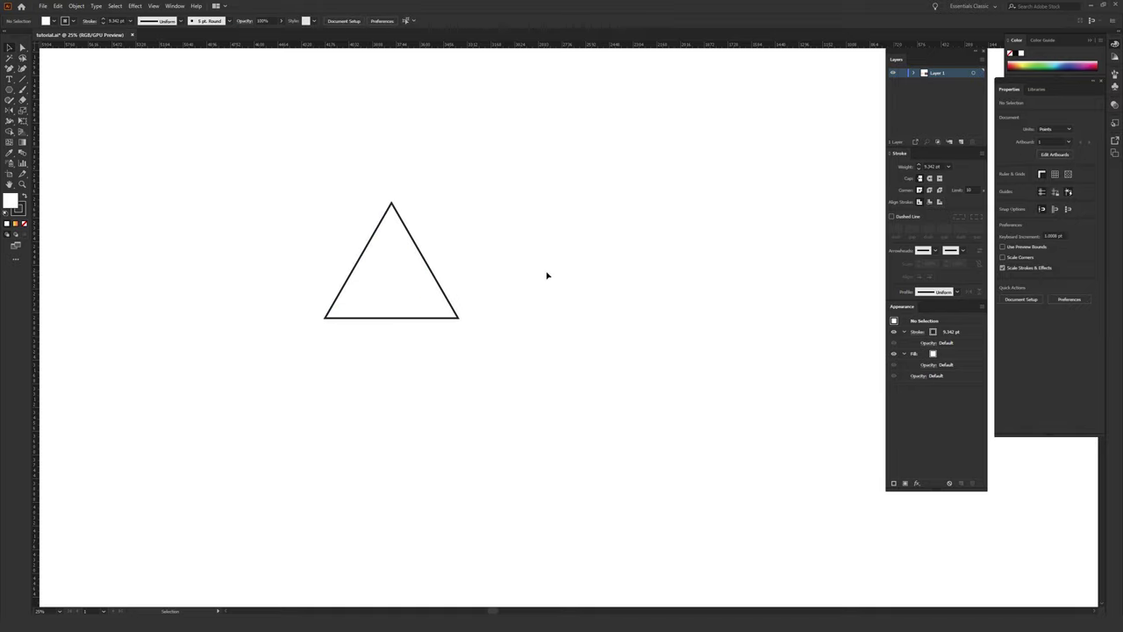
{"action": "left_click_drag", "start_coordinate": [245, 174], "coordinate": [563, 434]}
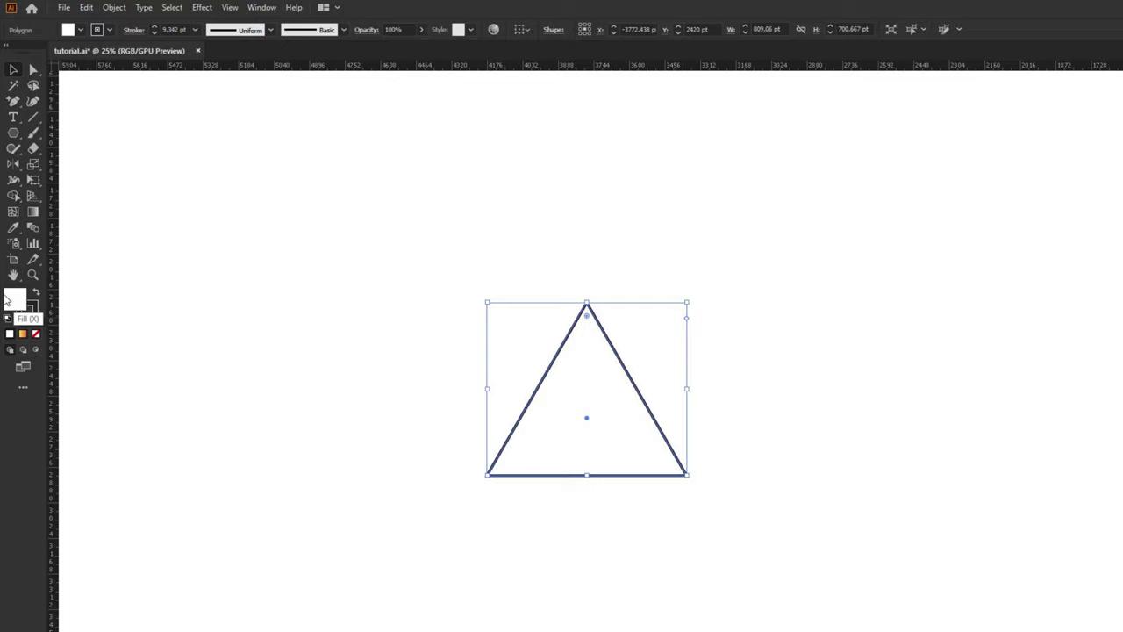
- Set the triangle's stroke colour to the dark plum #59353f
{"action": "left_click", "coordinate": [31, 309]}
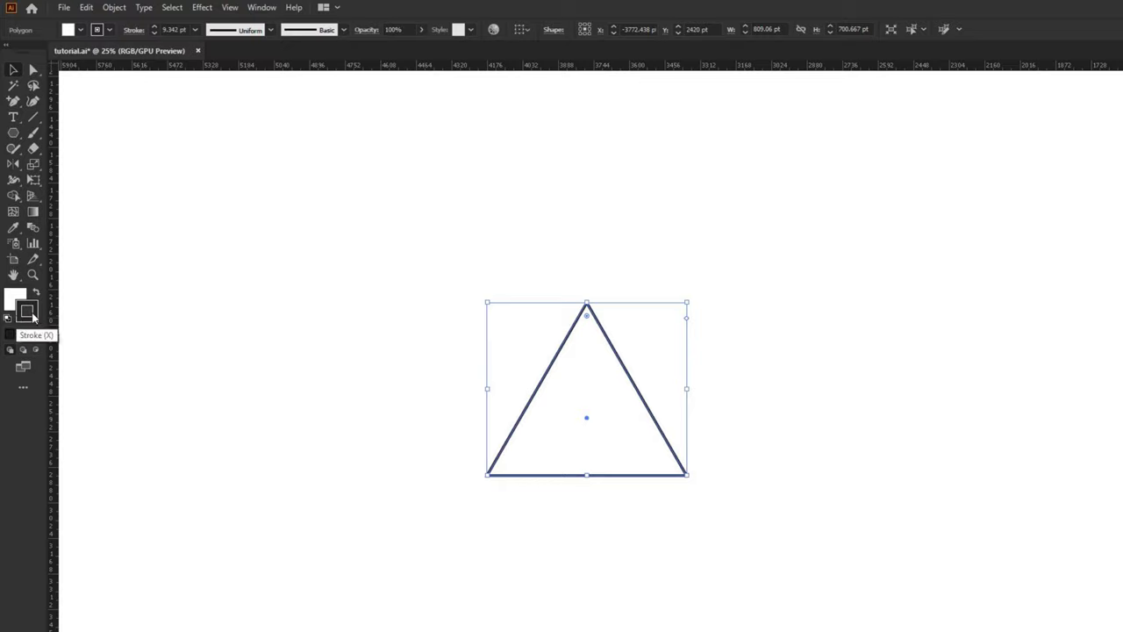
{"action": "double_click", "coordinate": [32, 316]}
{"action": "left_click", "coordinate": [512, 429]}
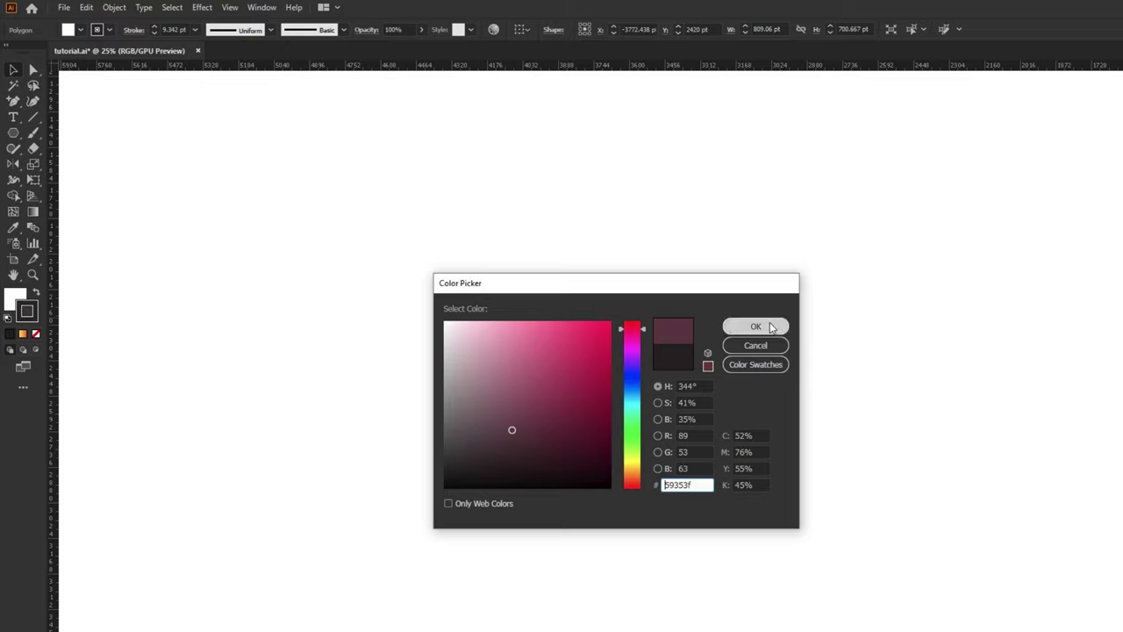
{"action": "left_click", "coordinate": [768, 326]}
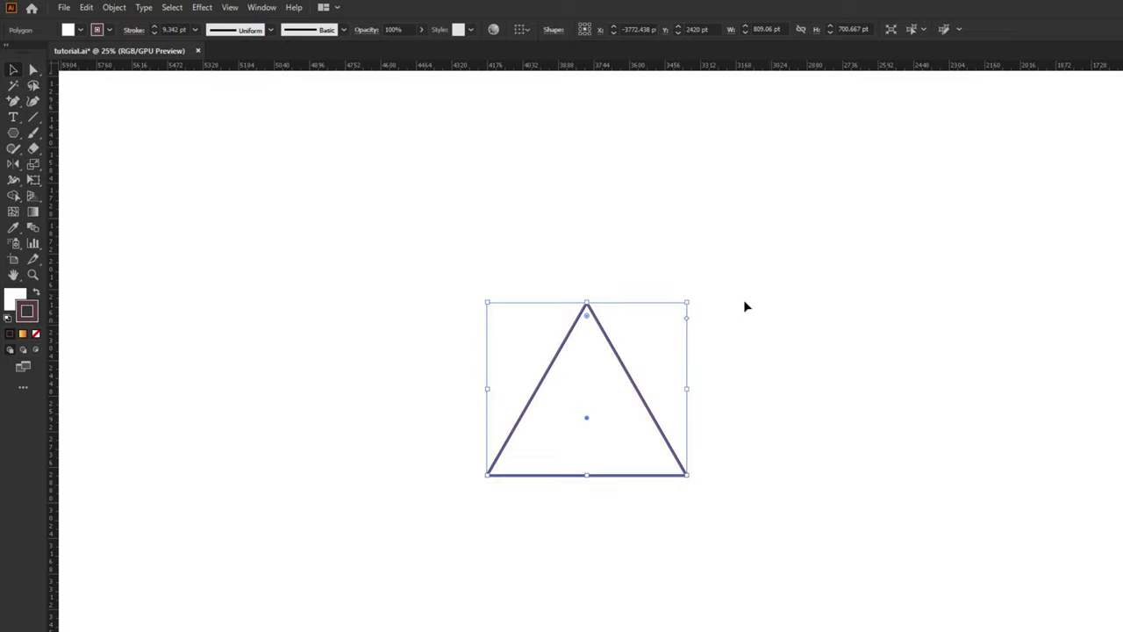
- Set the triangle's stroke colour to black, #000000
{"action": "double_click", "coordinate": [28, 315]}
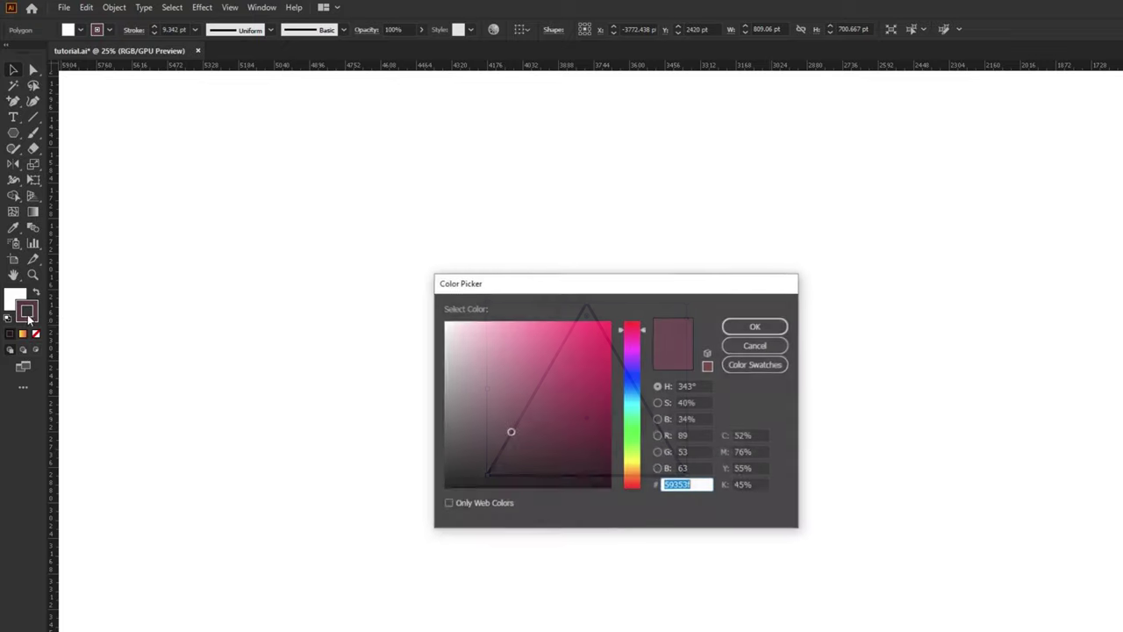
{"action": "left_click", "coordinate": [478, 488]}
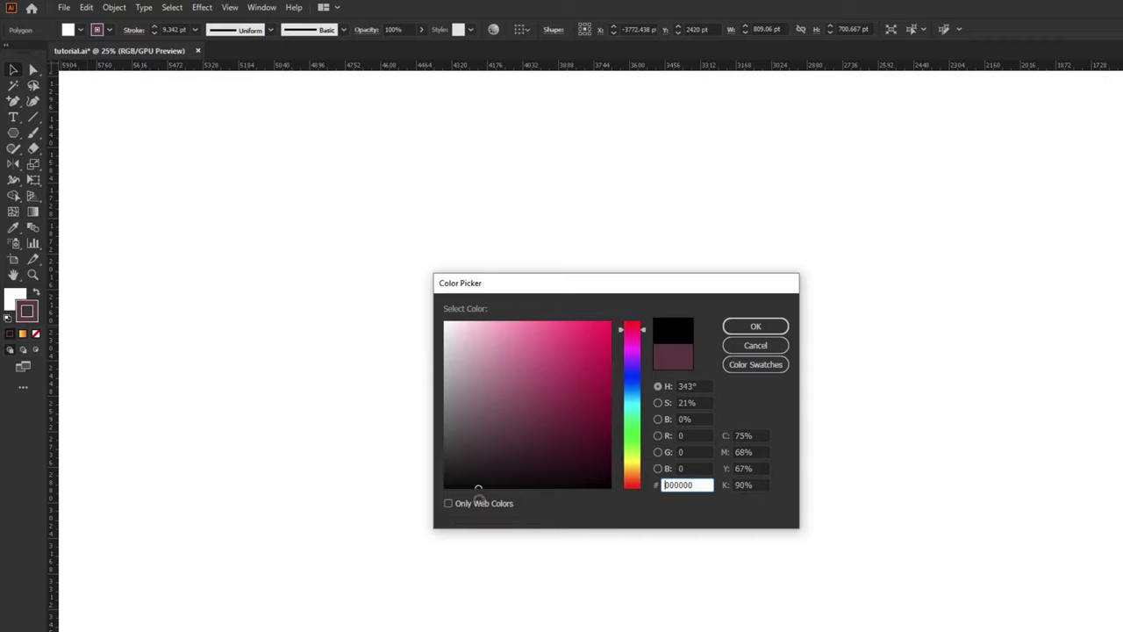
{"action": "left_click", "coordinate": [757, 327]}
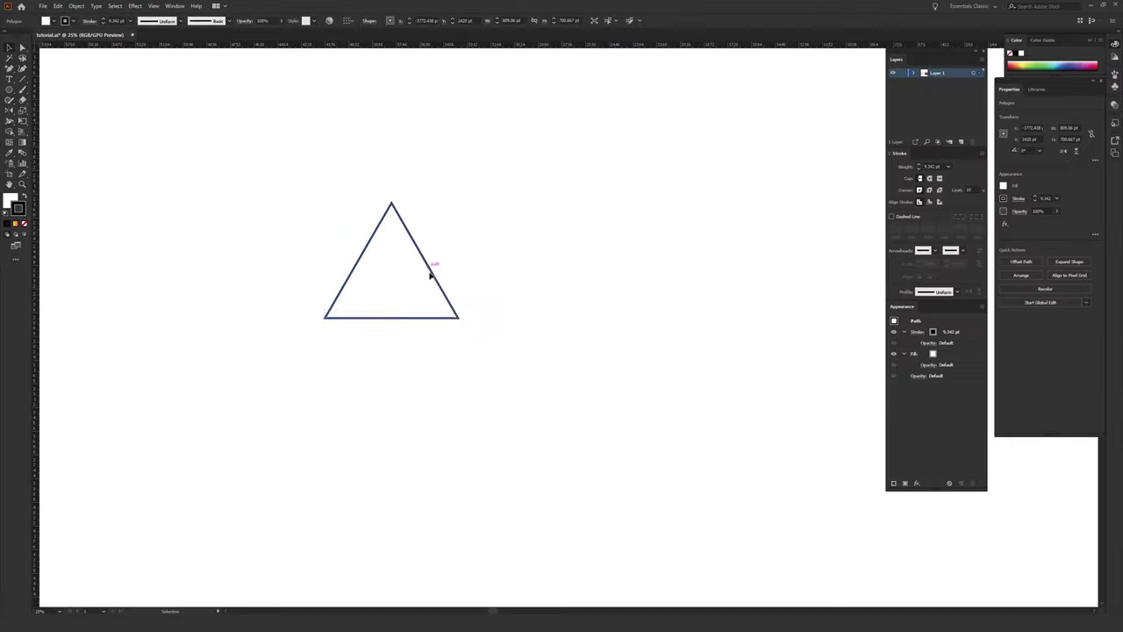
- Move the floating Properties panel next to the triangle and check that it is enabled in the list of windows
{"action": "left_click_drag", "start_coordinate": [1043, 81], "coordinate": [459, 160]}
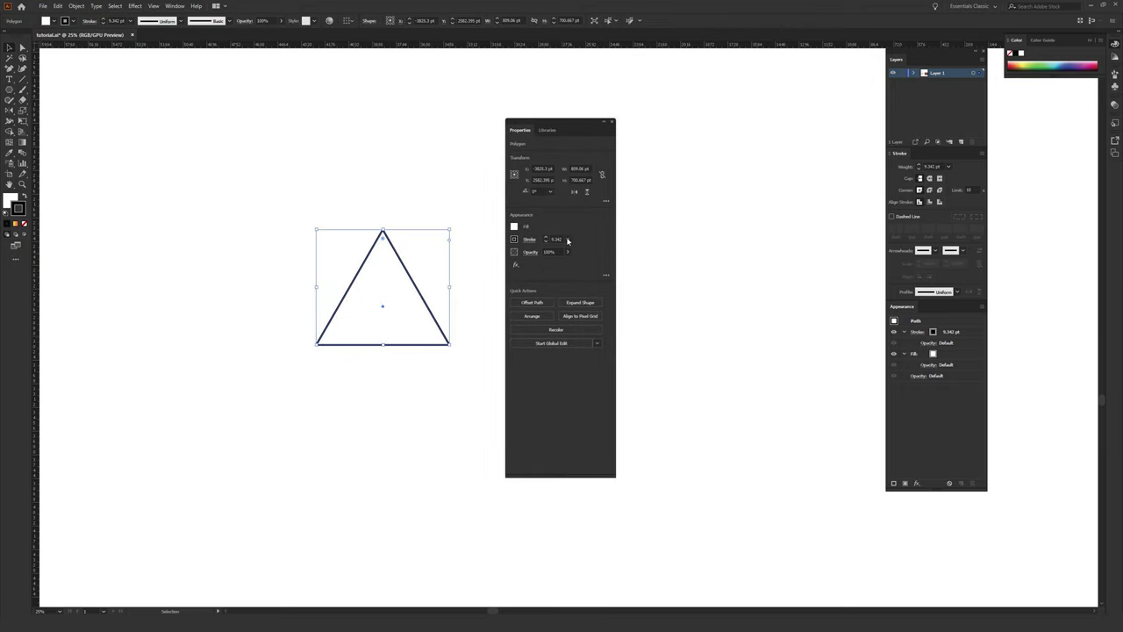
{"action": "left_click", "coordinate": [175, 6]}
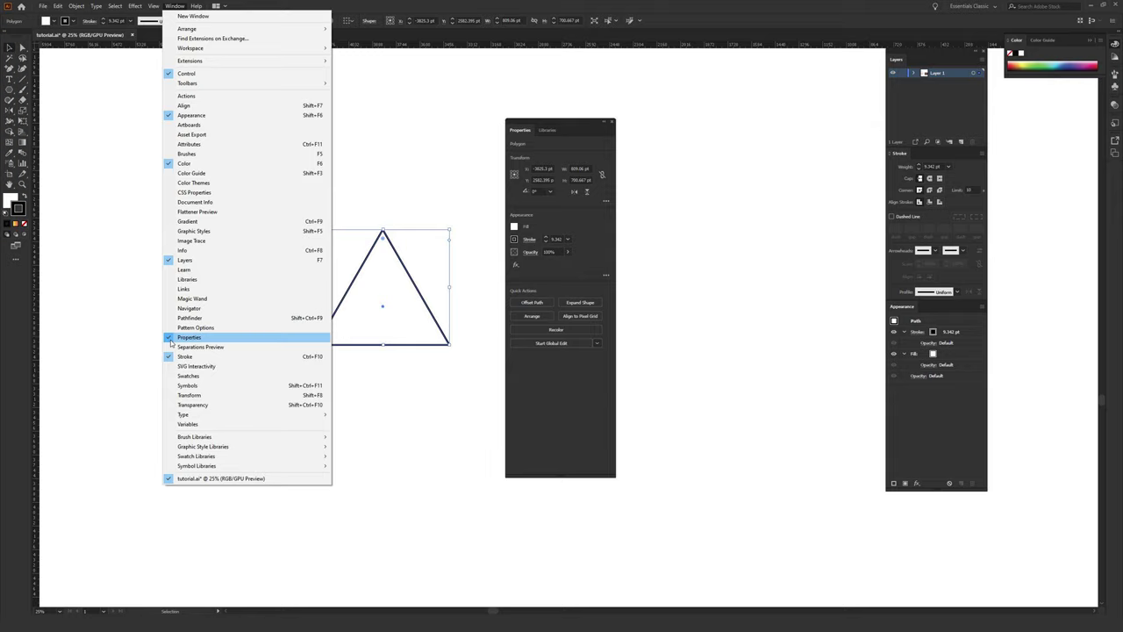
{"action": "left_click", "coordinate": [396, 216]}
{"action": "left_click", "coordinate": [431, 326]}
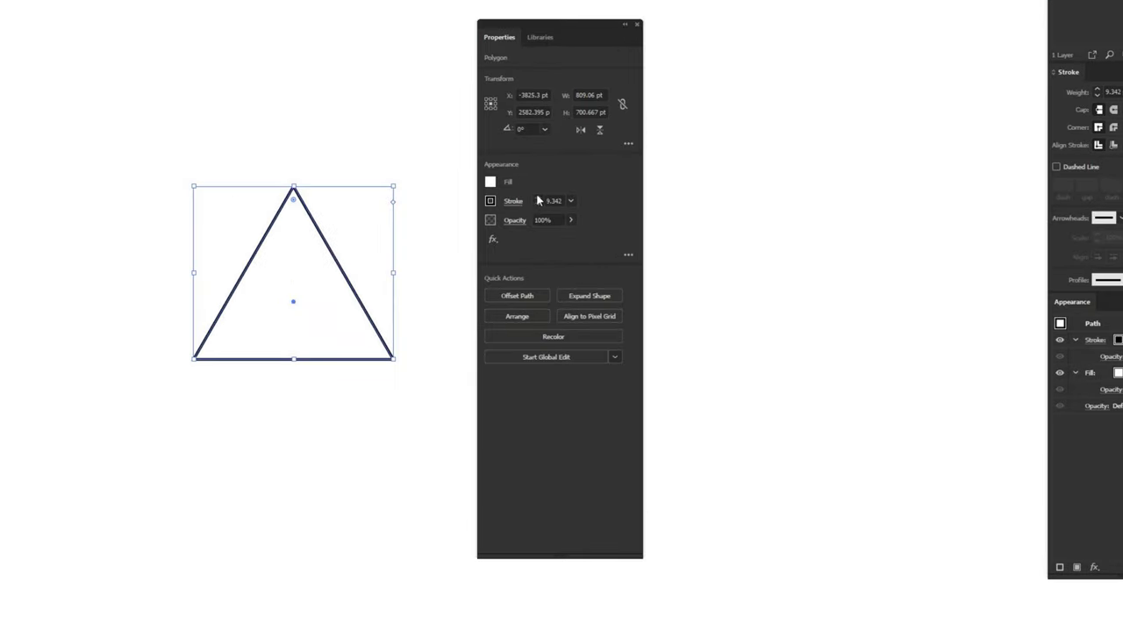
- Set the triangle's stroke weight to 11 pt and move the Properties panel back beside the other panels
{"action": "left_click", "coordinate": [545, 237]}
{"action": "left_click", "coordinate": [546, 237]}
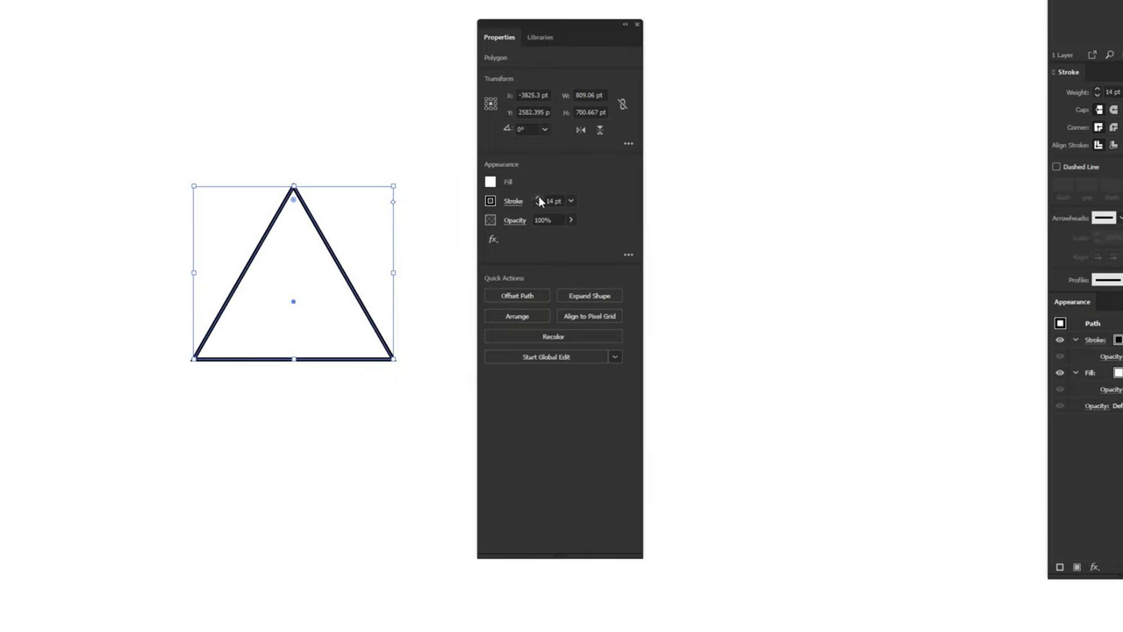
{"action": "left_click", "coordinate": [538, 204]}
{"action": "left_click", "coordinate": [537, 204]}
{"action": "left_click", "coordinate": [538, 204]}
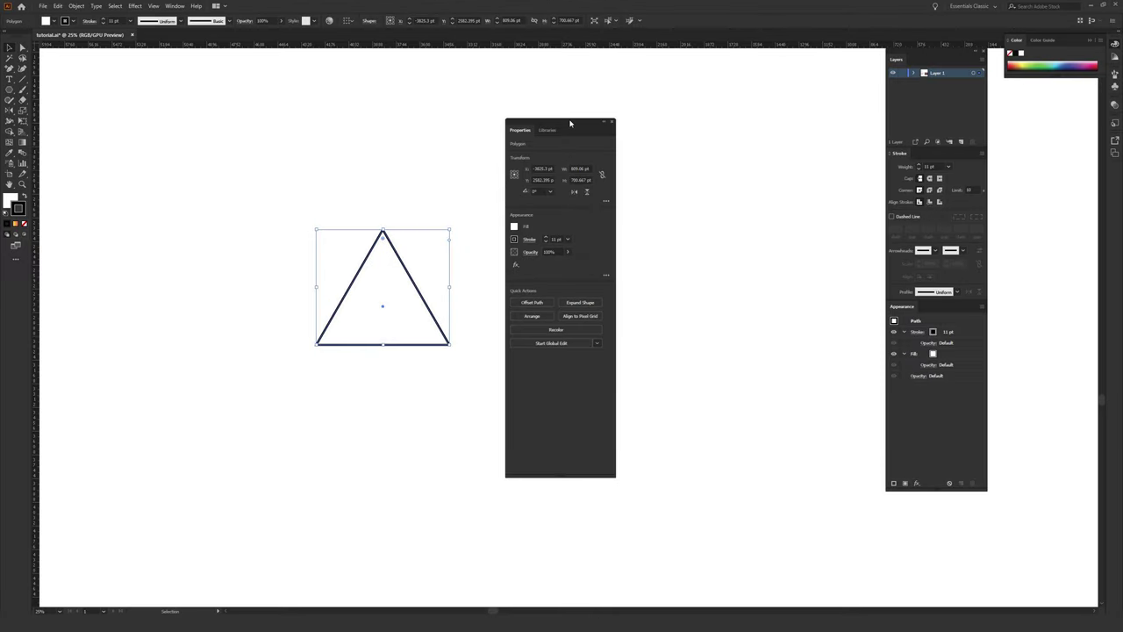
{"action": "left_click_drag", "start_coordinate": [569, 124], "coordinate": [1053, 82]}
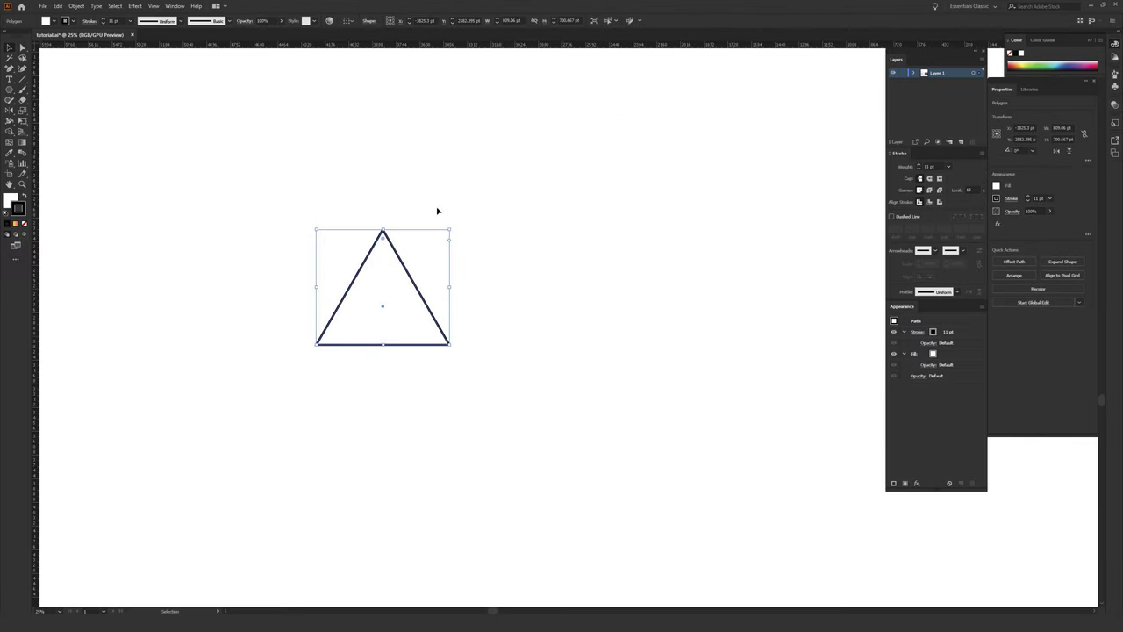
- Shift the triangle about 435 pt to the right, check the Smart Guides and Snap to Point settings, and deselect it
{"action": "left_click_drag", "start_coordinate": [415, 285], "coordinate": [487, 299]}
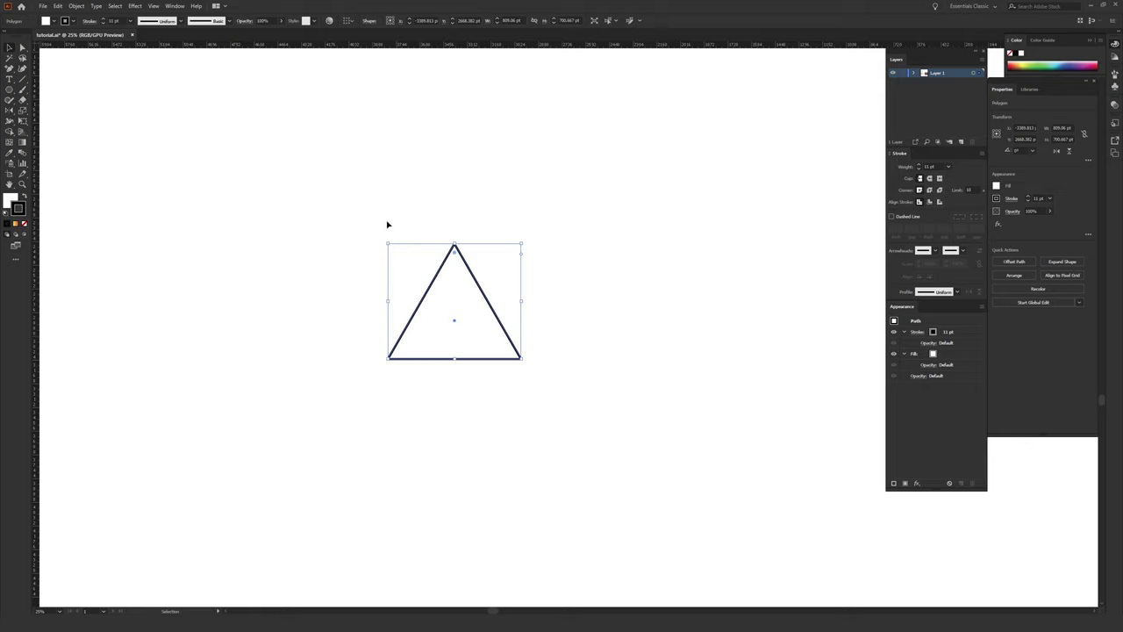
{"action": "left_click", "coordinate": [153, 6]}
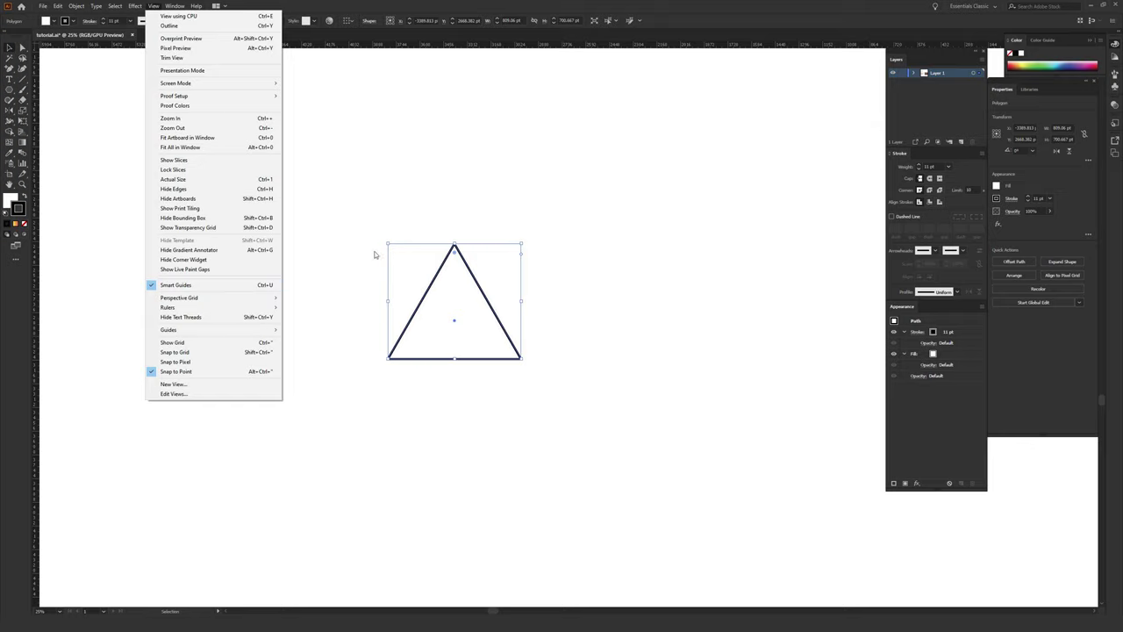
{"action": "left_click", "coordinate": [378, 247]}
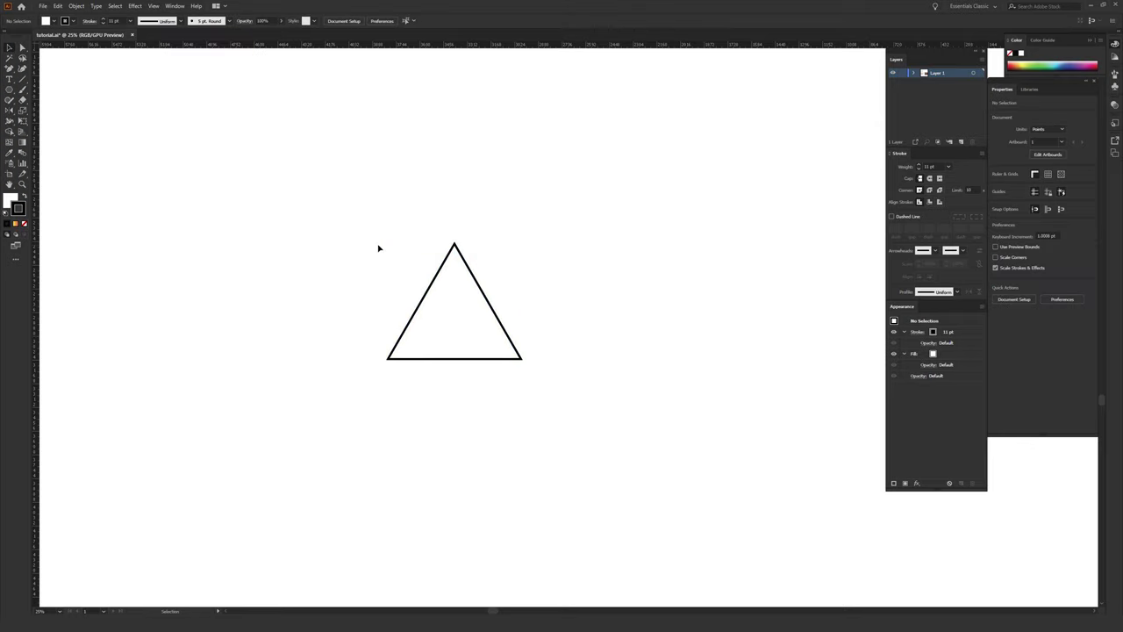
- Duplicate the triangle about 809 pt to the right, snapping the copy's lower-left corner to the original's lower-right corner
{"action": "key", "text": "ctrl+equal"}
{"action": "key", "text": "ctrl+equal"}
{"action": "key", "text": "ctrl+equal"}
{"action": "left_click_drag", "start_coordinate": [324, 210], "coordinate": [408, 296]}
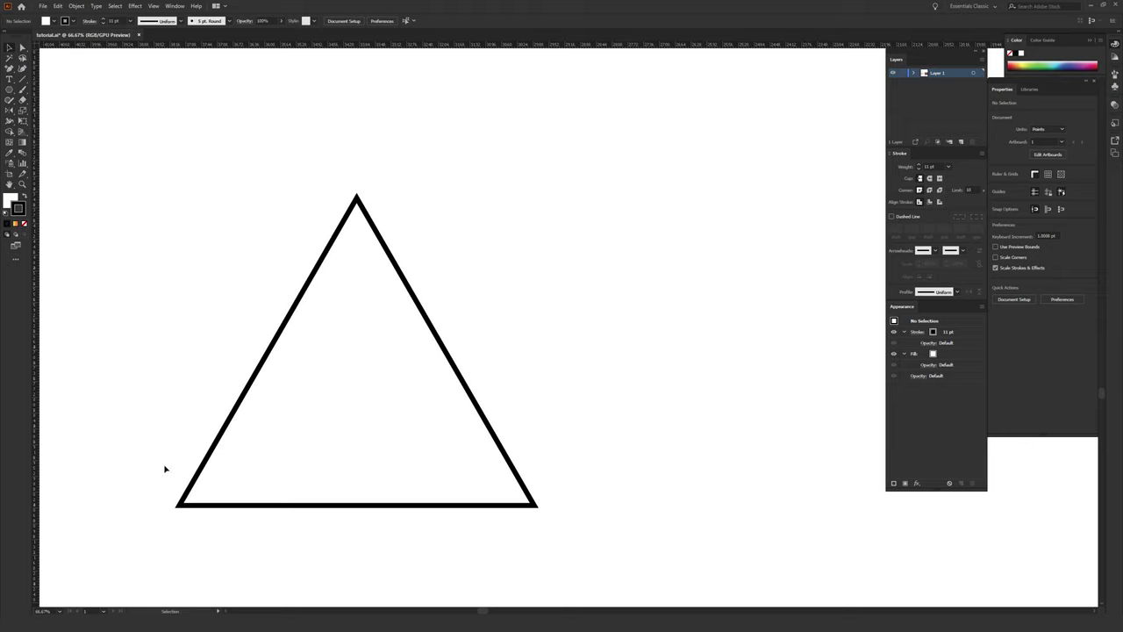
{"action": "left_click_drag", "start_coordinate": [196, 506], "coordinate": [233, 501]}
{"action": "left_click", "coordinate": [234, 501]}
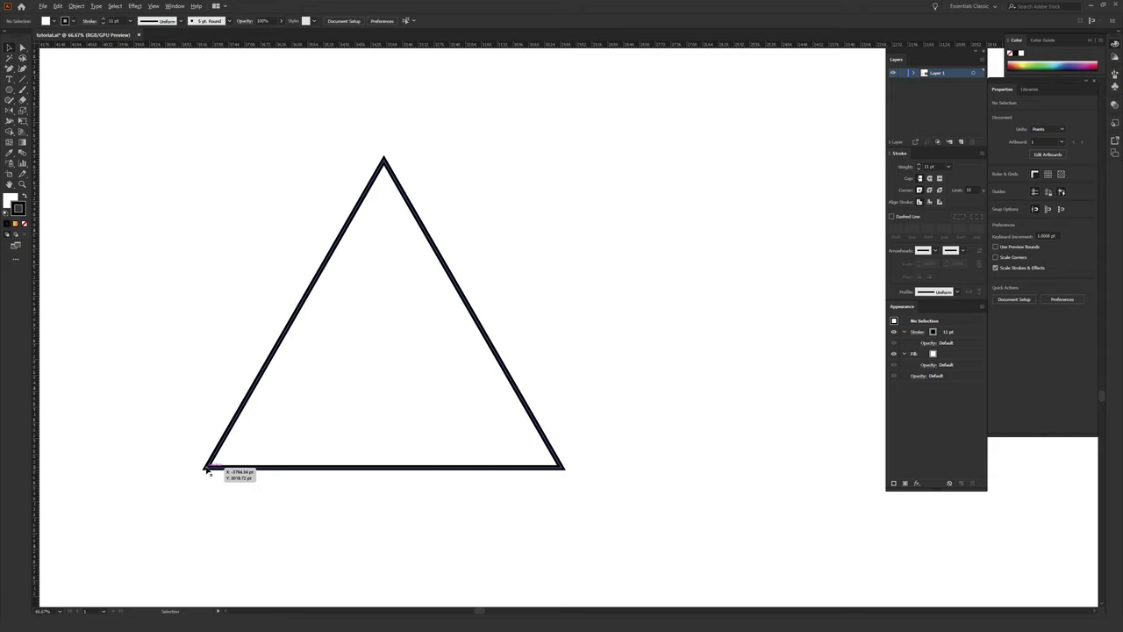
{"action": "left_click_drag", "start_coordinate": [207, 471], "coordinate": [554, 481]}
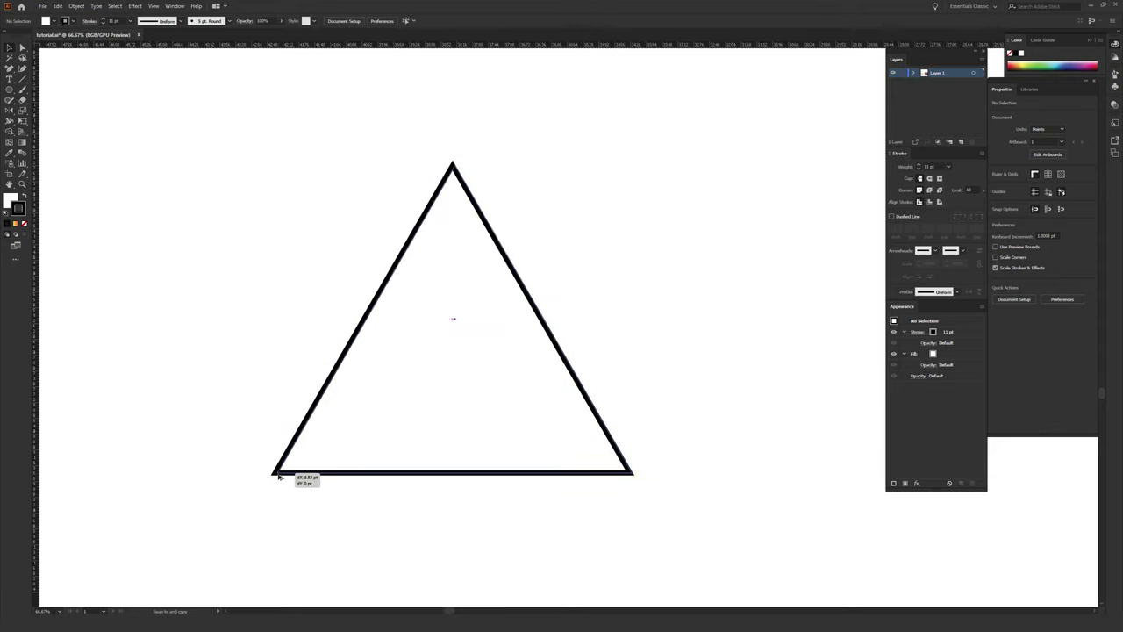
{"action": "left_click_drag", "start_coordinate": [275, 471], "coordinate": [631, 473]}
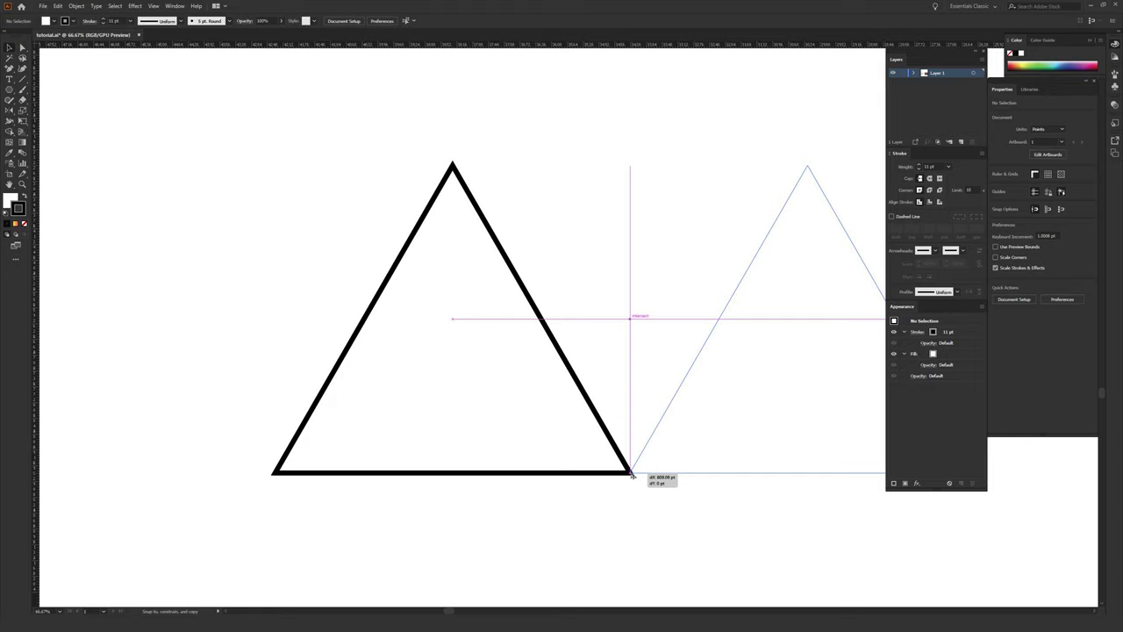
{"action": "left_click_drag", "start_coordinate": [632, 475], "coordinate": [631, 473]}
{"action": "key", "text": "ctrl+minus"}
{"action": "key", "text": "ctrl+minus"}
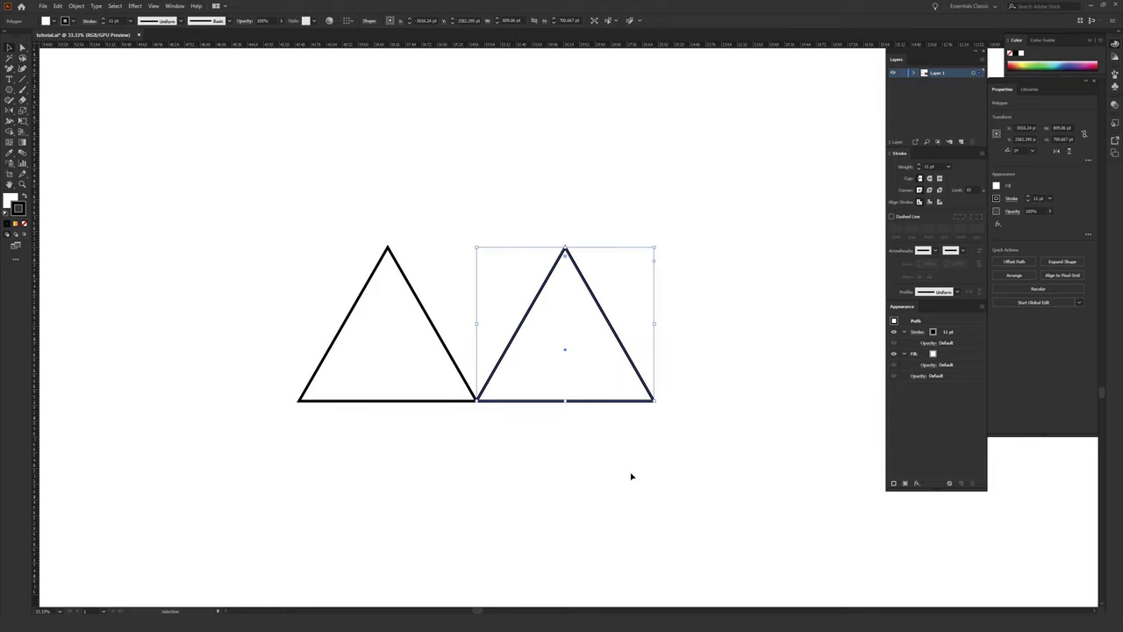
{"action": "key", "text": "ctrl+minus"}
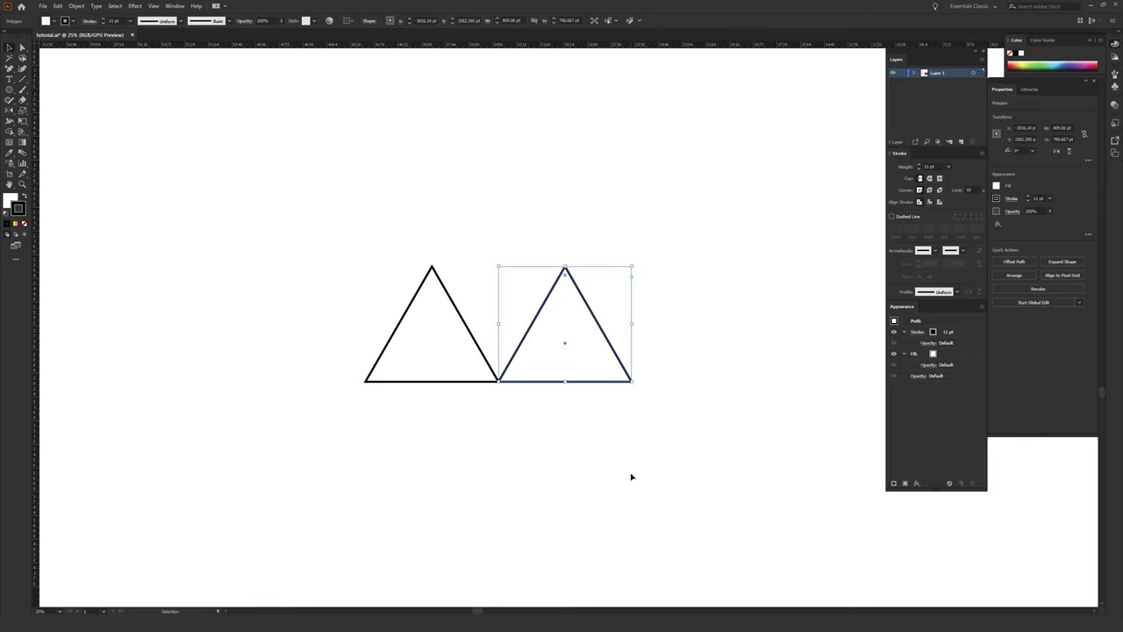
{"action": "key", "text": "a"}
{"action": "key", "text": "ctrl+equal"}
{"action": "key", "text": "ctrl+equal"}
{"action": "key", "text": "ctrl+equal"}
{"action": "key", "text": "ctrl+minus"}
{"action": "key", "text": "ctrl+minus"}
{"action": "key", "text": "ctrl+minus"}
{"action": "key", "text": "v"}
{"action": "key", "text": "h"}
{"action": "left_click_drag", "start_coordinate": [651, 441], "coordinate": [518, 460]}
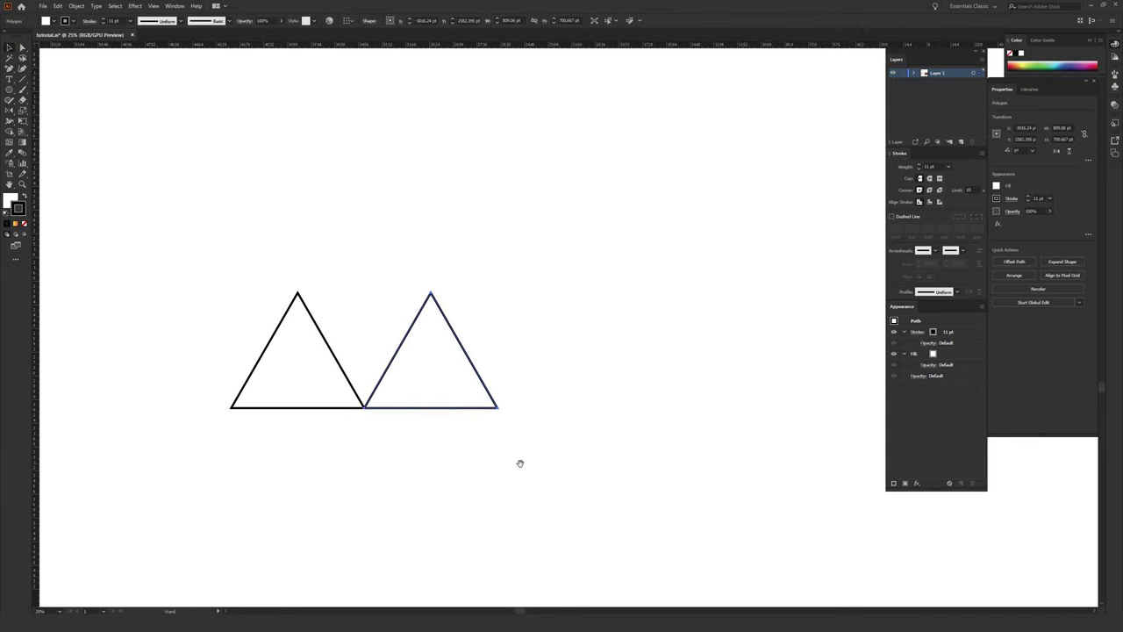
{"action": "key", "text": "v"}
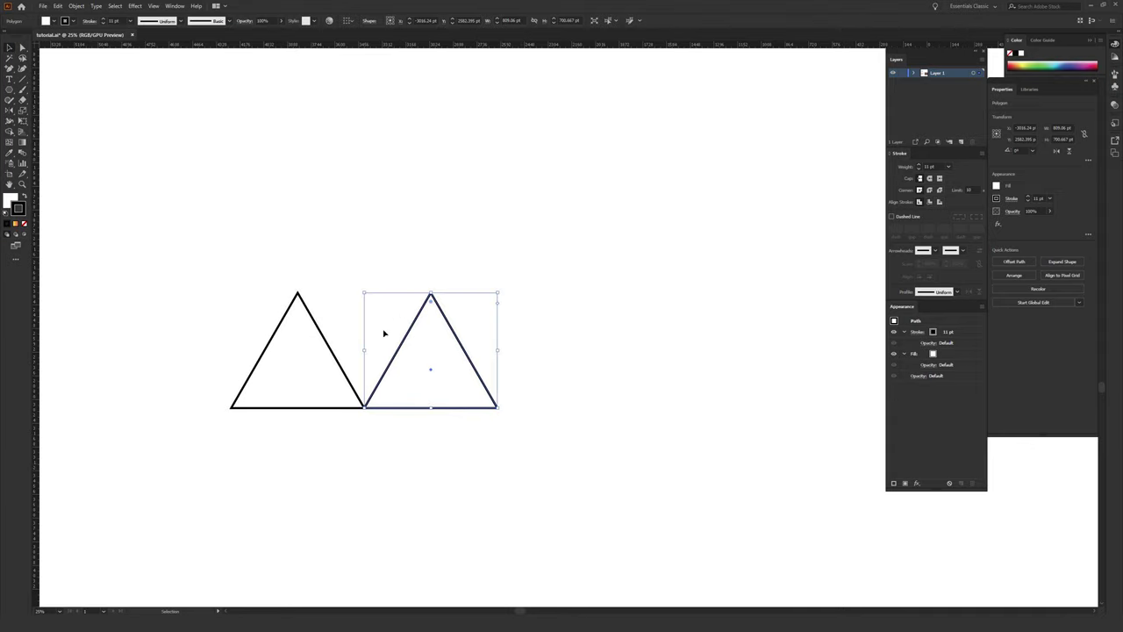
- Repeat the last duplication of the triangle until the row holds ten adjoining triangles
{"action": "left_click", "coordinate": [592, 253]}
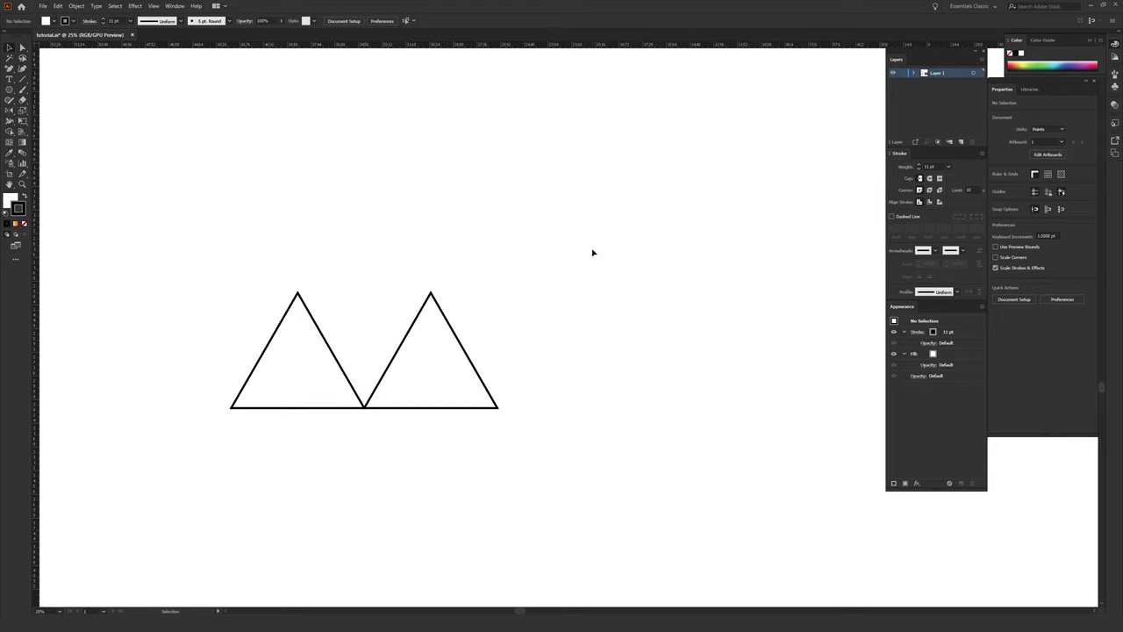
{"action": "left_click", "coordinate": [411, 408]}
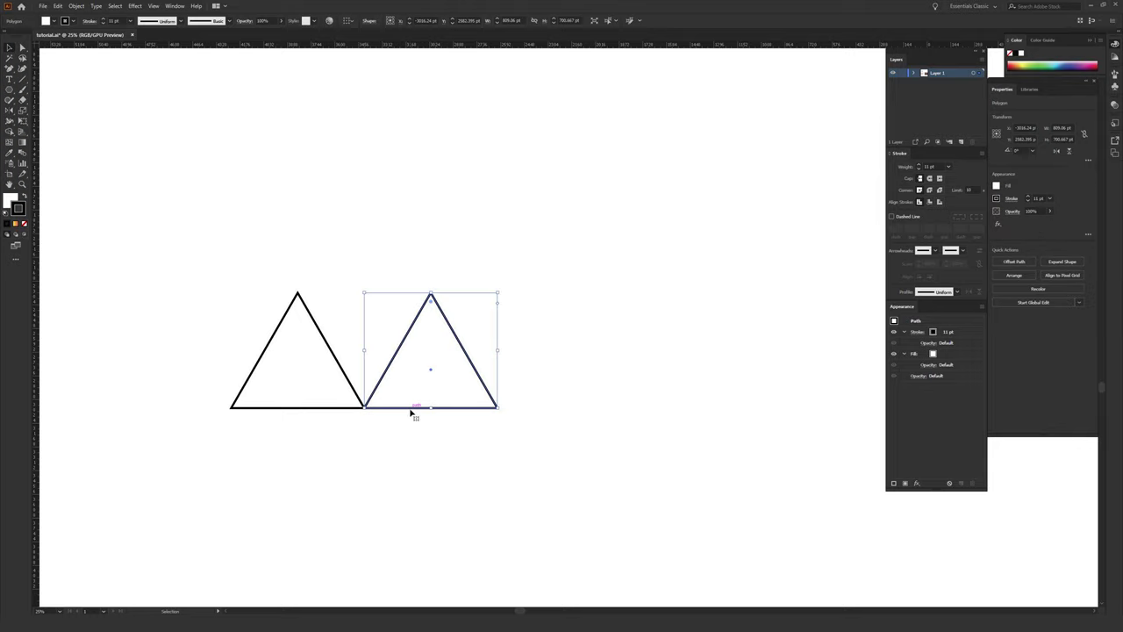
{"action": "key", "text": "ctrl+d"}
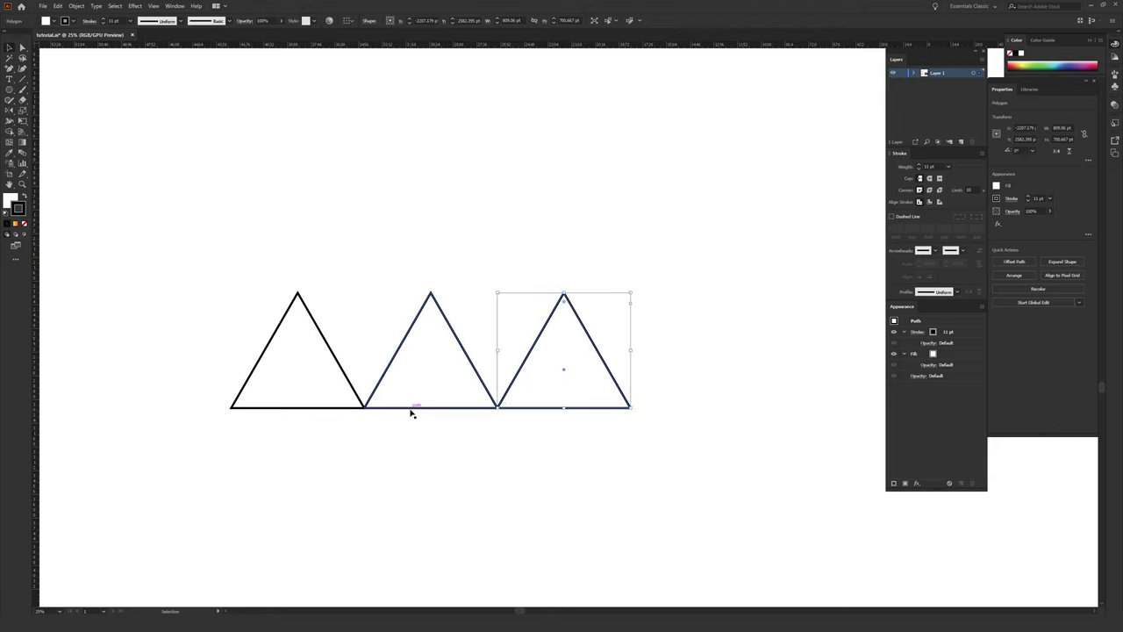
{"action": "key", "text": "ctrl+d"}
{"action": "key", "text": "ctrl+d"}
{"action": "key", "text": "ctrl+minus"}
{"action": "key", "text": "ctrl+minus"}
{"action": "key", "text": "ctrl+d"}
{"action": "left_click_drag", "start_coordinate": [409, 408], "coordinate": [511, 436]}
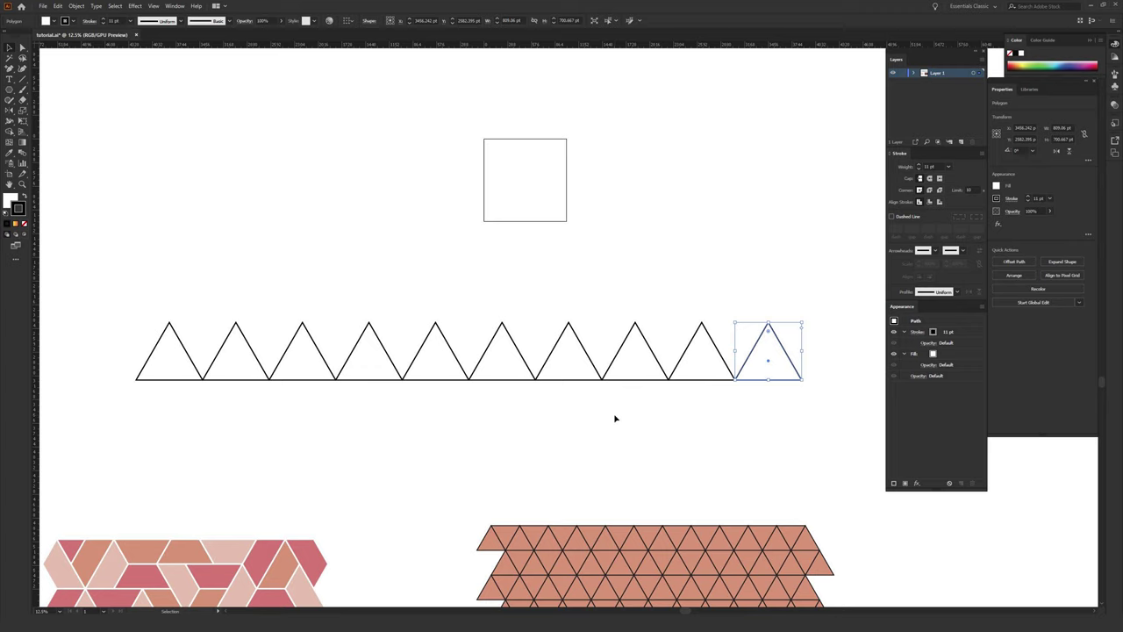
- Select the whole row of ten triangles and scale it down proportionally to about 3694 pt wide
{"action": "left_click_drag", "start_coordinate": [142, 294], "coordinate": [181, 416]}
{"action": "left_click_drag", "start_coordinate": [791, 269], "coordinate": [769, 404]}
{"action": "left_click_drag", "start_coordinate": [142, 303], "coordinate": [795, 404]}
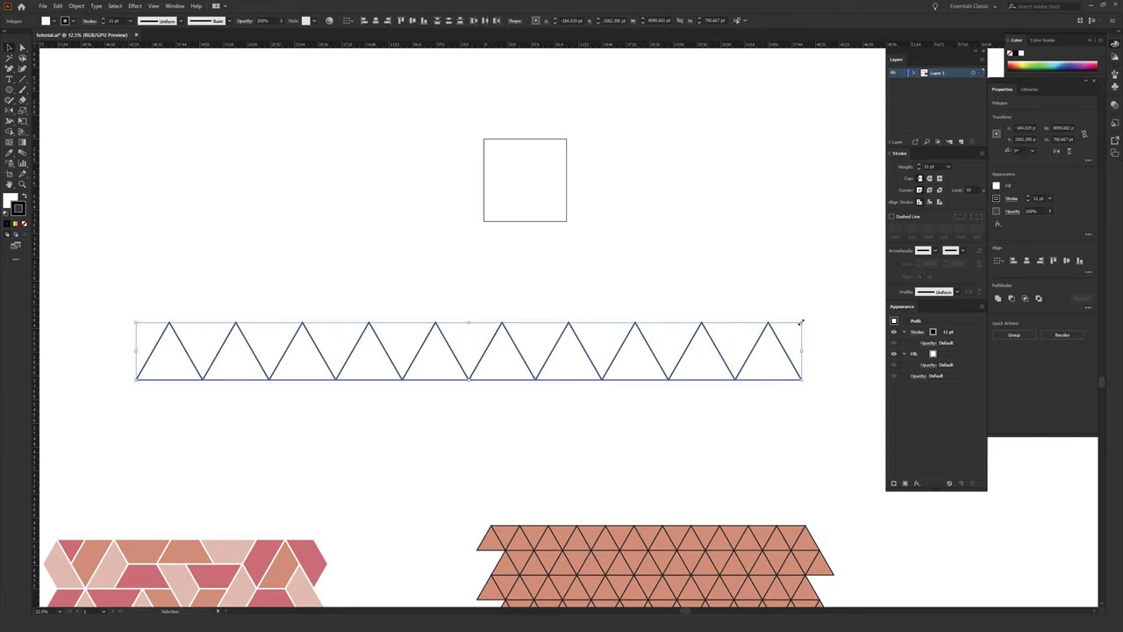
{"action": "left_click_drag", "start_coordinate": [801, 323], "coordinate": [614, 353]}
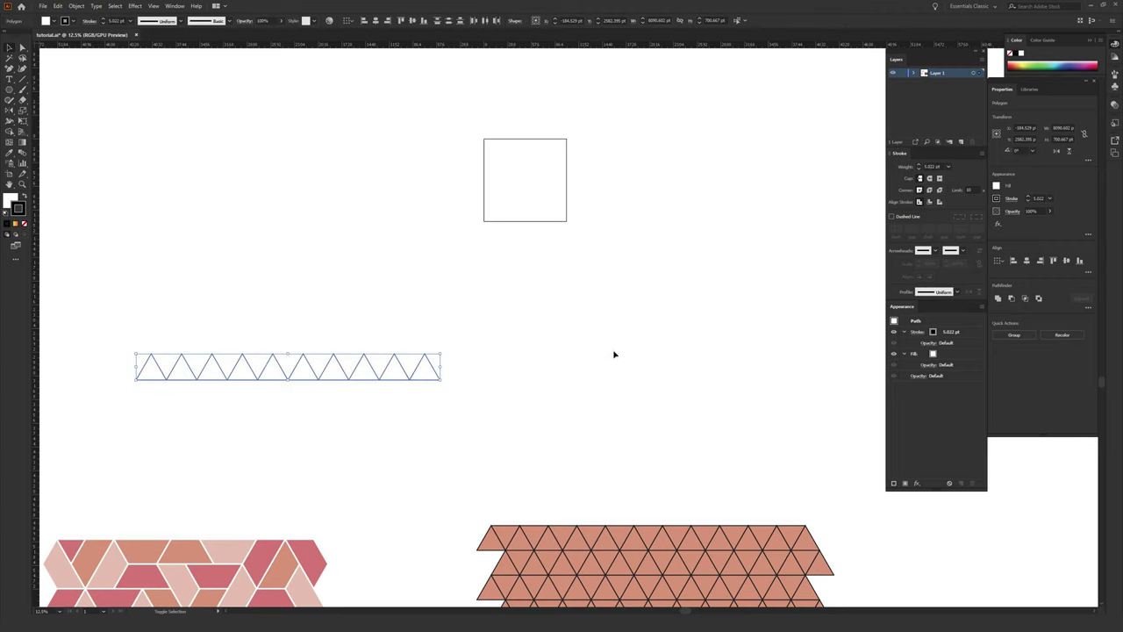
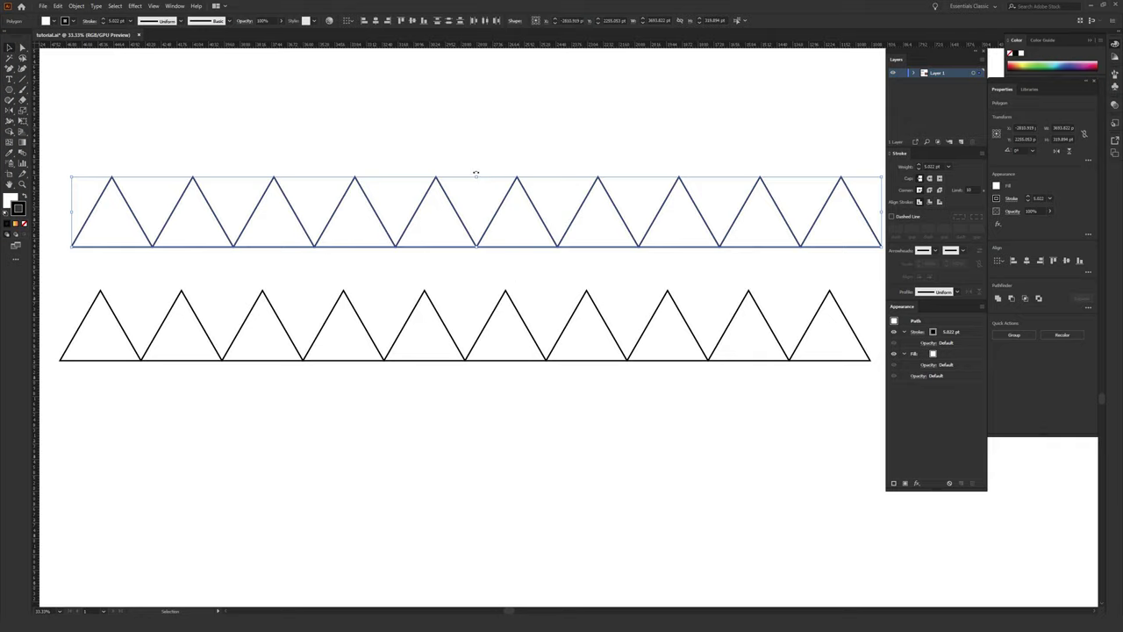
- Try rotating the upper row of triangles by 180° and undo the rotation
{"action": "key", "text": "ctrl+equal"}
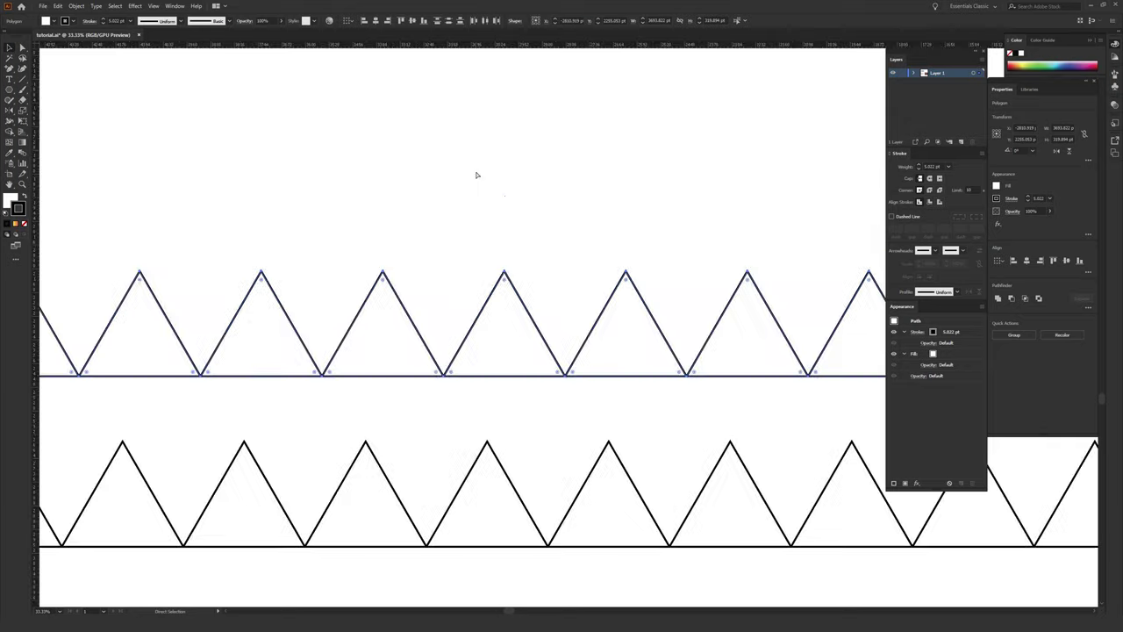
{"action": "scroll", "coordinate": [482, 254], "scroll_direction": "down", "scroll_amount": 1}
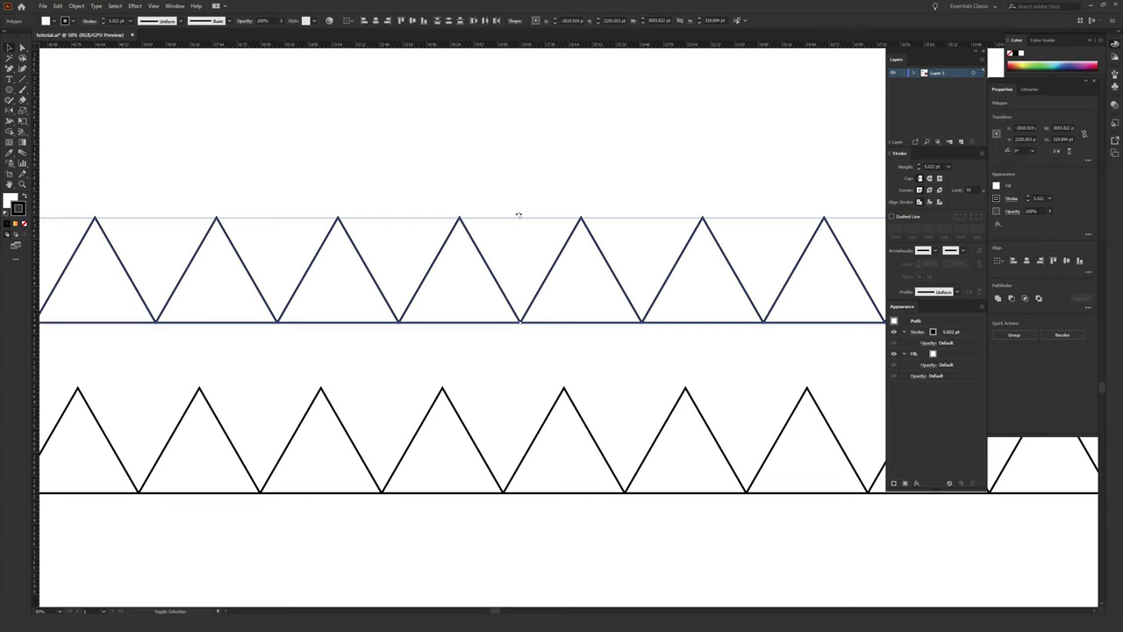
{"action": "left_click_drag", "start_coordinate": [501, 214], "coordinate": [505, 377]}
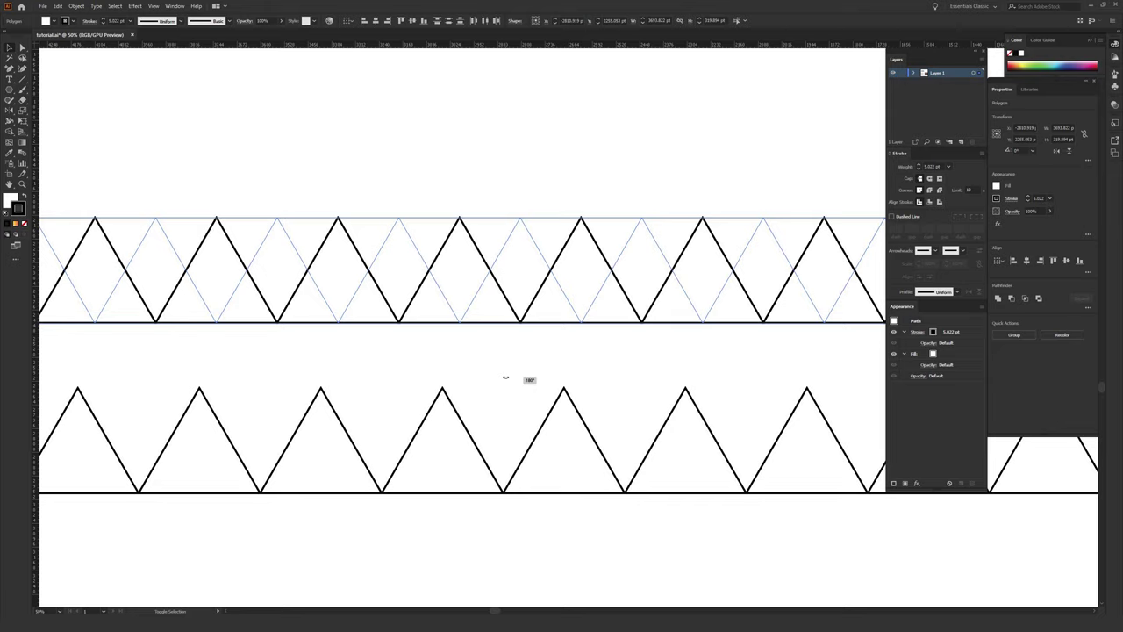
{"action": "left_click_drag", "start_coordinate": [505, 378], "coordinate": [506, 380]}
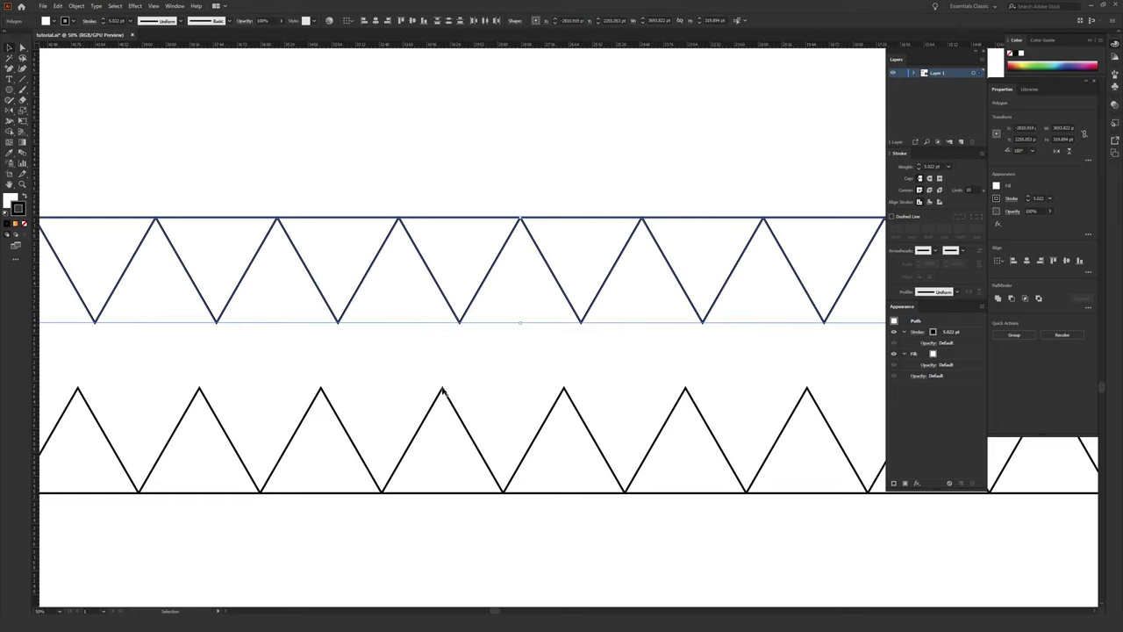
{"action": "key", "text": "ctrl+z"}
{"action": "key", "text": "a"}
{"action": "key", "text": "v"}
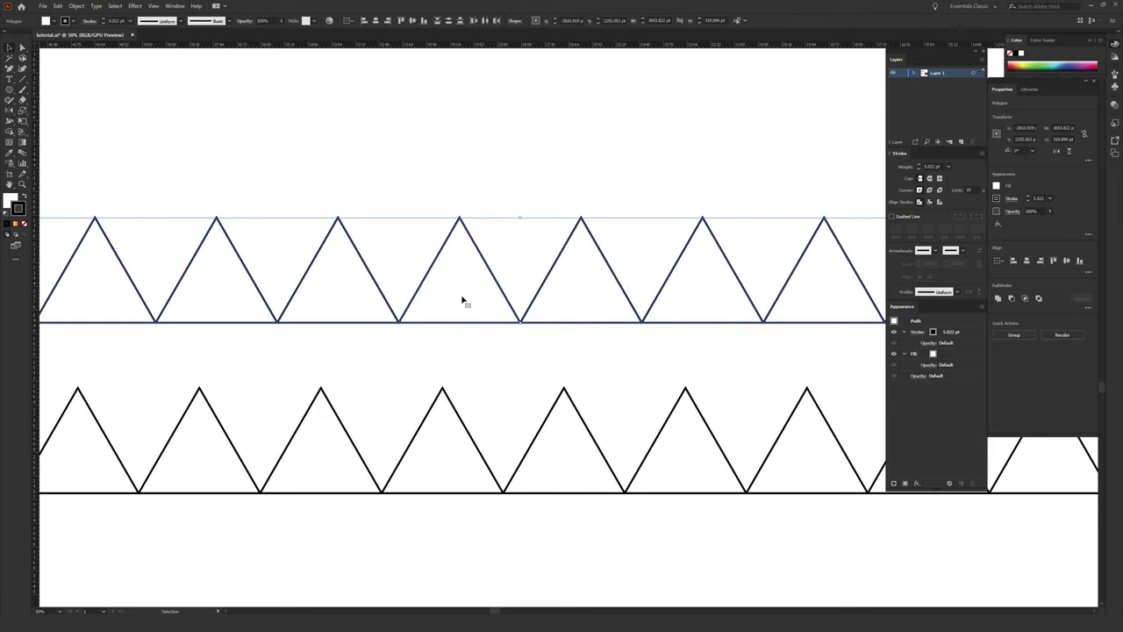
- Reflect the upper row of triangles across the horizontal axis
{"action": "right_click", "coordinate": [461, 279]}
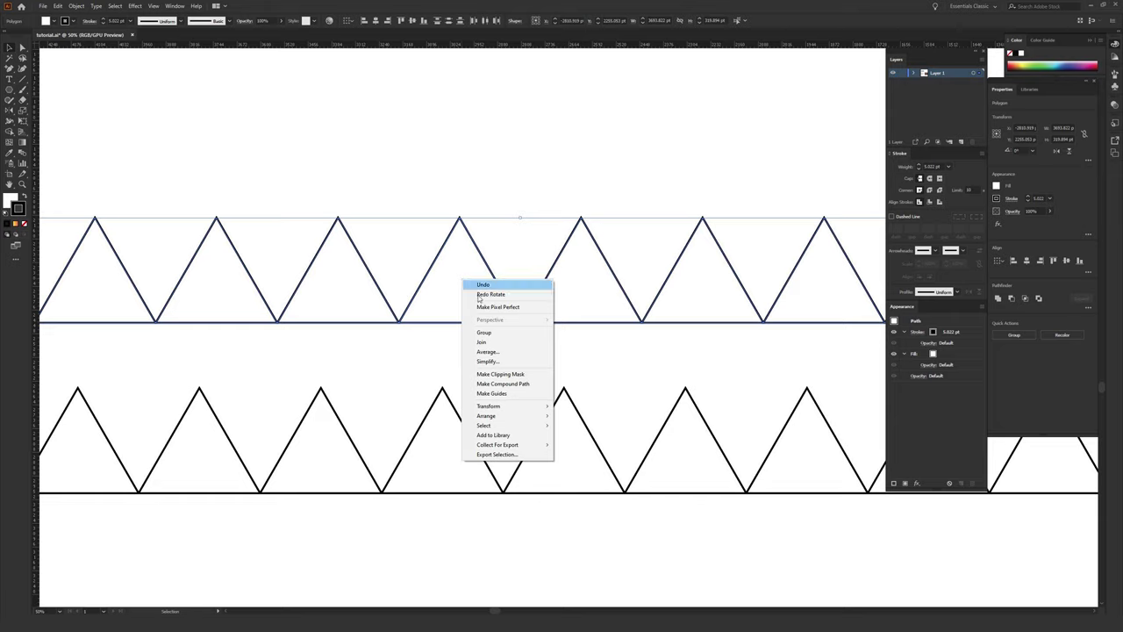
{"action": "mouse_move", "coordinate": [524, 410]}
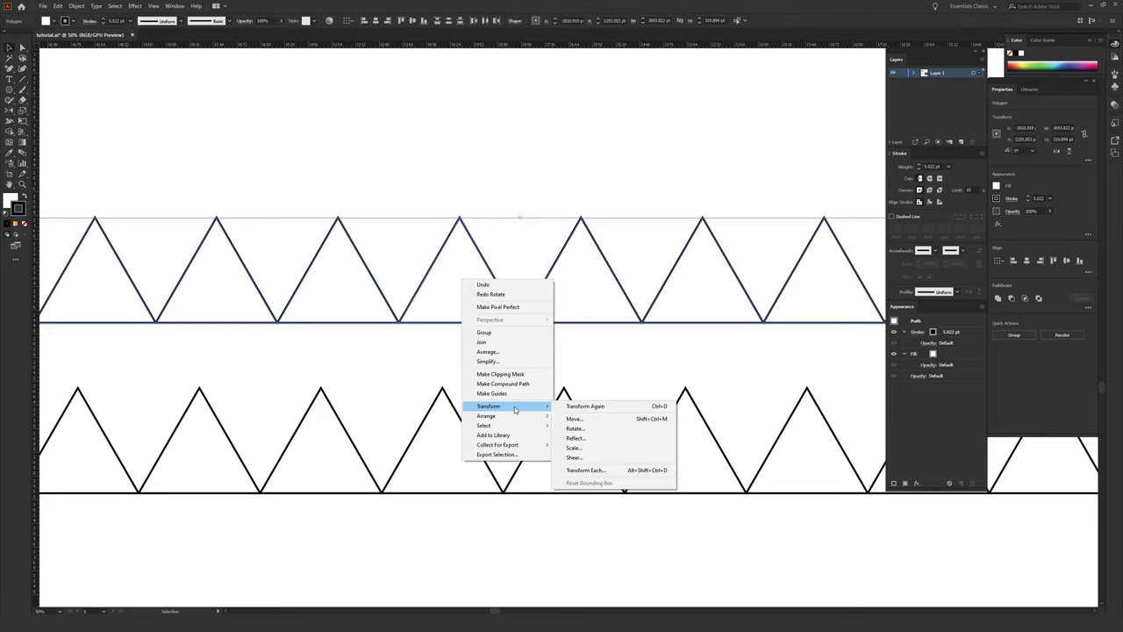
{"action": "left_click", "coordinate": [577, 437]}
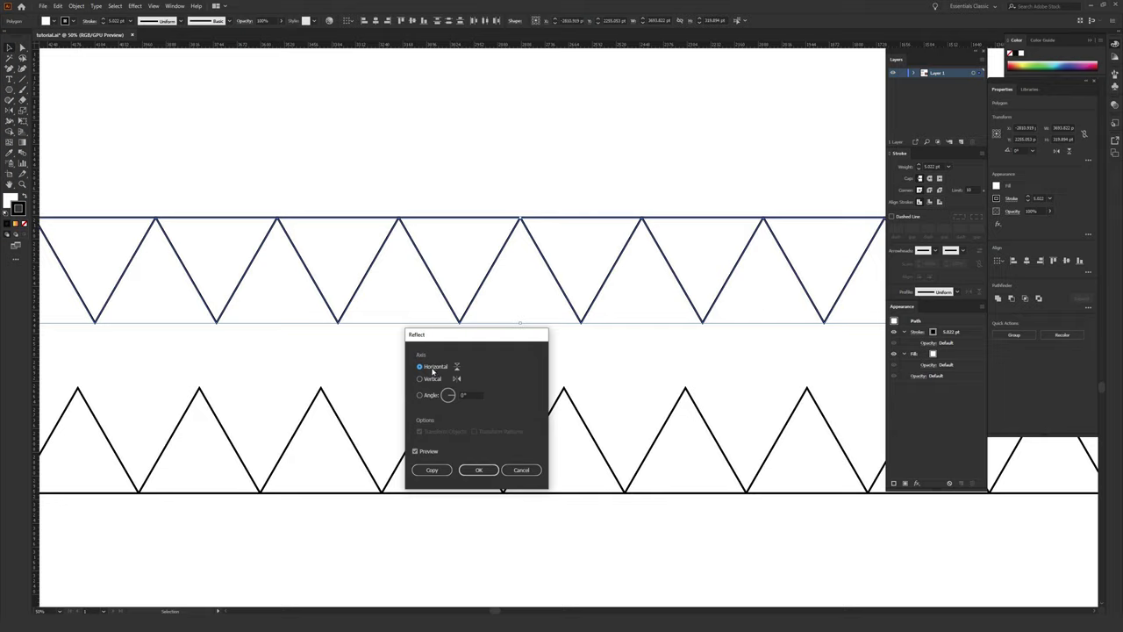
{"action": "left_click", "coordinate": [482, 470]}
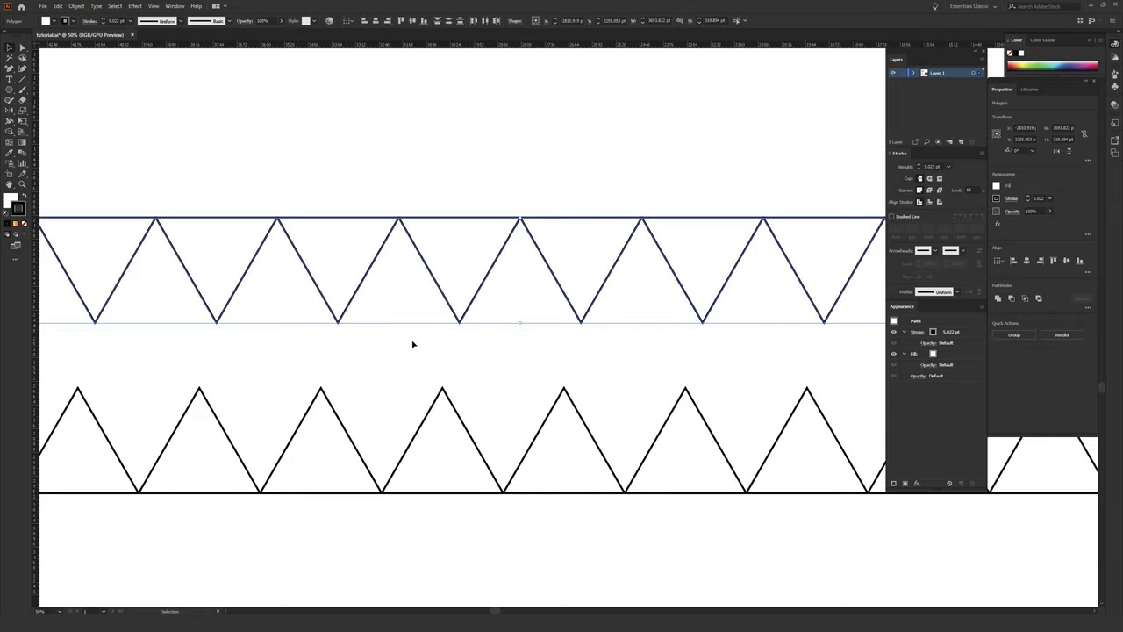
- Move the reflected row about 133 pt right and 518 pt down, snapping its first tip into the lower row's first gap, and deselect it
{"action": "left_click_drag", "start_coordinate": [209, 352], "coordinate": [631, 336]}
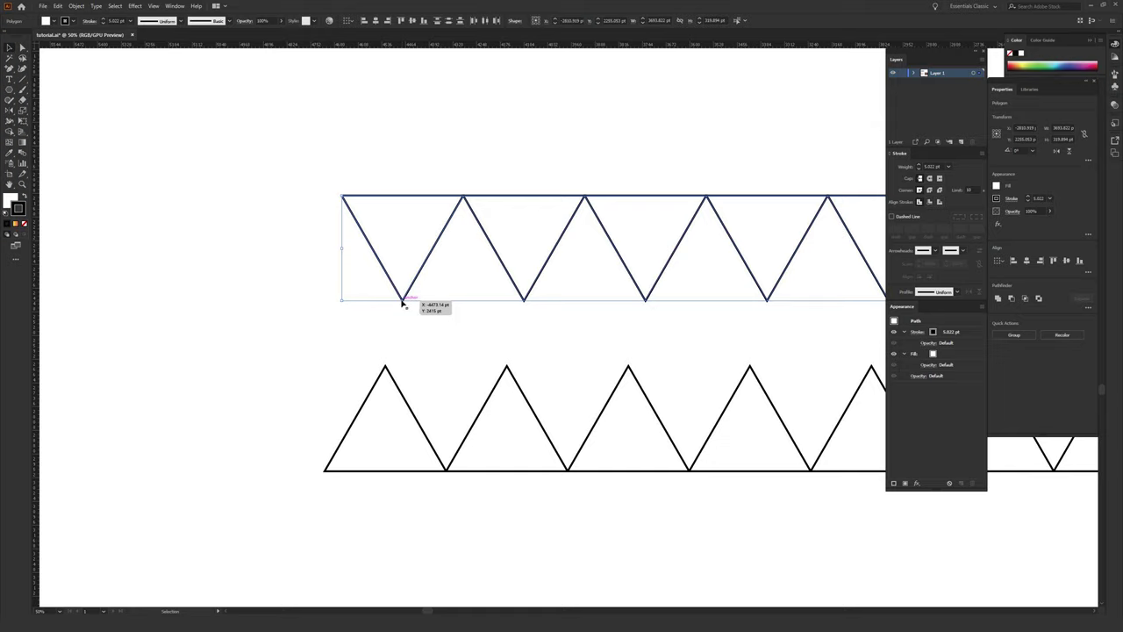
{"action": "left_click_drag", "start_coordinate": [402, 303], "coordinate": [447, 474]}
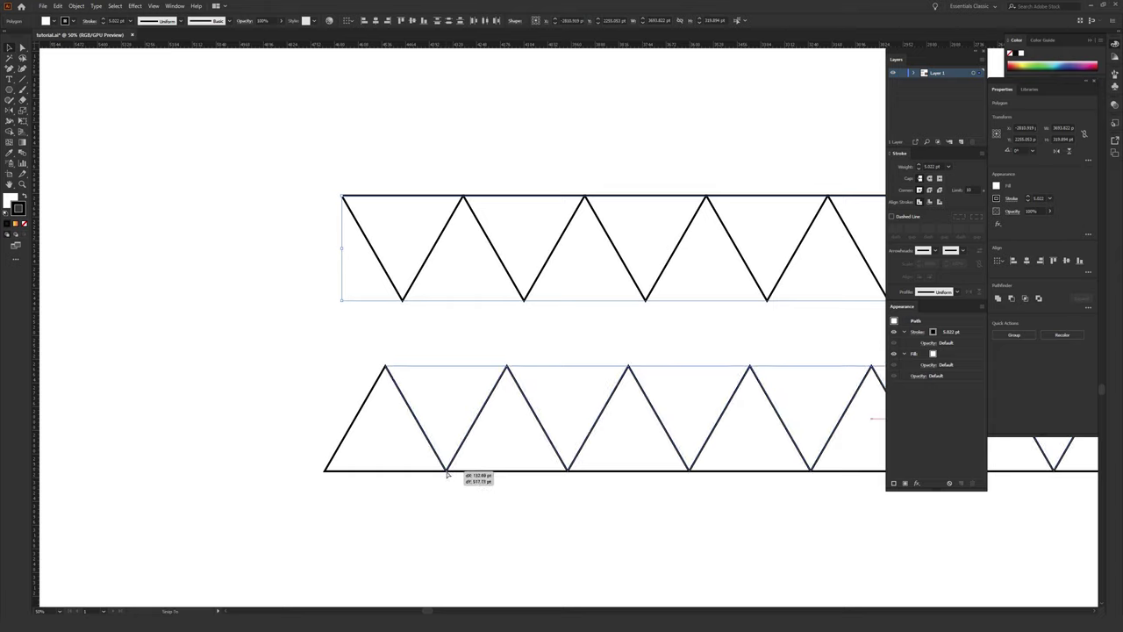
{"action": "left_click_drag", "start_coordinate": [447, 472], "coordinate": [446, 470]}
{"action": "left_click", "coordinate": [501, 313]}
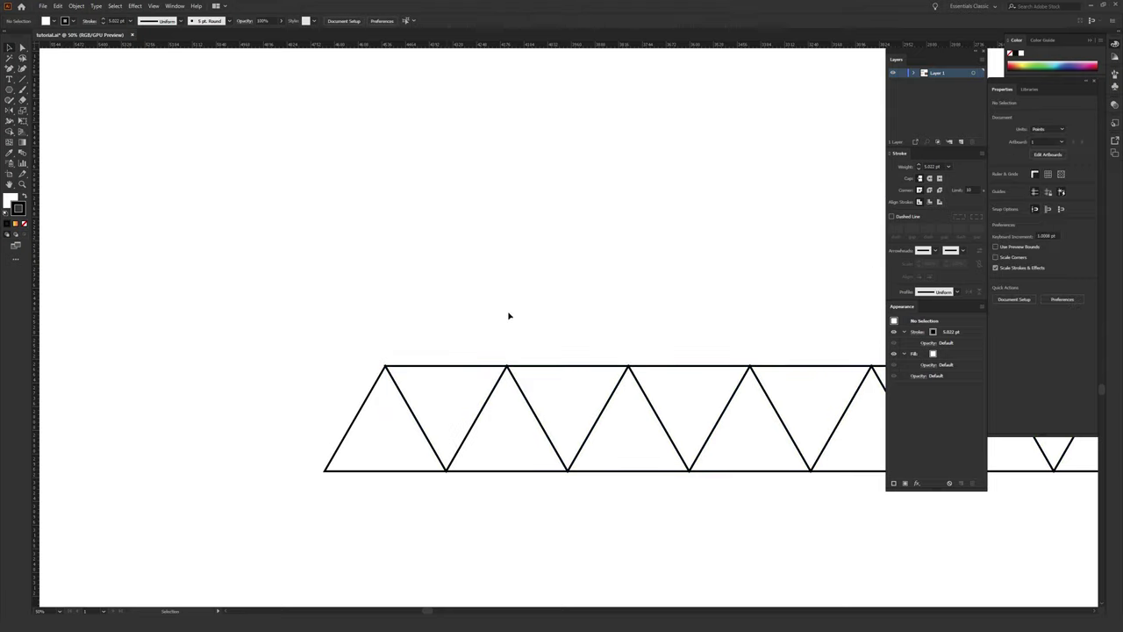
- Duplicate the whole strip about 185 pt left and 320 pt up, snapping its first inner base vertex to the original's first apex, and deselect it
{"action": "left_click_drag", "start_coordinate": [504, 314], "coordinate": [416, 288]}
{"action": "key", "text": "ctrl+minus"}
{"action": "key", "text": "ctrl+minus"}
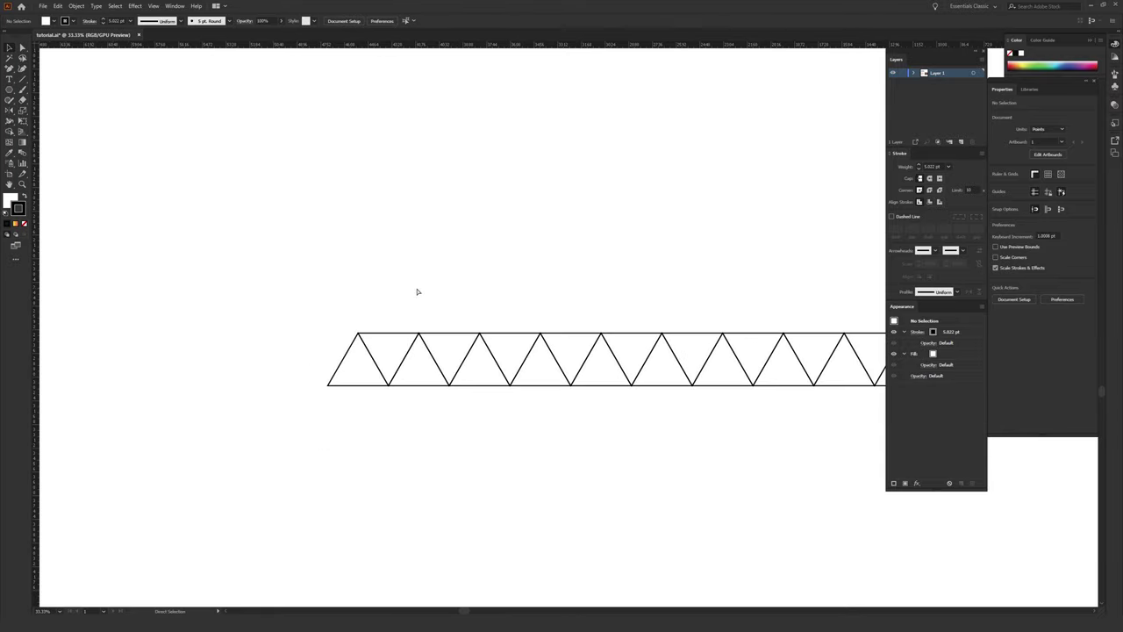
{"action": "left_click_drag", "start_coordinate": [405, 279], "coordinate": [279, 244]}
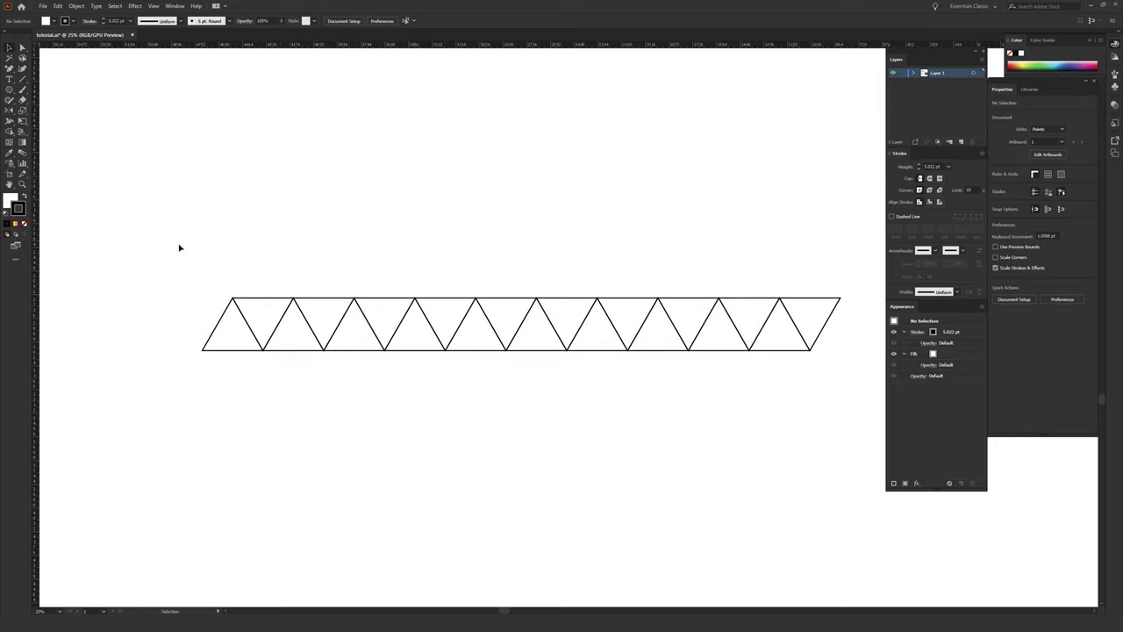
{"action": "left_click_drag", "start_coordinate": [186, 235], "coordinate": [850, 419]}
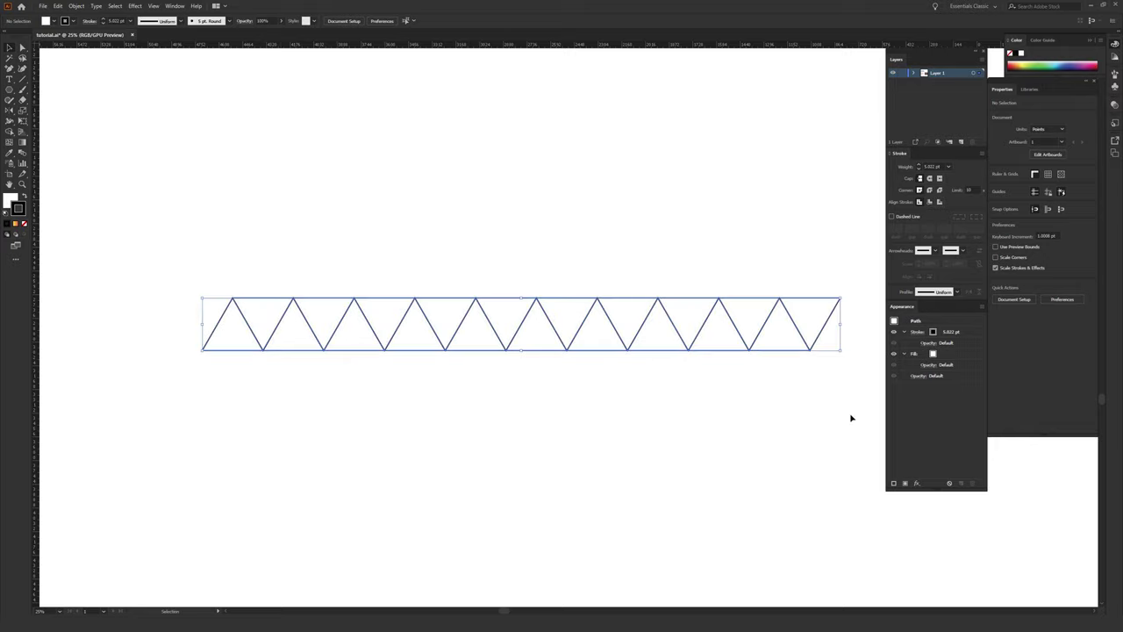
{"action": "scroll", "coordinate": [316, 371], "scroll_direction": "left", "scroll_amount": 5}
{"action": "key", "text": "ctrl+equal"}
{"action": "key", "text": "ctrl+equal"}
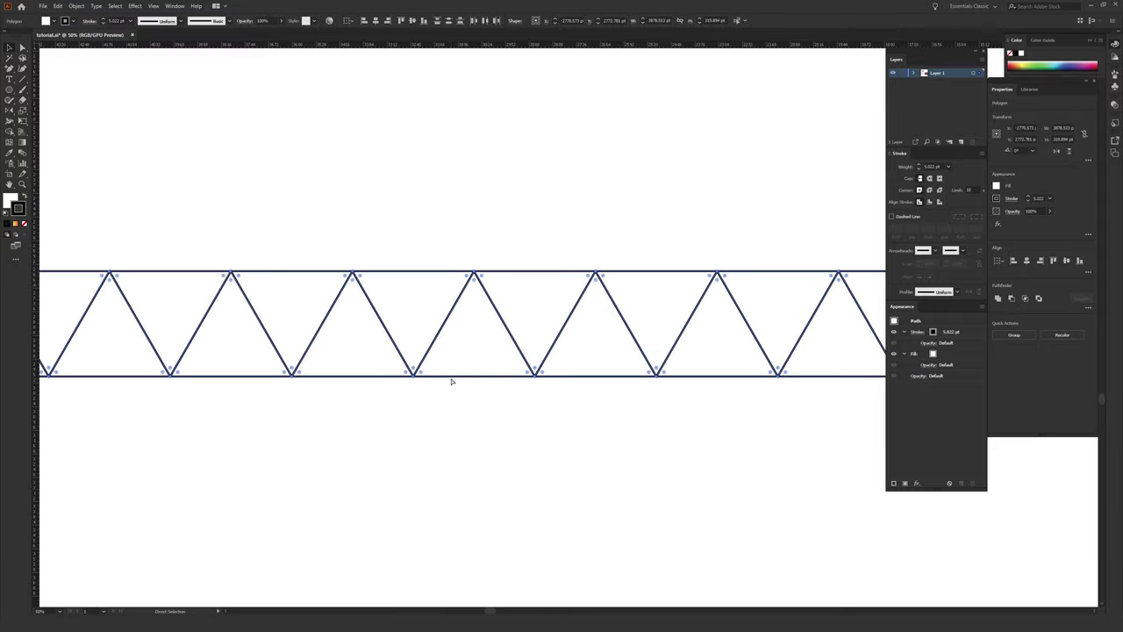
{"action": "left_click_drag", "start_coordinate": [451, 380], "coordinate": [606, 343]}
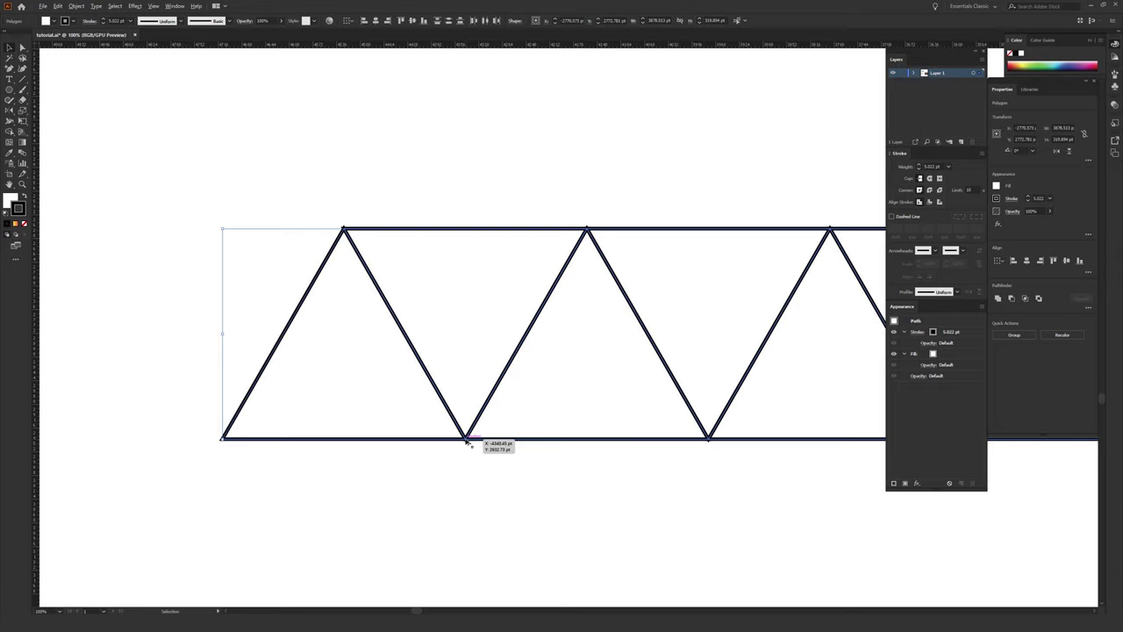
{"action": "left_click_drag", "start_coordinate": [465, 439], "coordinate": [347, 230]}
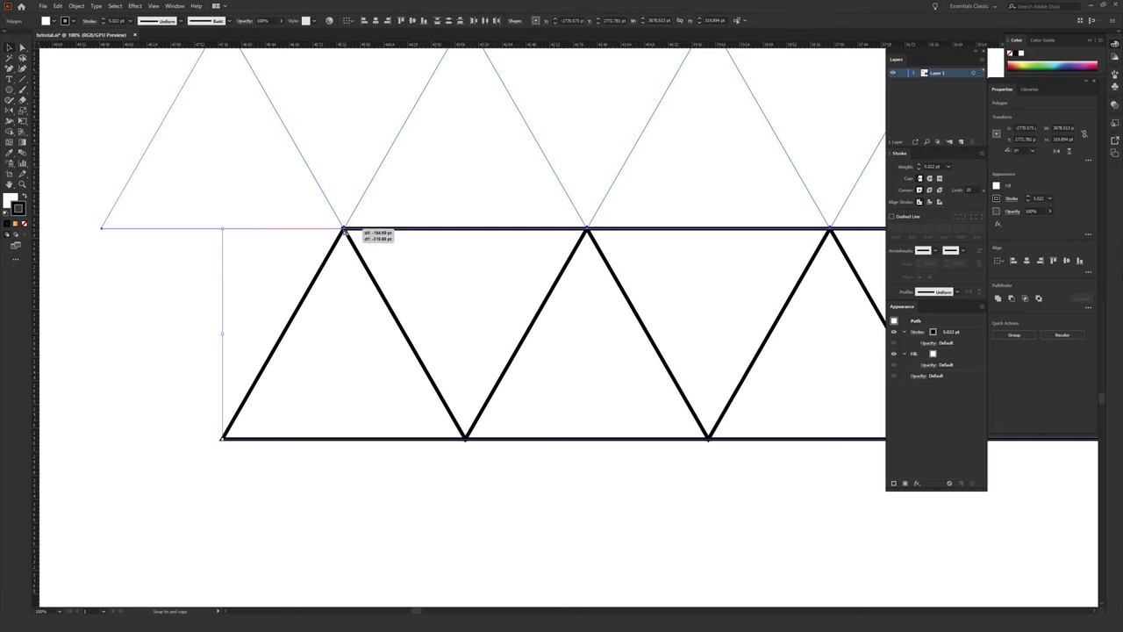
{"action": "mouse_move", "coordinate": [343, 230]}
{"action": "left_mouse_down"}
{"action": "mouse_move", "coordinate": [396, 230]}
{"action": "mouse_move", "coordinate": [343, 230]}
{"action": "left_mouse_up"}
{"action": "left_click_drag", "start_coordinate": [344, 230], "coordinate": [345, 229]}
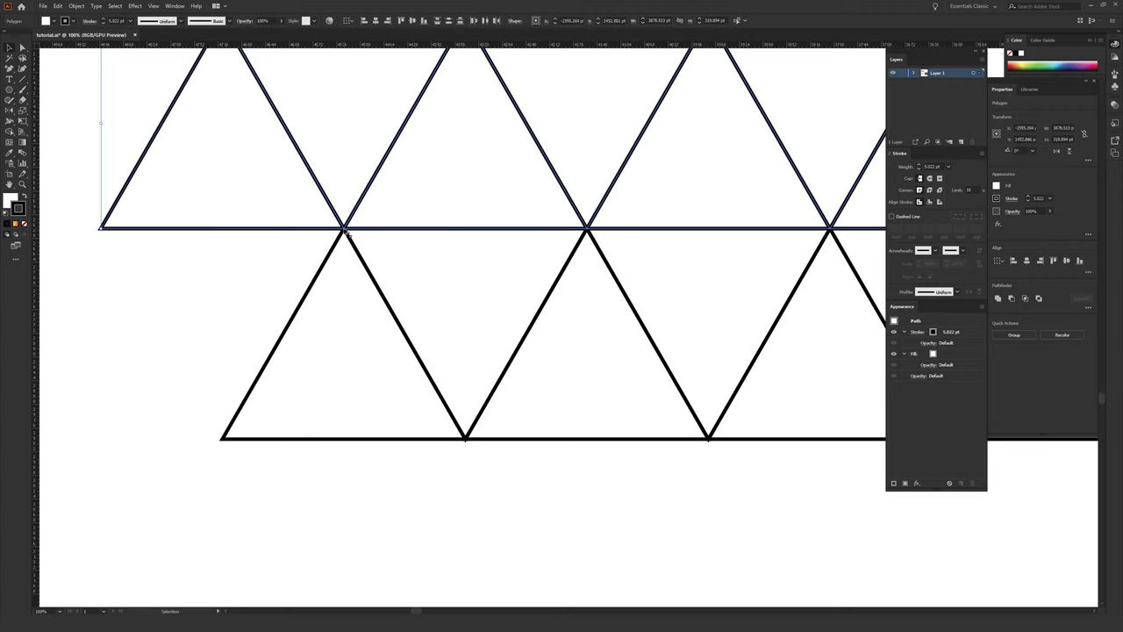
{"action": "left_click", "coordinate": [215, 302]}
- Try extending the grid upward with five more copies of the upper strip at the same diagonal offset, and delete these copies
{"action": "scroll", "coordinate": [149, 328], "scroll_direction": "right", "scroll_amount": 2}
{"action": "scroll", "coordinate": [148, 331], "scroll_direction": "down", "scroll_amount": 4}
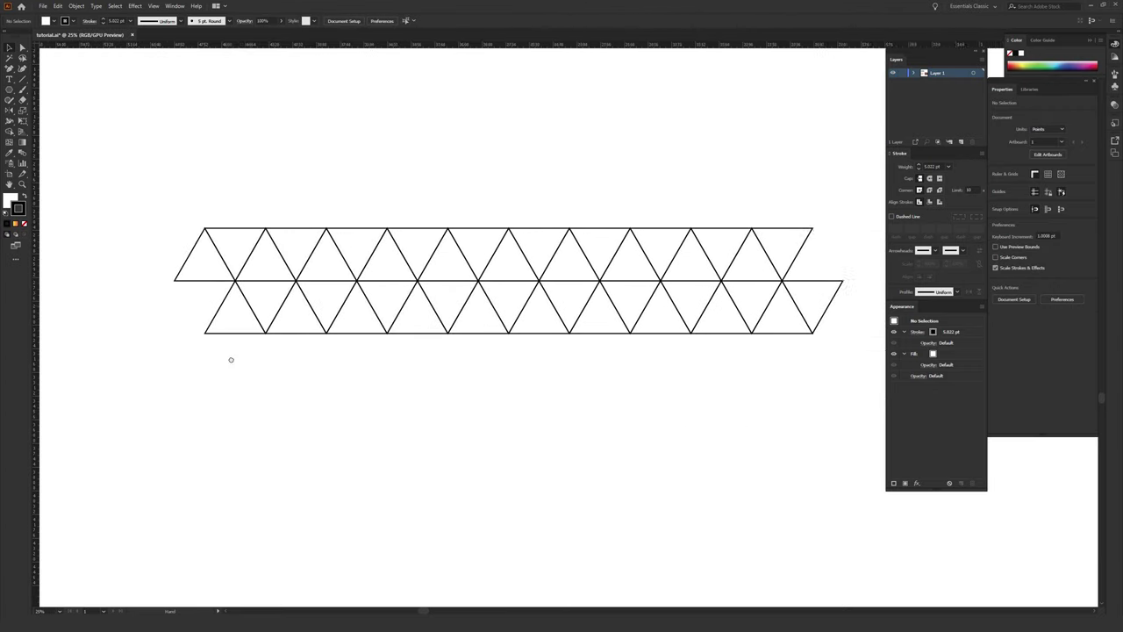
{"action": "scroll", "coordinate": [231, 359], "scroll_direction": "right", "scroll_amount": 1}
{"action": "left_click_drag", "start_coordinate": [151, 188], "coordinate": [805, 269]}
{"action": "key", "text": "a"}
{"action": "key", "text": "ctrl+d"}
{"action": "key", "text": "ctrl+d"}
{"action": "key", "text": "ctrl+d"}
{"action": "key", "text": "v"}
{"action": "scroll", "coordinate": [441, 378], "scroll_direction": "up", "scroll_amount": 5}
{"action": "scroll", "coordinate": [441, 378], "scroll_direction": "left", "scroll_amount": 2}
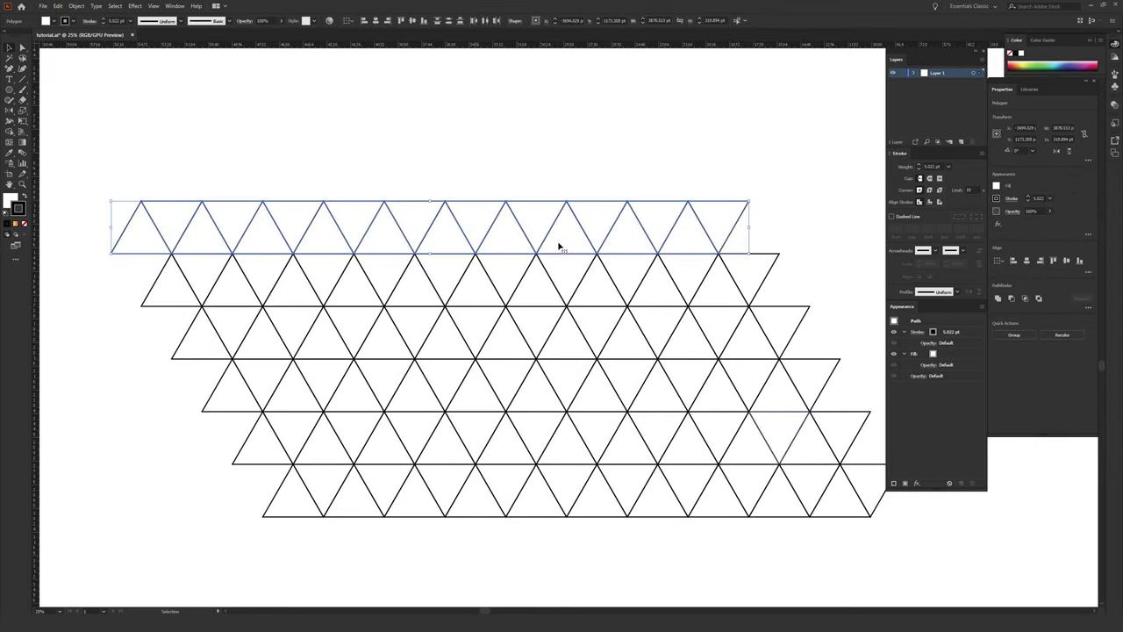
{"action": "key", "text": "ctrl+d"}
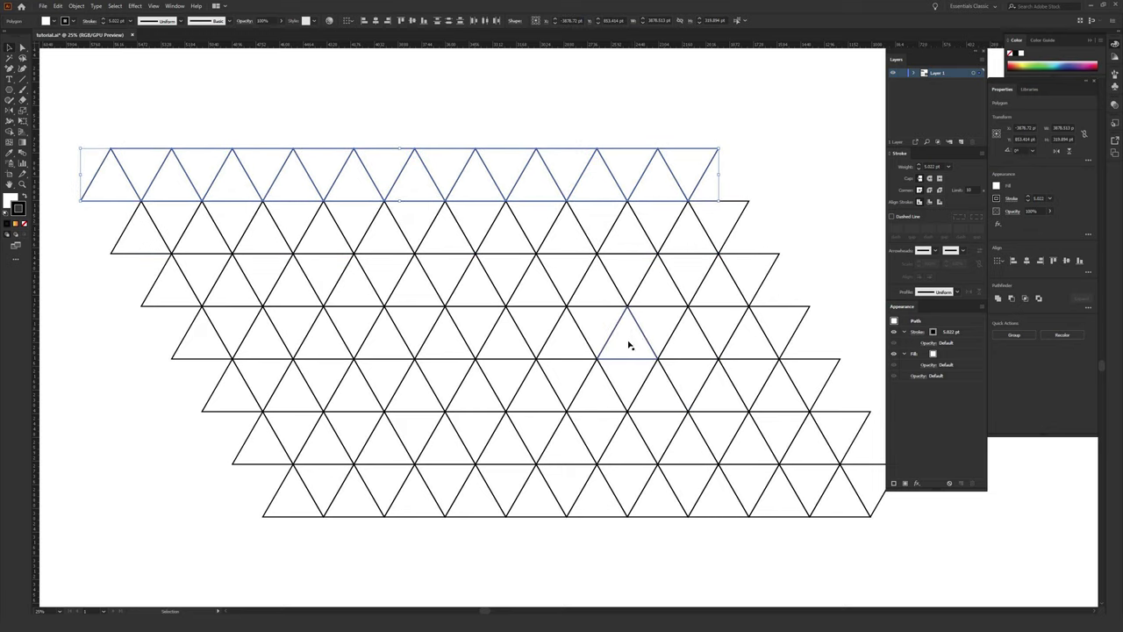
{"action": "left_click_drag", "start_coordinate": [69, 132], "coordinate": [842, 396]}
{"action": "key", "text": "Delete"}
- Select both staggered strips and duplicate them about 640 pt straight up, snapping the copy onto the upper edge of the originals
{"action": "left_click_drag", "start_coordinate": [754, 366], "coordinate": [607, 222]}
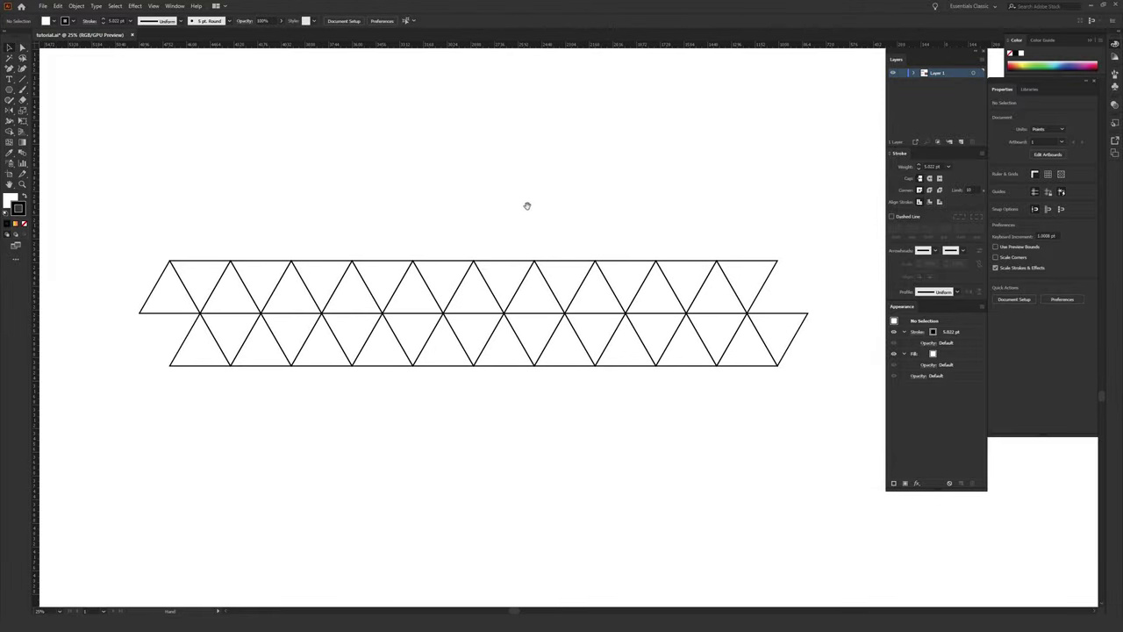
{"action": "key", "text": "v"}
{"action": "left_click_drag", "start_coordinate": [123, 177], "coordinate": [794, 397]}
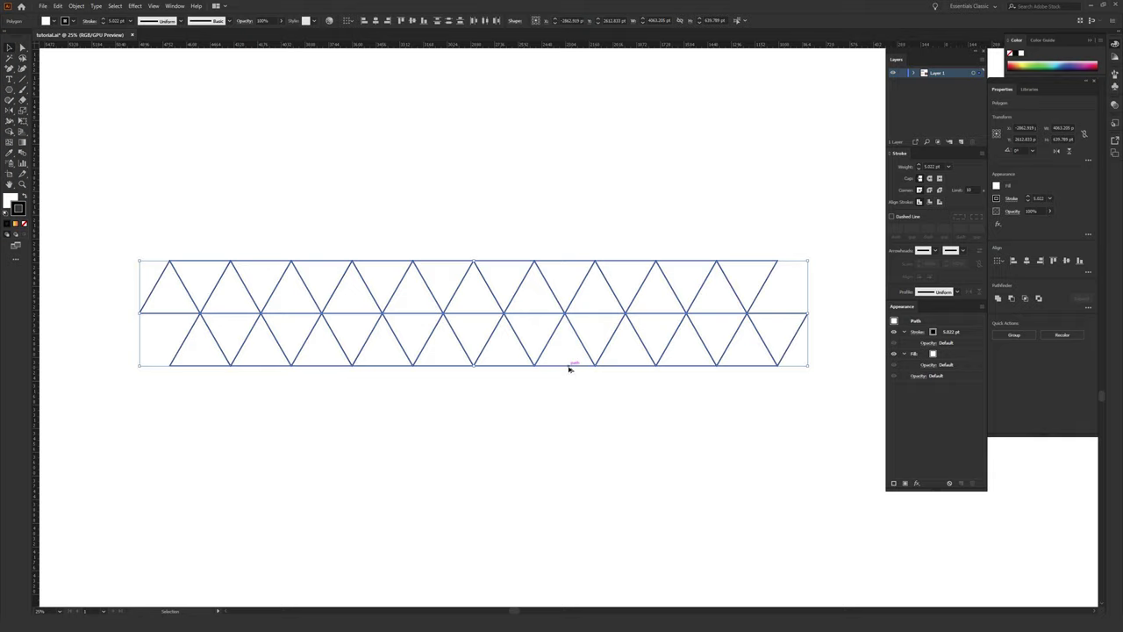
{"action": "left_click_drag", "start_coordinate": [569, 369], "coordinate": [570, 262]}
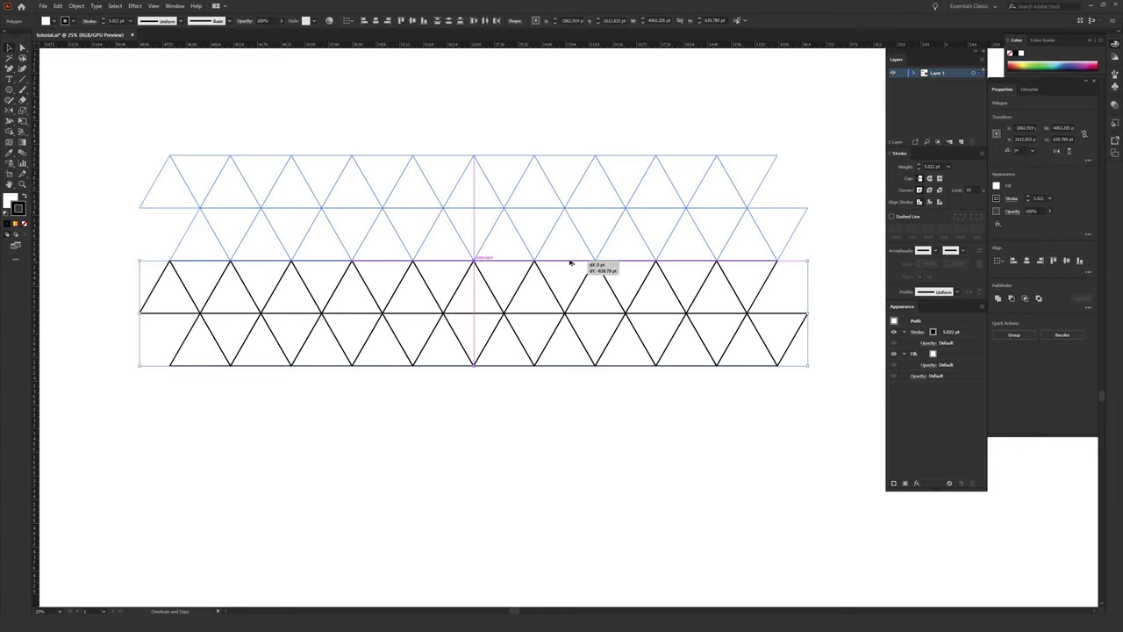
{"action": "left_click_drag", "start_coordinate": [570, 262], "coordinate": [571, 262]}
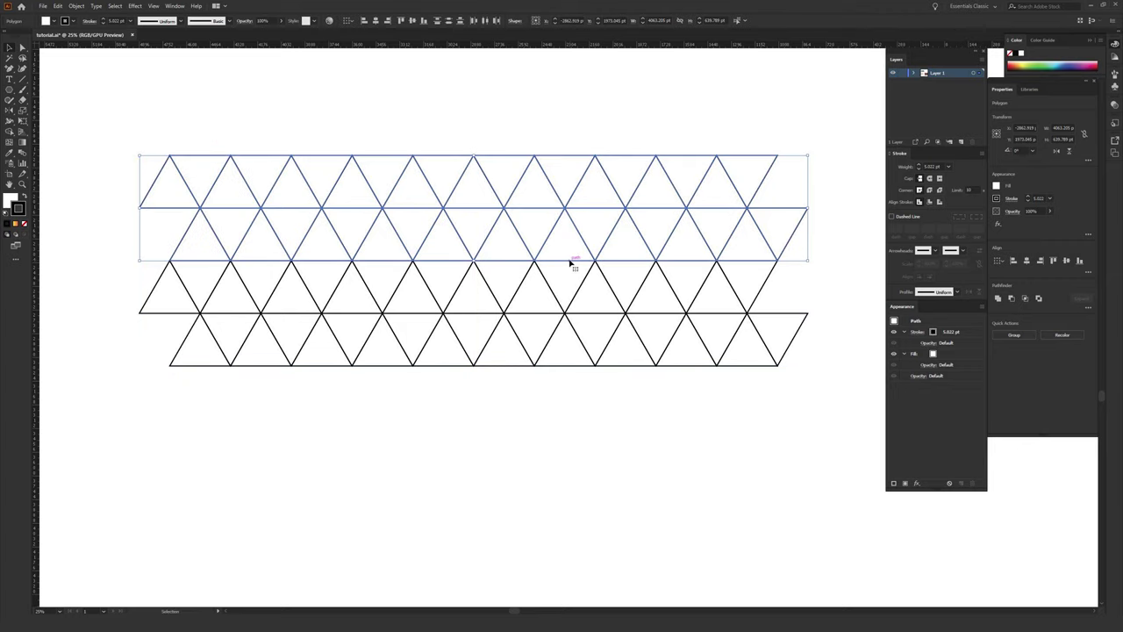
- Repeat the upward duplication of the double strip three more times to build a ten-row triangle grid
{"action": "key", "text": "ctrl+minus"}
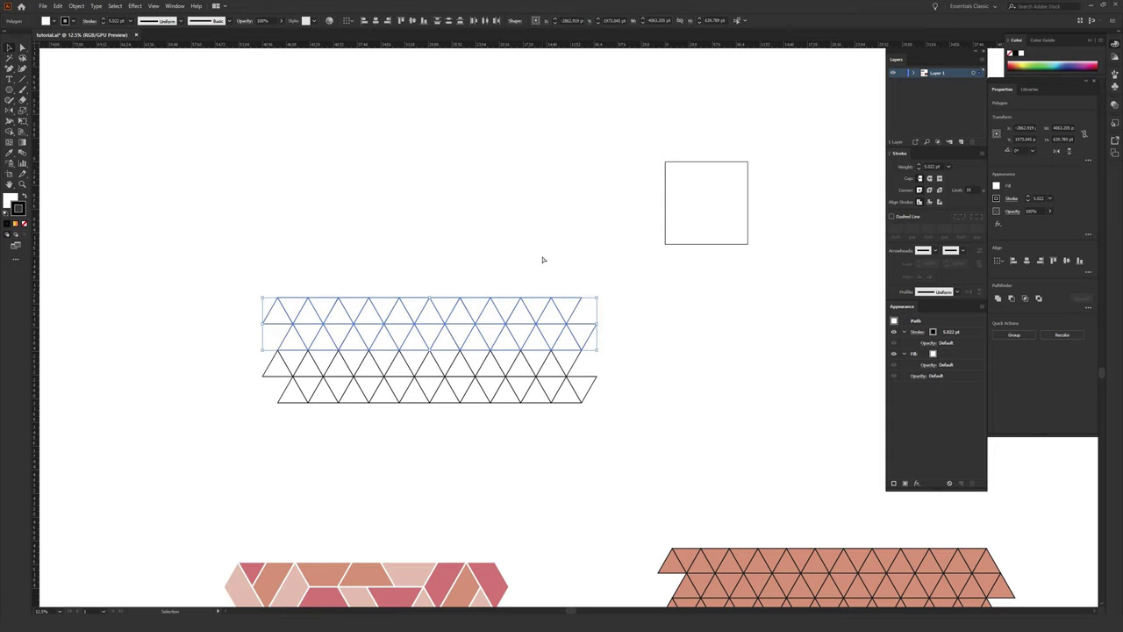
{"action": "key", "text": "ctrl+d"}
{"action": "key", "text": "ctrl+d"}
{"action": "key", "text": "ctrl+d"}
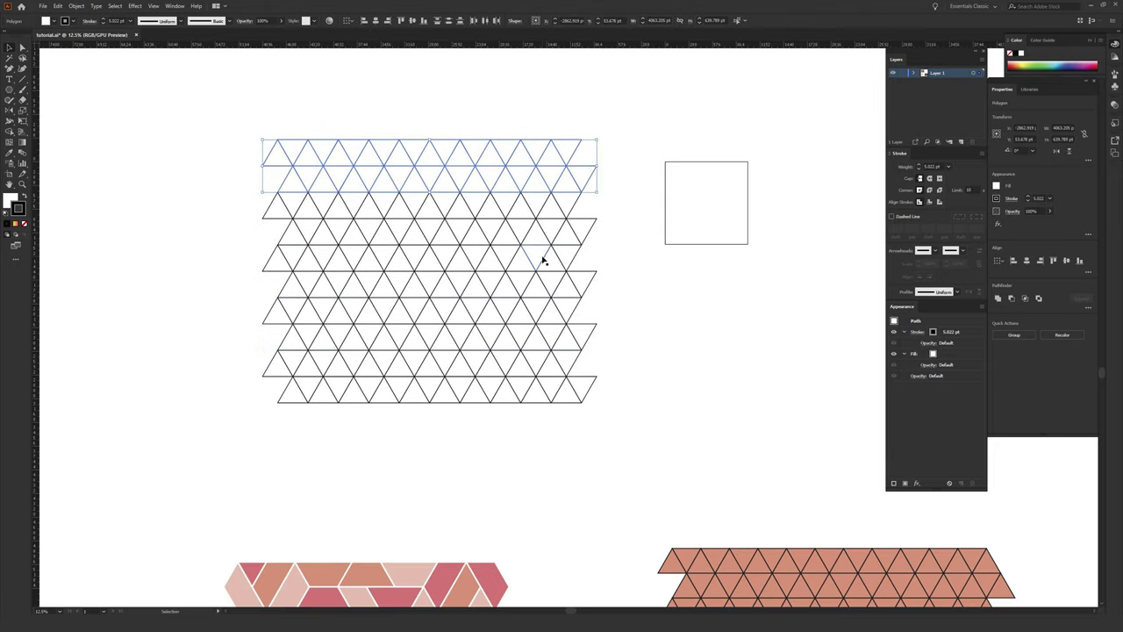
- Try widening the triangle grid with a full copy about 3694 pt to its right, snapped onto the right edge, and remove the copy
{"action": "left_click", "coordinate": [661, 279]}
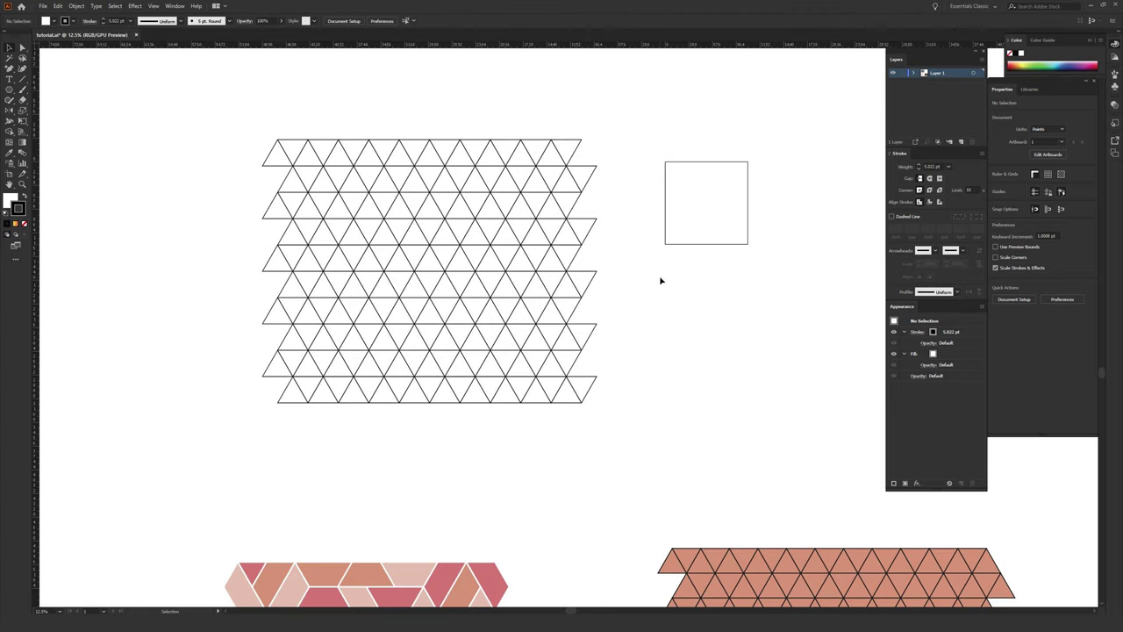
{"action": "left_click_drag", "start_coordinate": [385, 180], "coordinate": [330, 186]}
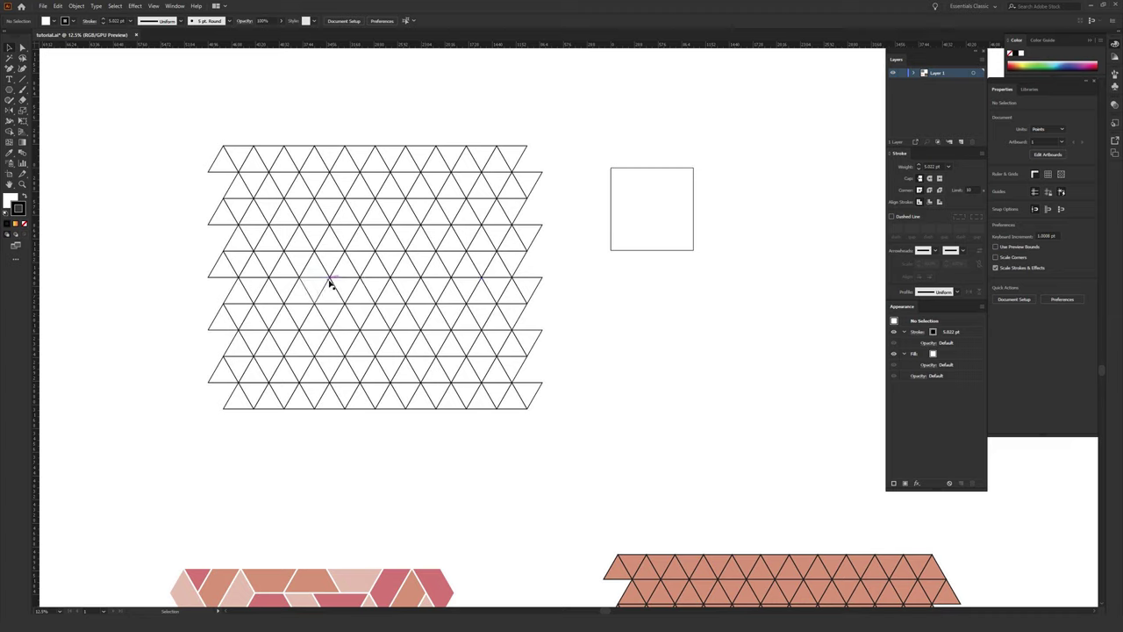
{"action": "left_click_drag", "start_coordinate": [180, 114], "coordinate": [590, 437]}
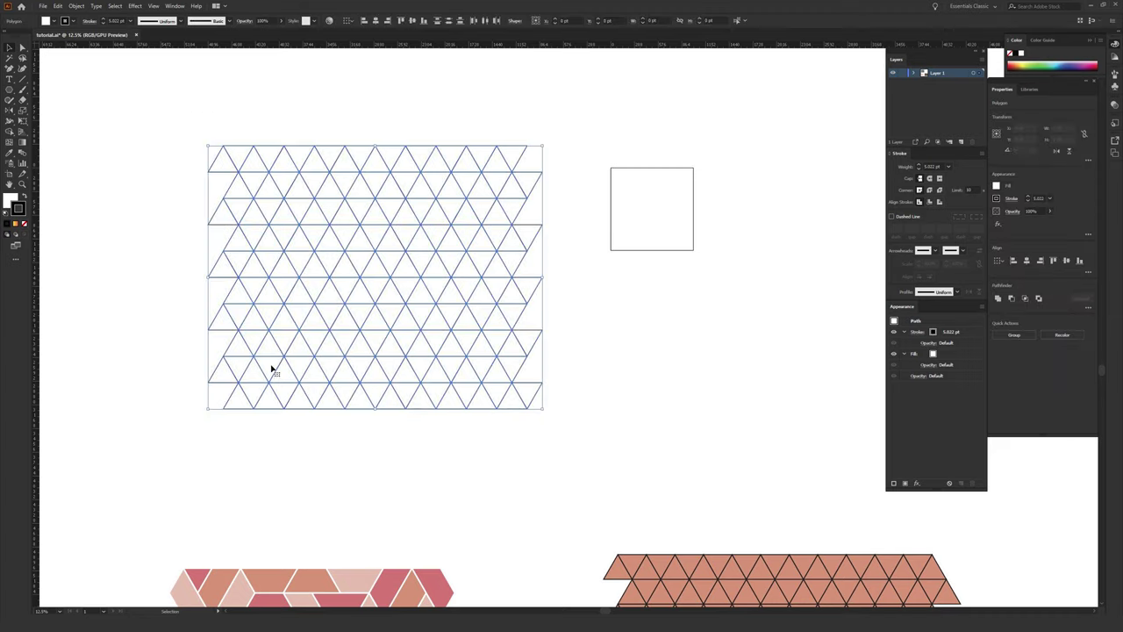
{"action": "left_click_drag", "start_coordinate": [303, 366], "coordinate": [530, 375]}
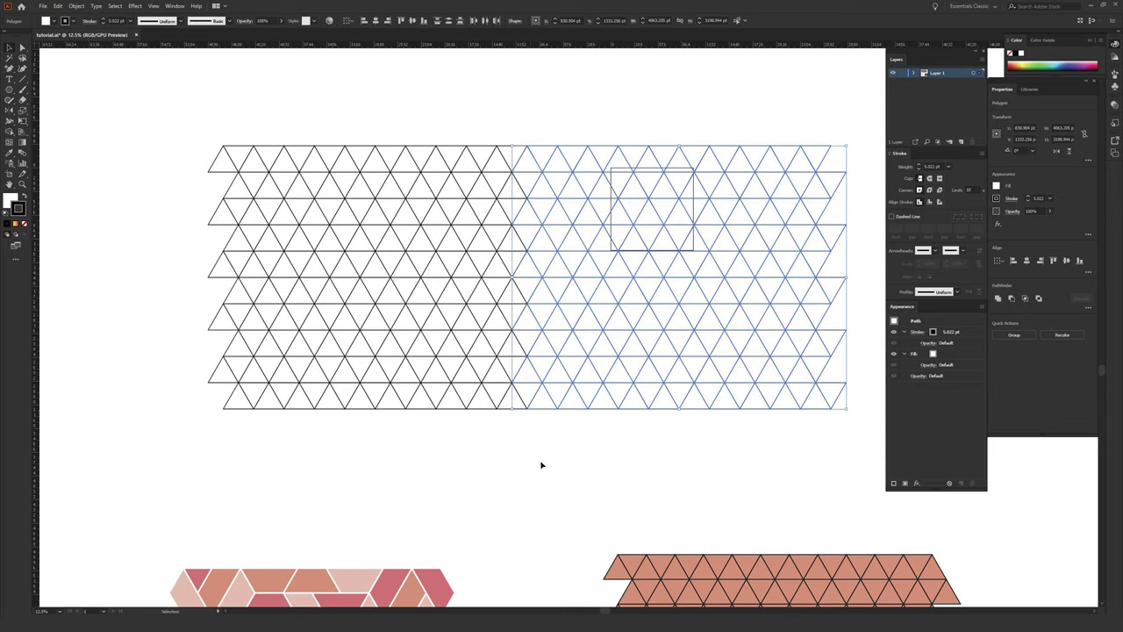
{"action": "left_click", "coordinate": [541, 463]}
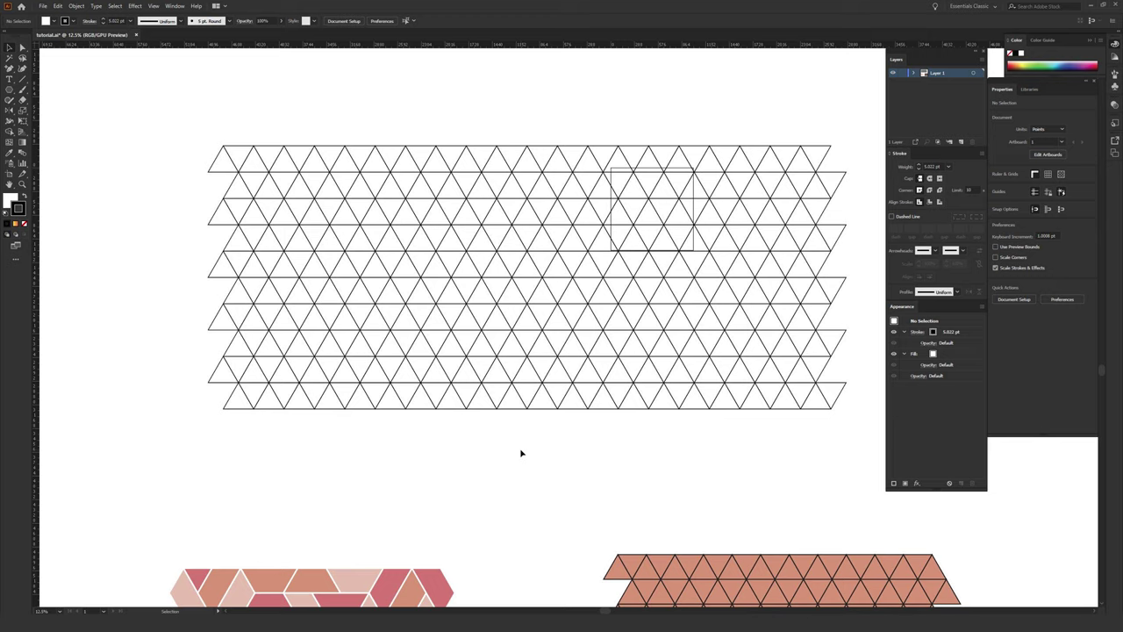
{"action": "key", "text": "a"}
{"action": "left_click", "coordinate": [569, 431]}
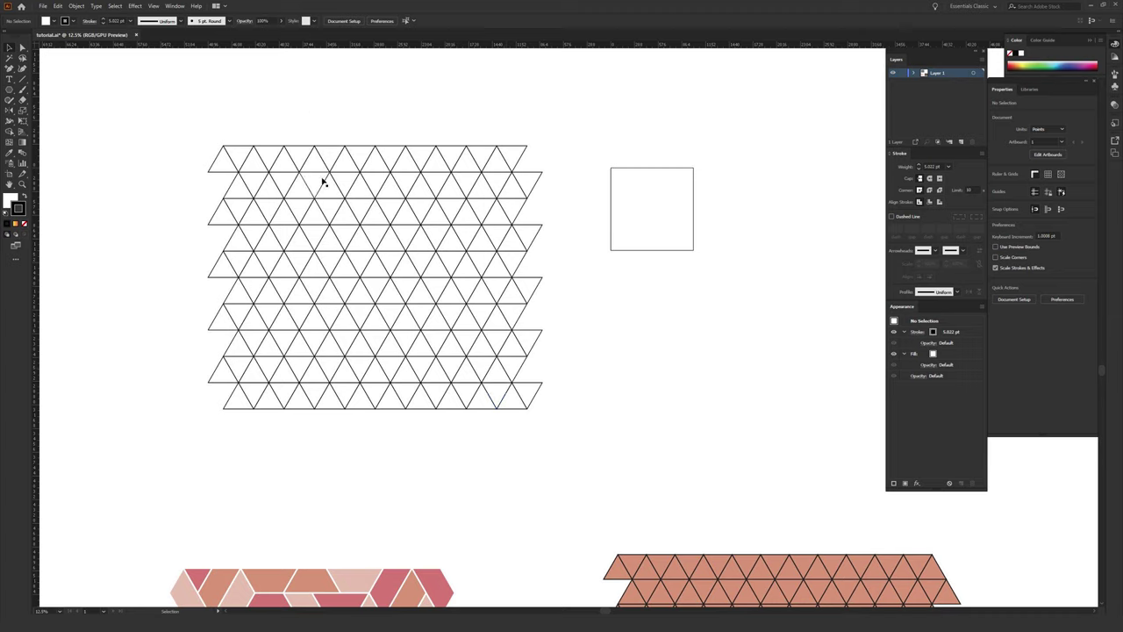
- Select the whole triangle grid, duplicate it into the free space right of the empty square, and deselect it
{"action": "left_click_drag", "start_coordinate": [171, 110], "coordinate": [605, 465]}
{"action": "left_click_drag", "start_coordinate": [366, 348], "coordinate": [393, 367]}
{"action": "left_click_drag", "start_coordinate": [411, 413], "coordinate": [509, 414]}
{"action": "left_click", "coordinate": [462, 456]}
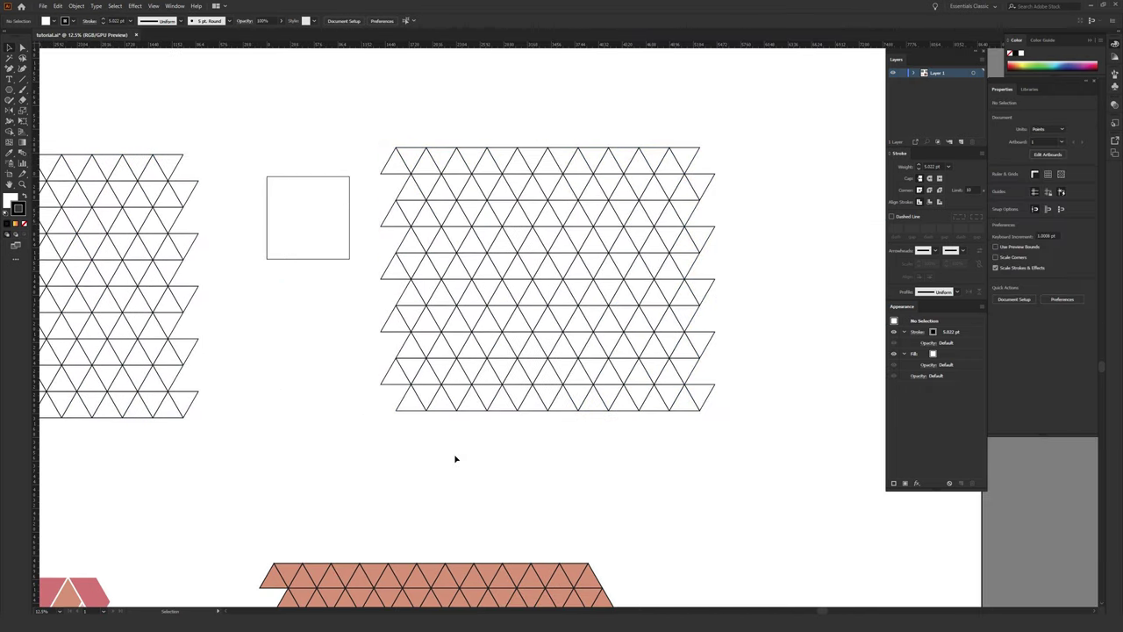
- Duplicate the three adjoining coloured tiles that form a large triangle in the finished pattern, placing them just right of the duplicated grid
{"action": "left_click_drag", "start_coordinate": [450, 281], "coordinate": [771, 261]}
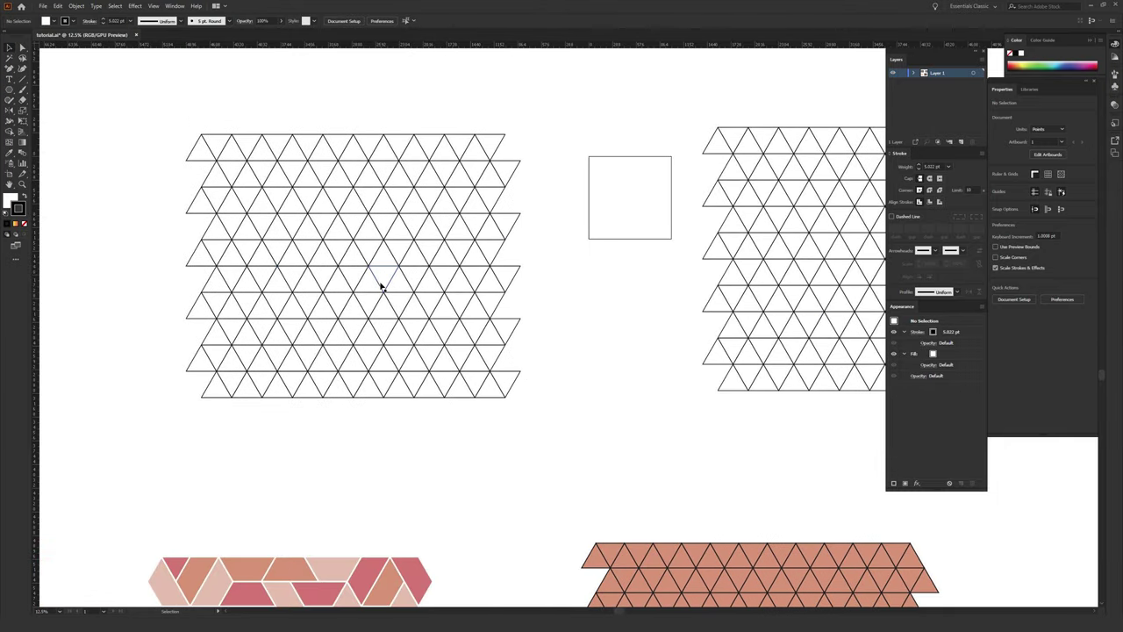
{"action": "left_click_drag", "start_coordinate": [494, 486], "coordinate": [433, 338]}
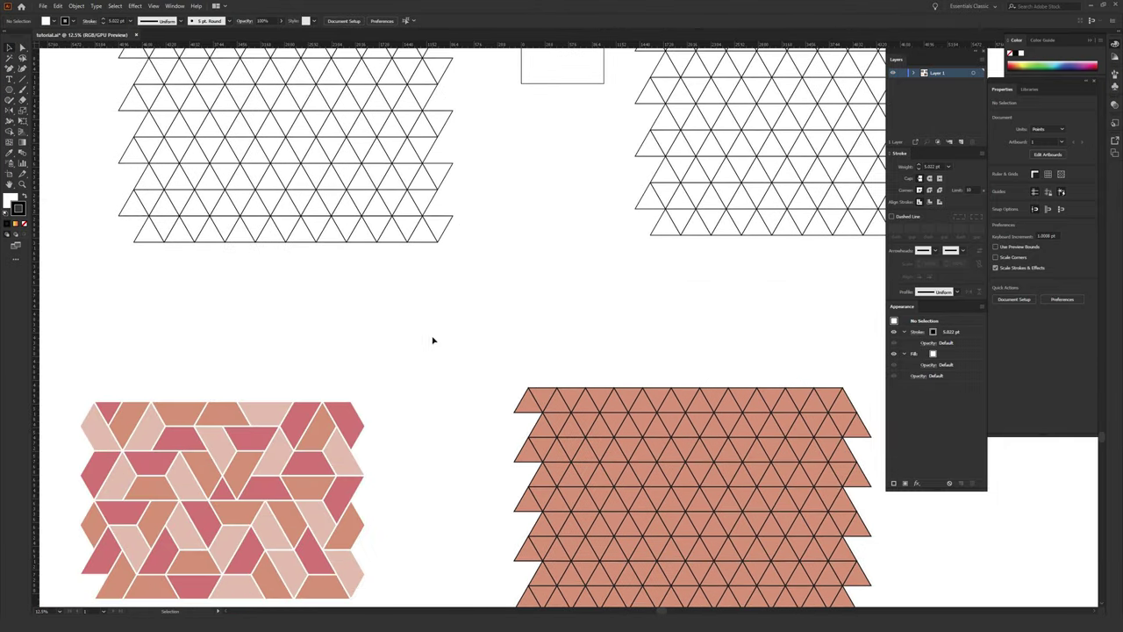
{"action": "left_click", "coordinate": [340, 460]}
{"action": "left_click", "coordinate": [317, 471], "text": "shift"}
{"action": "left_click", "coordinate": [318, 441], "text": "shift"}
{"action": "left_click_drag", "start_coordinate": [317, 441], "coordinate": [562, 330]}
{"action": "left_click_drag", "start_coordinate": [747, 318], "coordinate": [381, 409]}
{"action": "left_click_drag", "start_coordinate": [224, 443], "coordinate": [702, 216]}
{"action": "key", "text": "ctrl+plus"}
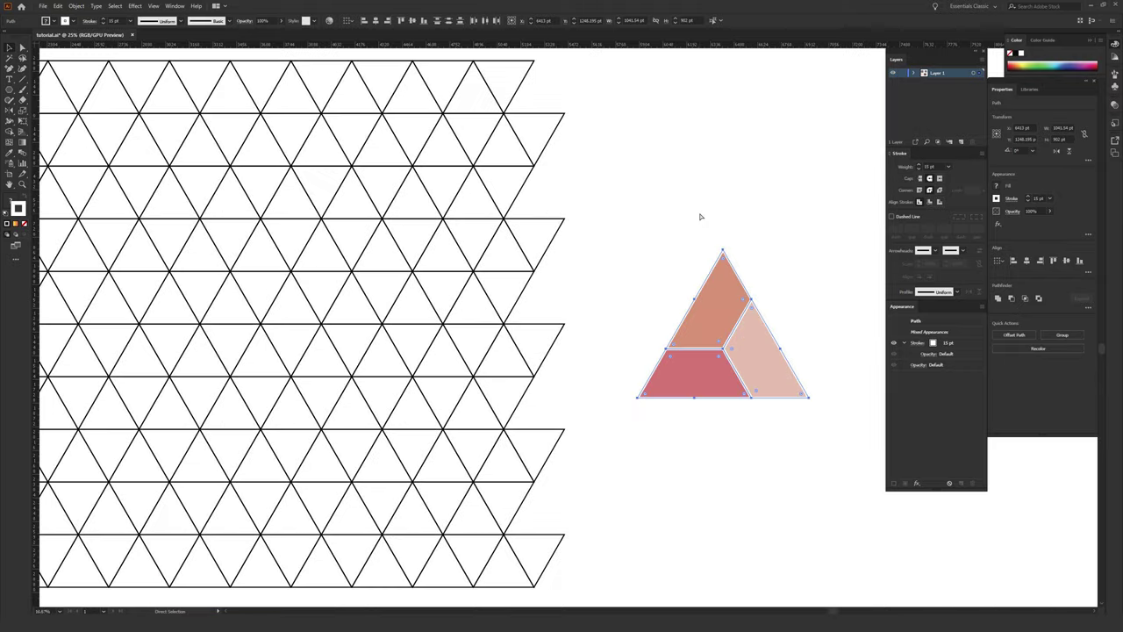
{"action": "key", "text": "v"}
{"action": "left_click_drag", "start_coordinate": [697, 323], "coordinate": [640, 290]}
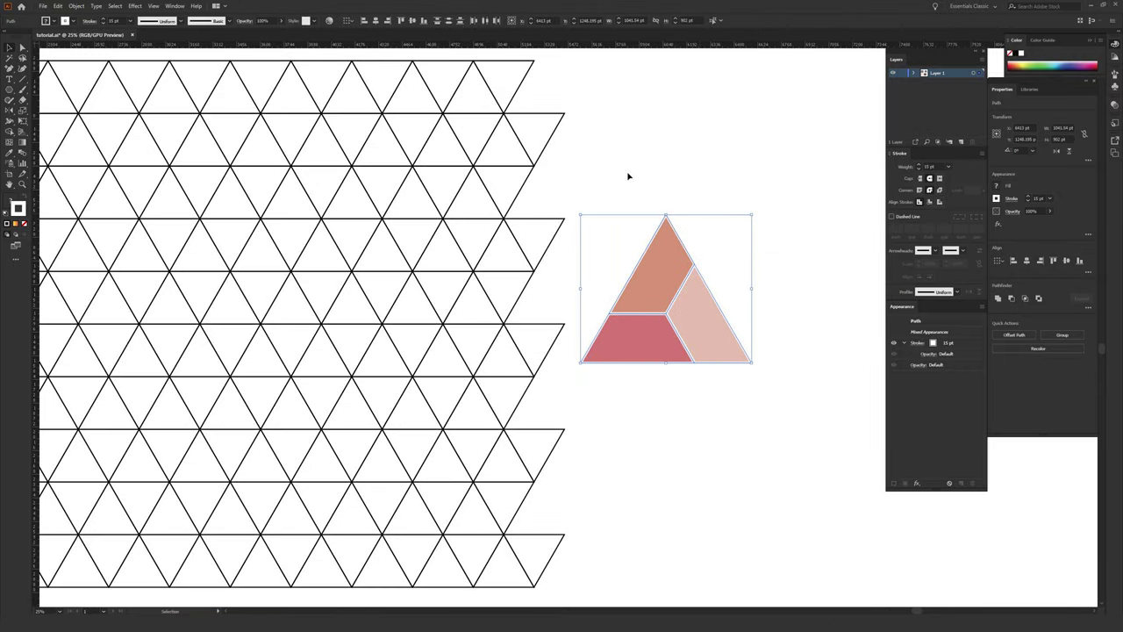
{"action": "left_click", "coordinate": [627, 176]}
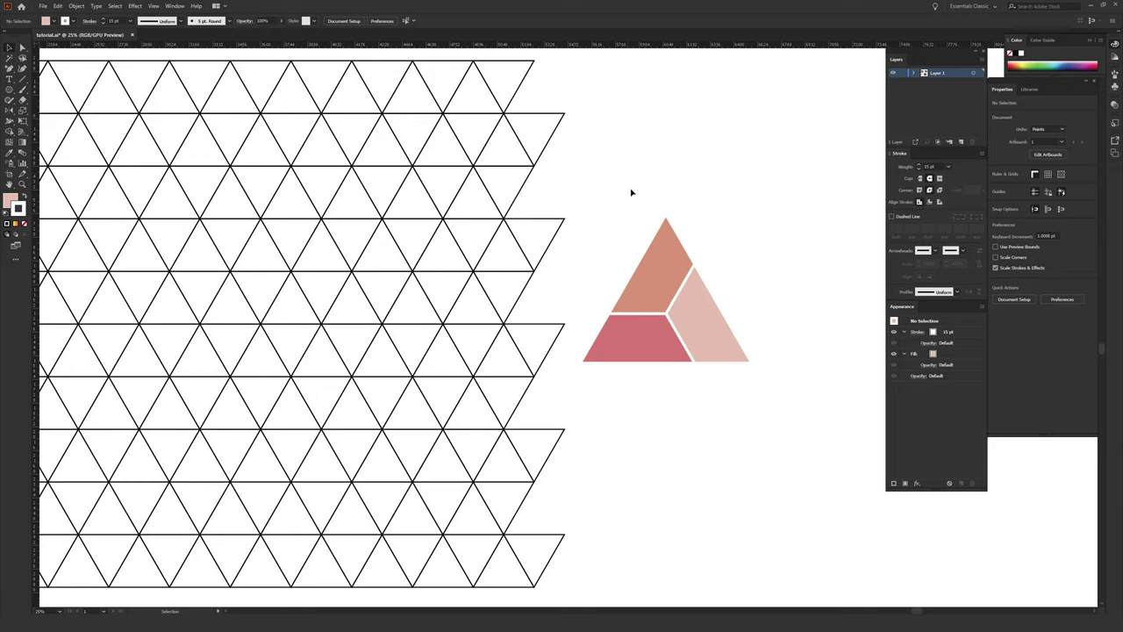
- Reposition the floating Properties panel beside the sample triangle and select each of the sample's three coloured tiles in turn
{"action": "left_click_drag", "start_coordinate": [1043, 80], "coordinate": [690, 207]}
{"action": "left_click_drag", "start_coordinate": [757, 273], "coordinate": [493, 196]}
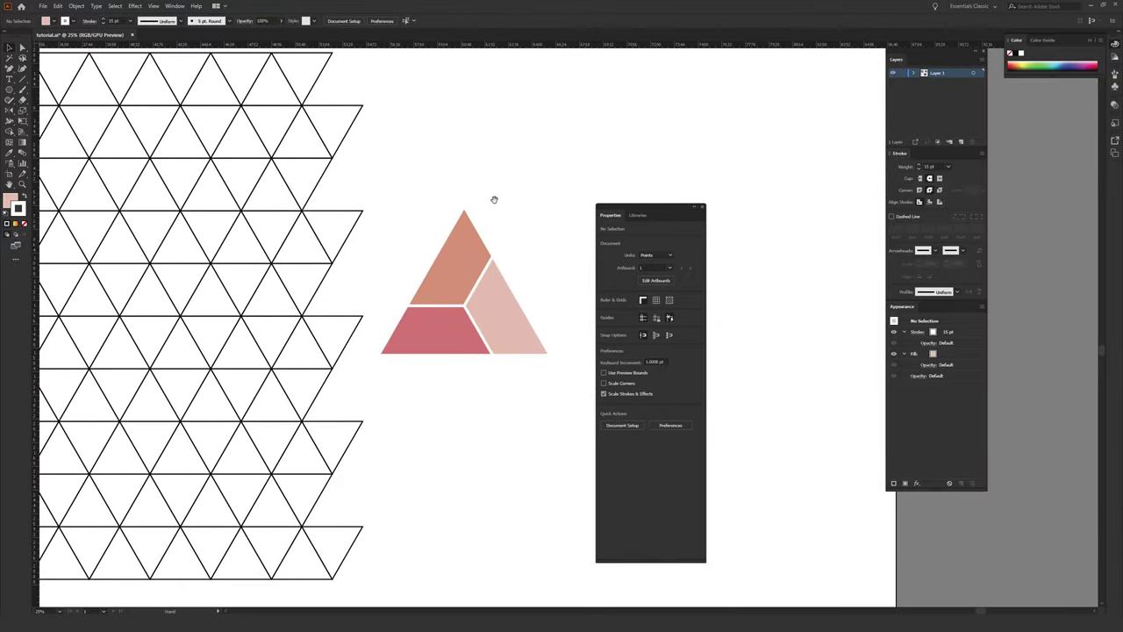
{"action": "left_click", "coordinate": [454, 296]}
{"action": "left_click", "coordinate": [436, 341]}
{"action": "left_click", "coordinate": [505, 336]}
{"action": "key", "text": "ctrl+shift+]"}
{"action": "left_click_drag", "start_coordinate": [341, 292], "coordinate": [553, 328]}
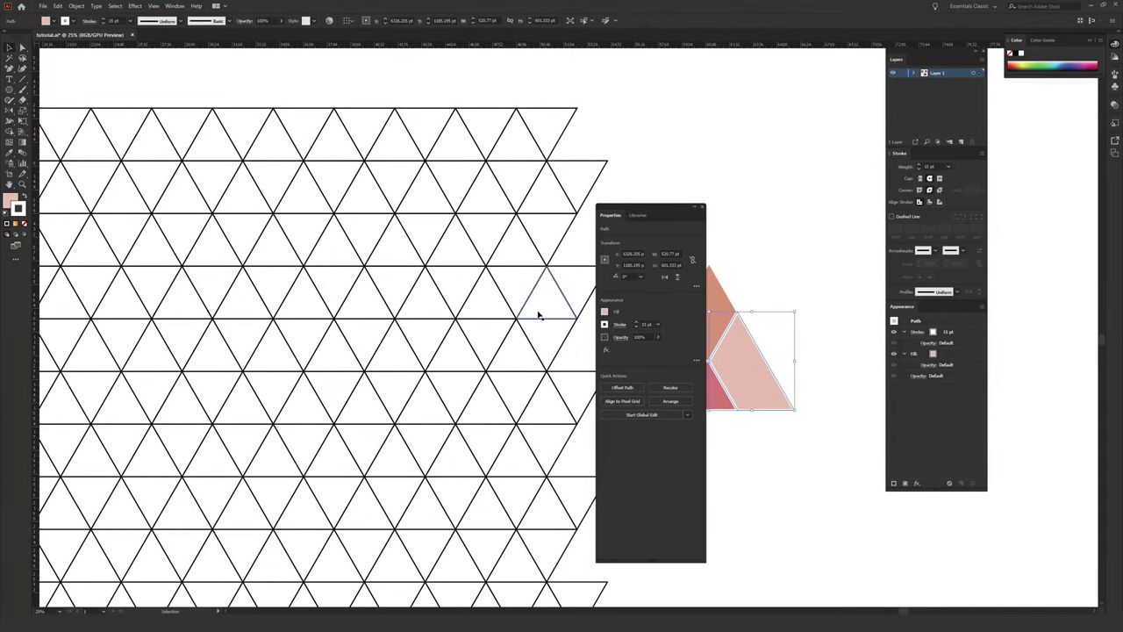
- Try out two selections of three adjoining grid triangles, one slanted and one within a single row, and clear the selection
{"action": "left_click", "coordinate": [489, 304]}
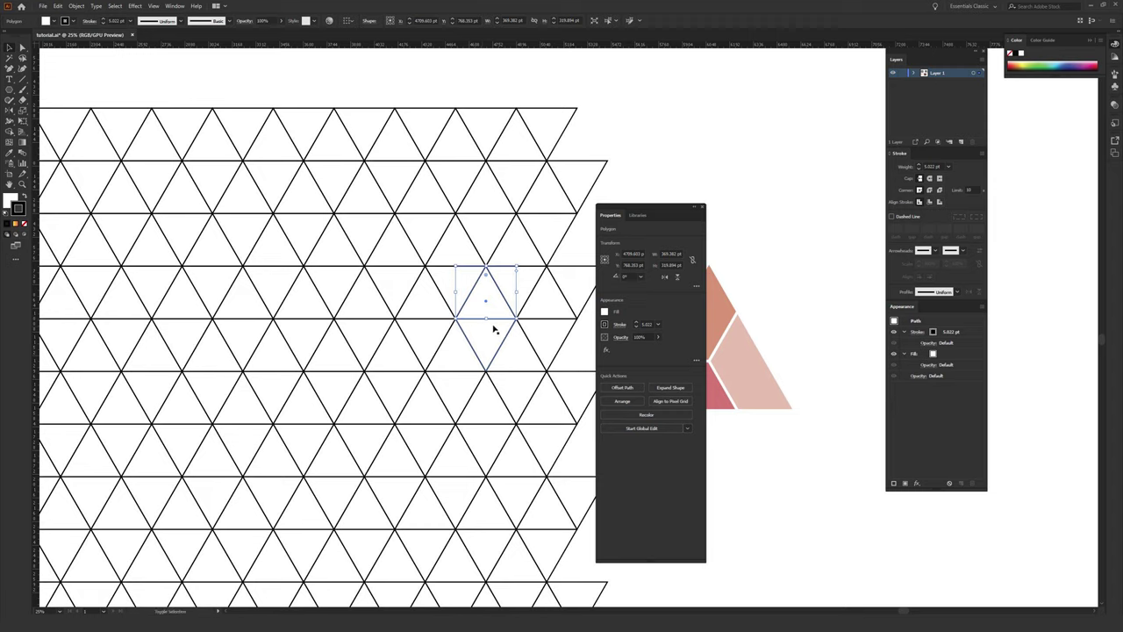
{"action": "left_click", "coordinate": [489, 343], "text": "shift"}
{"action": "left_click", "coordinate": [464, 355], "text": "shift"}
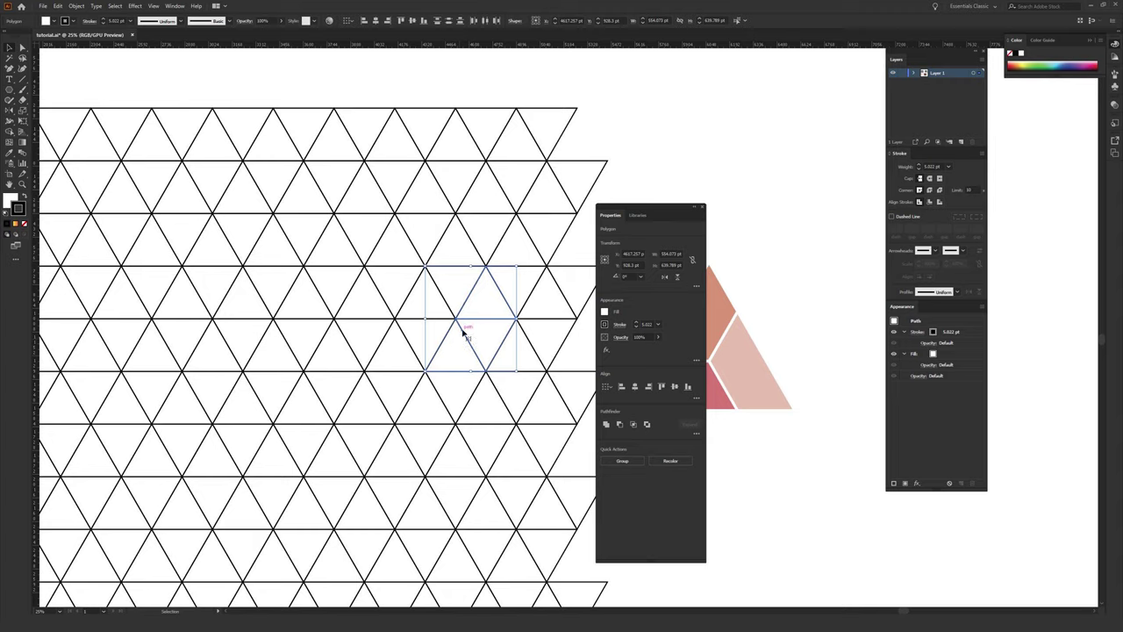
{"action": "left_click", "coordinate": [521, 100]}
{"action": "left_click", "coordinate": [425, 344]}
{"action": "left_click", "coordinate": [392, 354], "text": "shift"}
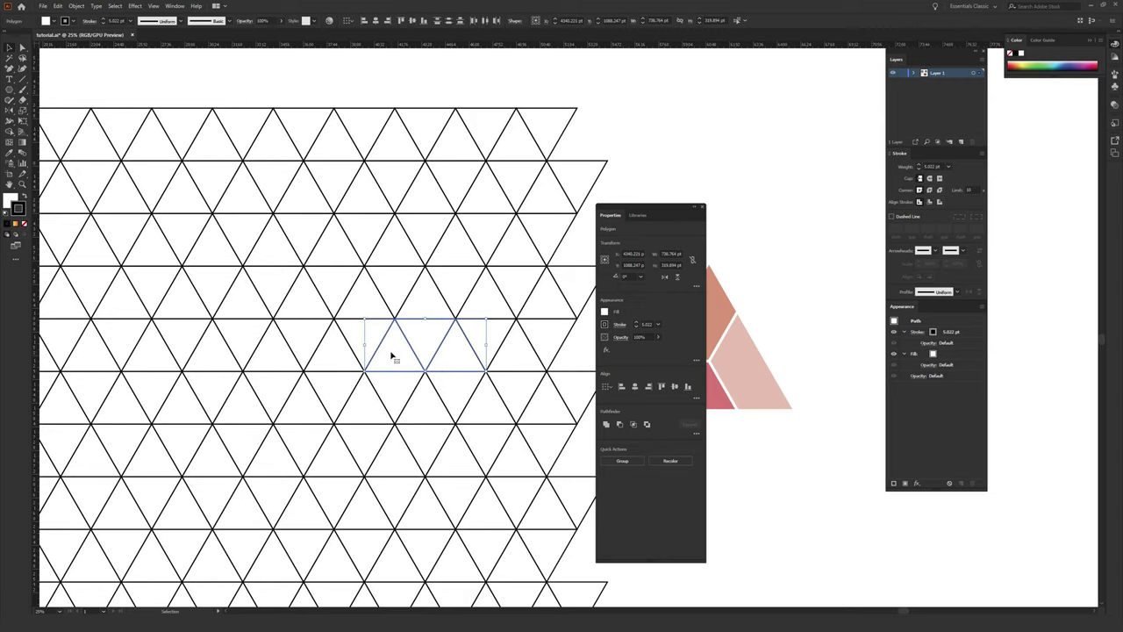
{"action": "left_click", "coordinate": [805, 321]}
{"action": "scroll", "coordinate": [518, 326], "scroll_direction": "right", "scroll_amount": 5}
{"action": "scroll", "coordinate": [382, 243], "scroll_direction": "left", "scroll_amount": 7}
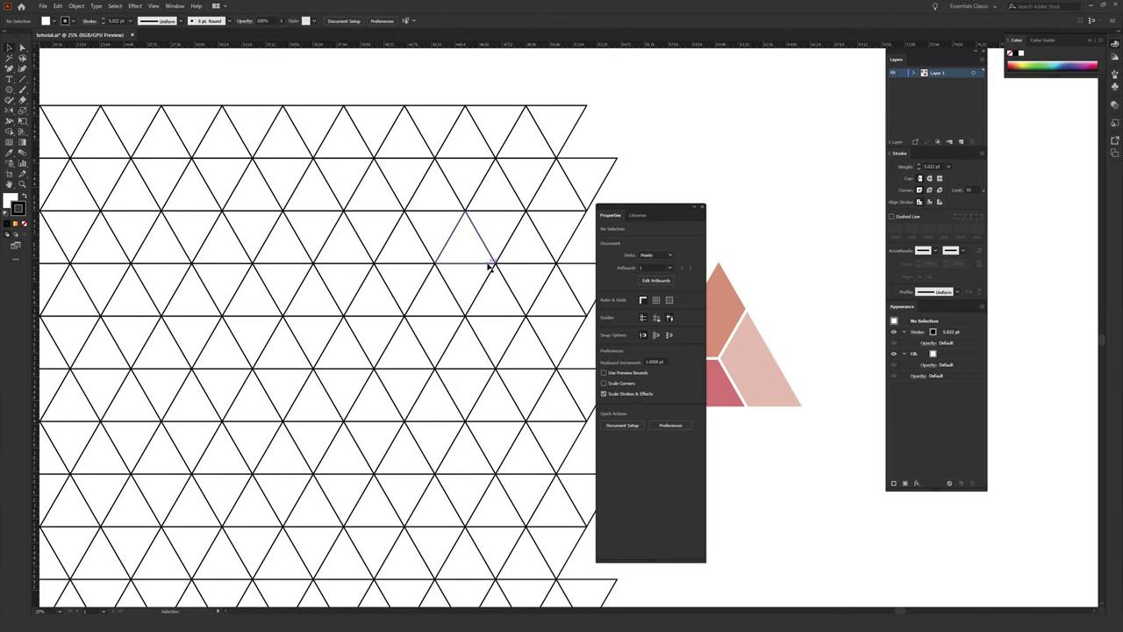
- Unite two adjoining triangles of one grid row with the triangle directly above them into a slanted trapezoid
{"action": "left_click", "coordinate": [467, 349], "text": "shift"}
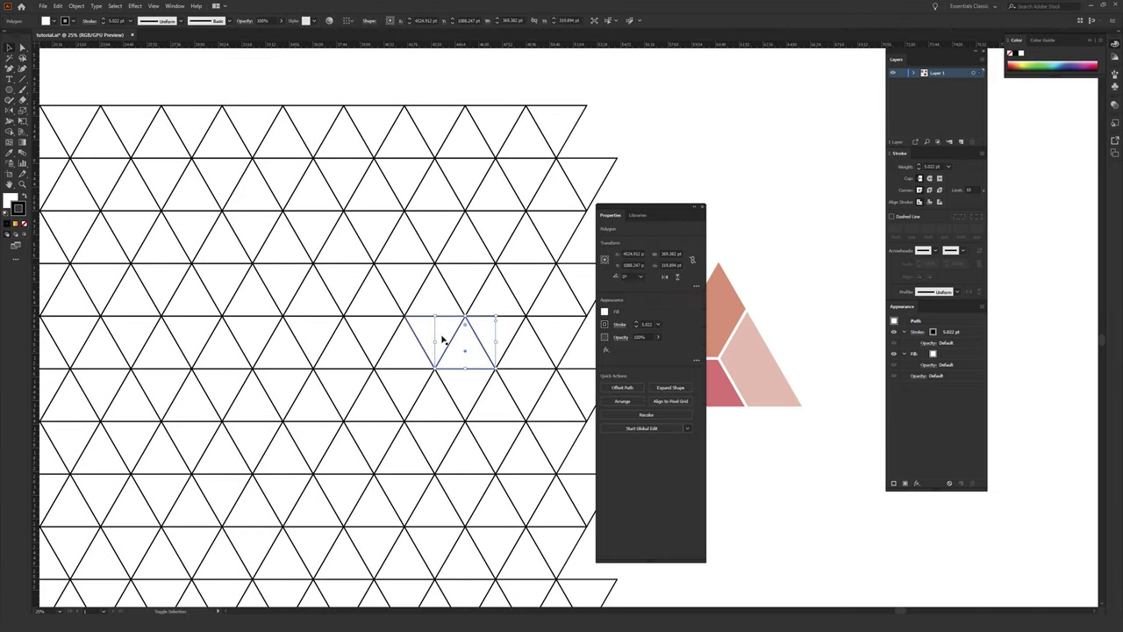
{"action": "left_click", "coordinate": [441, 336], "text": "shift"}
{"action": "left_click", "coordinate": [439, 299], "text": "shift"}
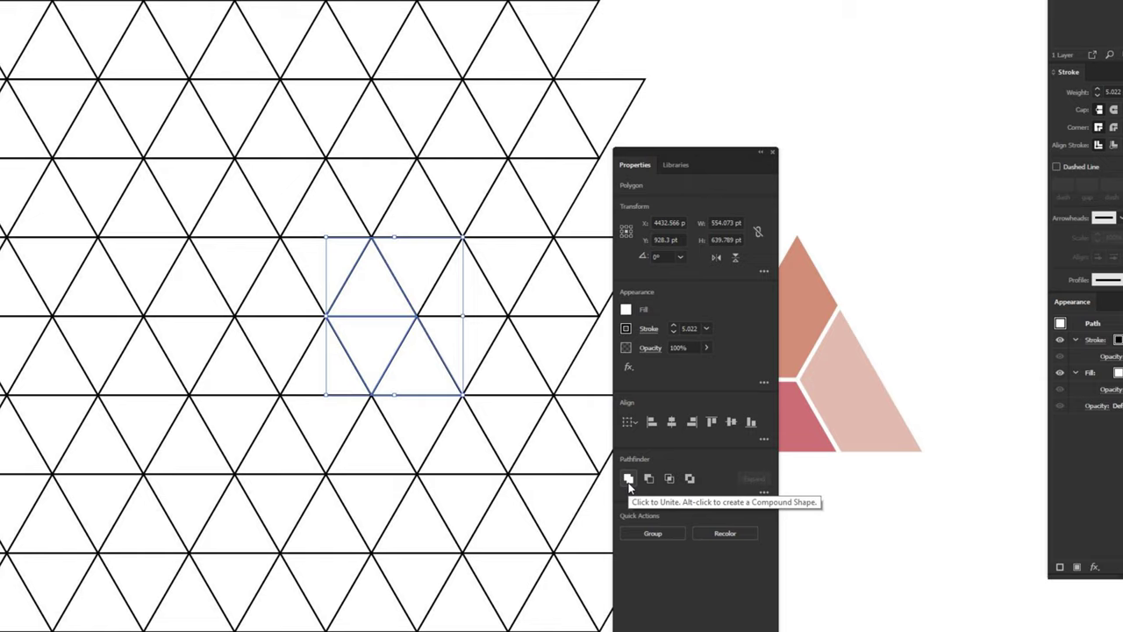
{"action": "left_click", "coordinate": [628, 480]}
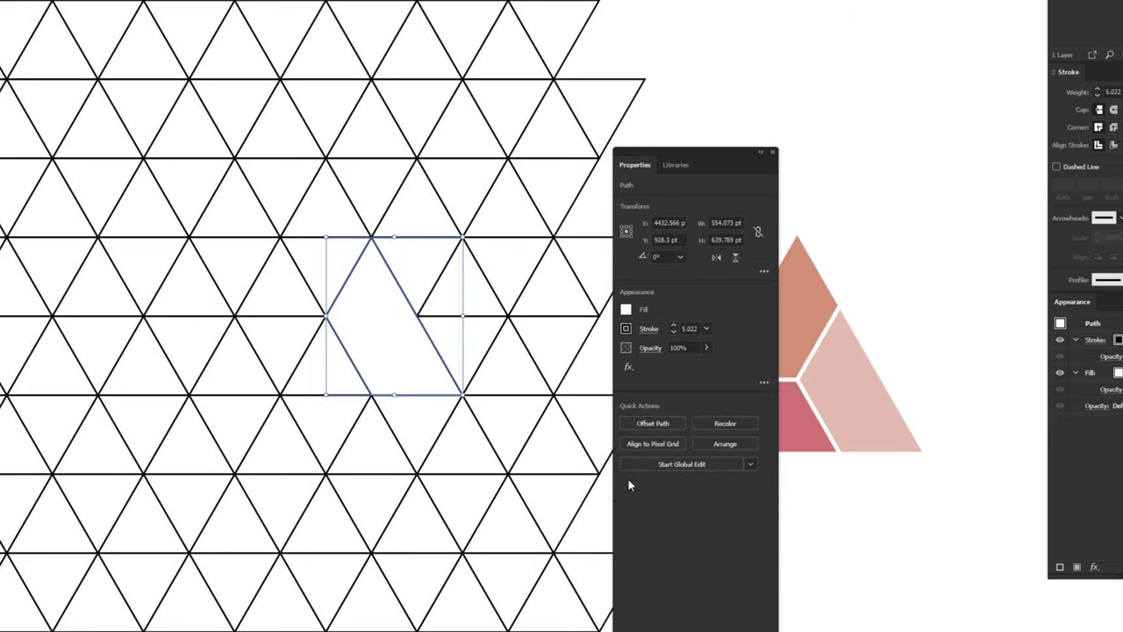
{"action": "left_click", "coordinate": [700, 74]}
{"action": "key", "text": "ctrl+plus"}
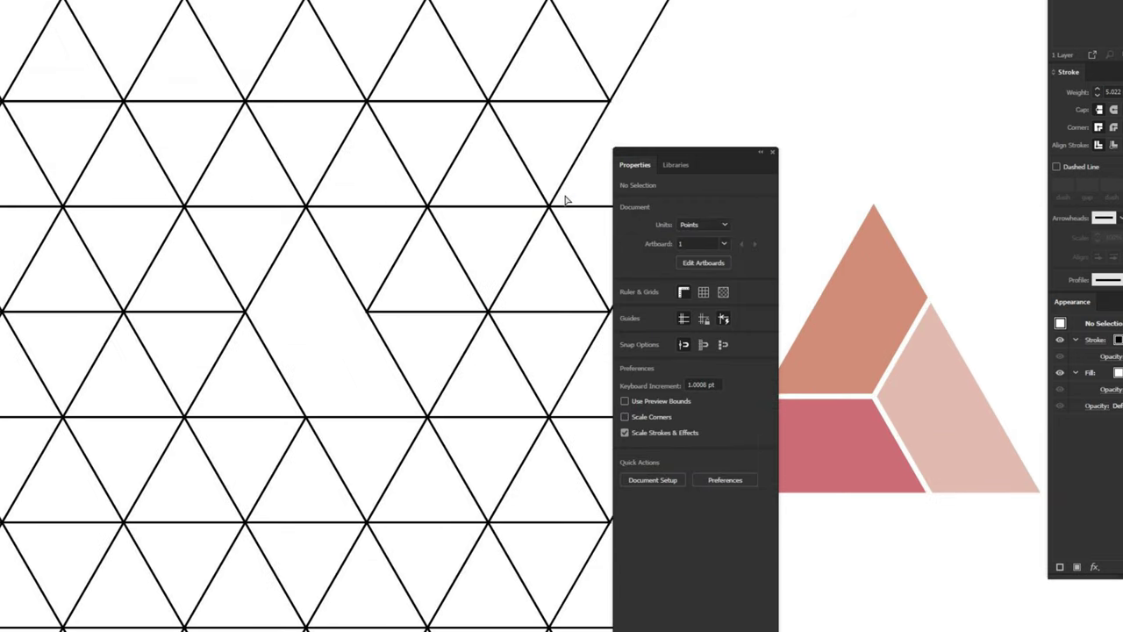
{"action": "left_click", "coordinate": [344, 352]}
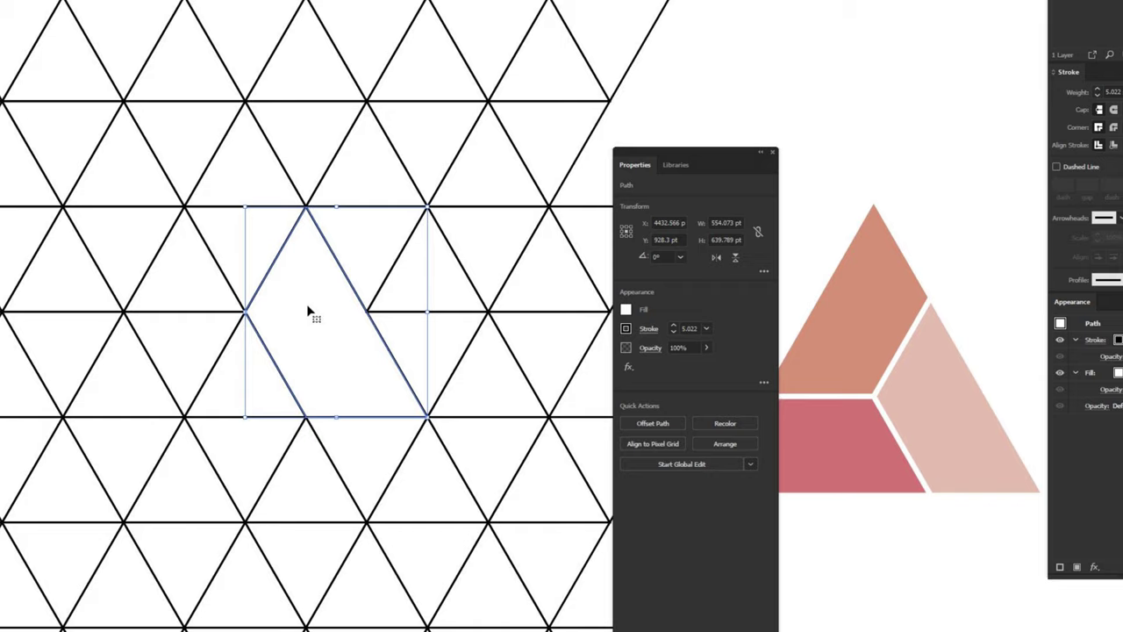
- Unite three side-by-side triangles directly left of the slanted trapezoid into a horizontal trapezoid, and shift the Properties panel slightly
{"action": "left_click", "coordinate": [221, 391]}
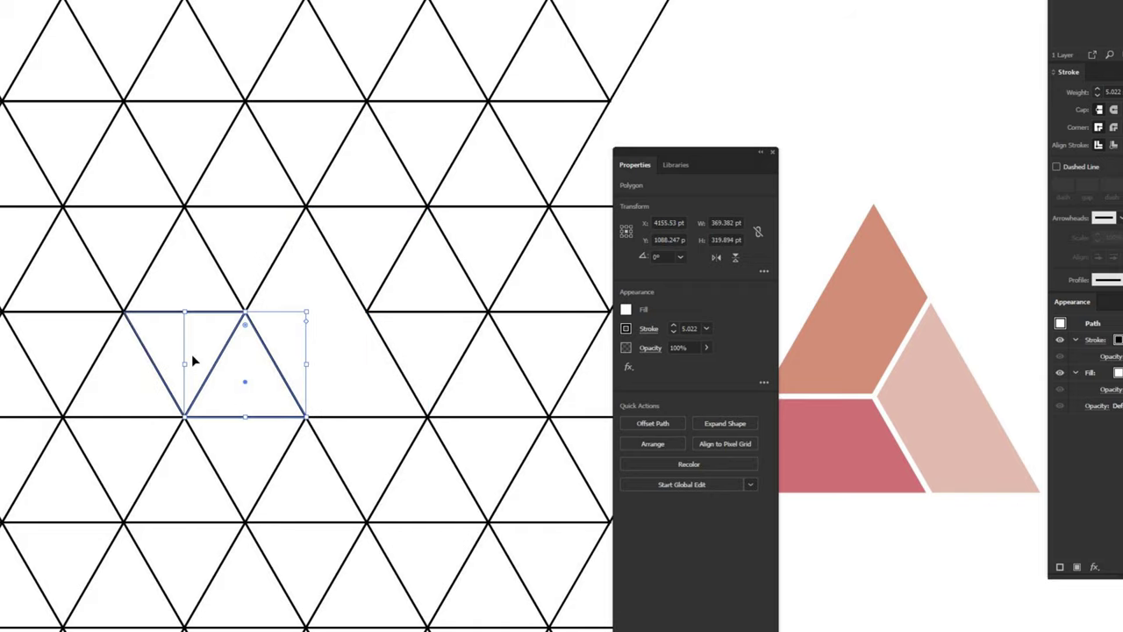
{"action": "left_click", "coordinate": [191, 356], "text": "shift"}
{"action": "left_click", "coordinate": [131, 389], "text": "shift"}
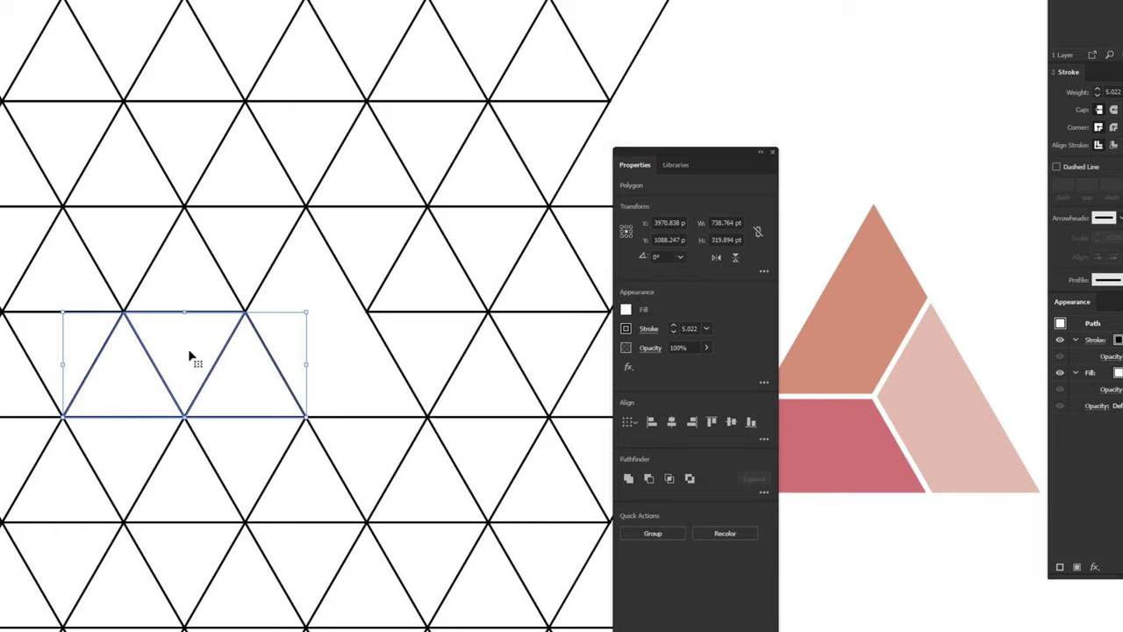
{"action": "left_click", "coordinate": [628, 479]}
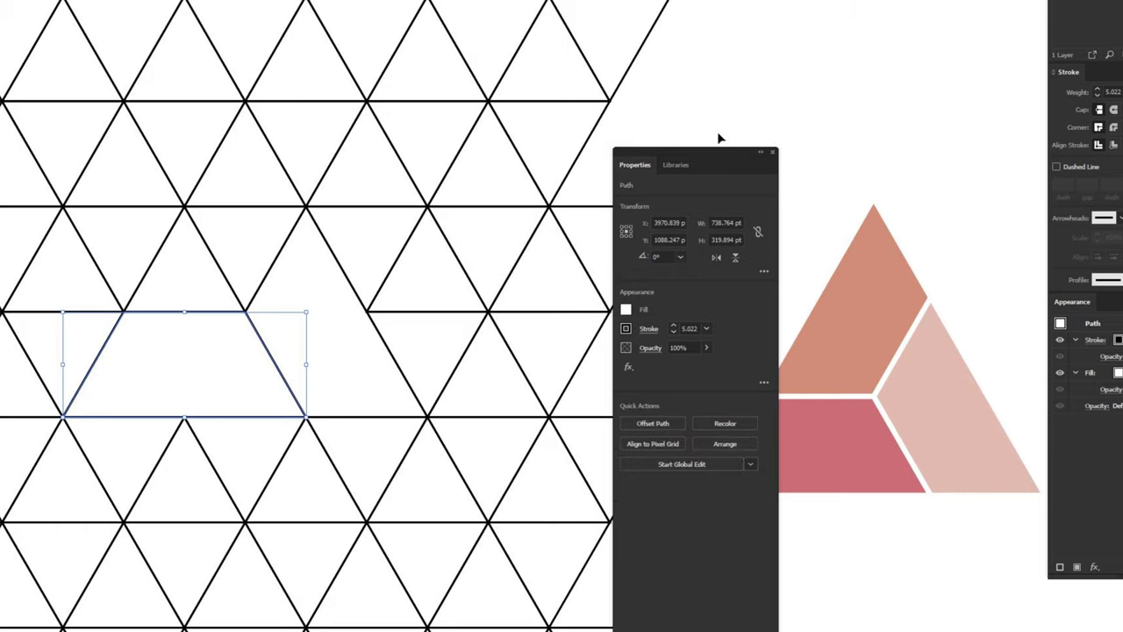
{"action": "left_click_drag", "start_coordinate": [708, 151], "coordinate": [681, 128]}
{"action": "left_click", "coordinate": [864, 57]}
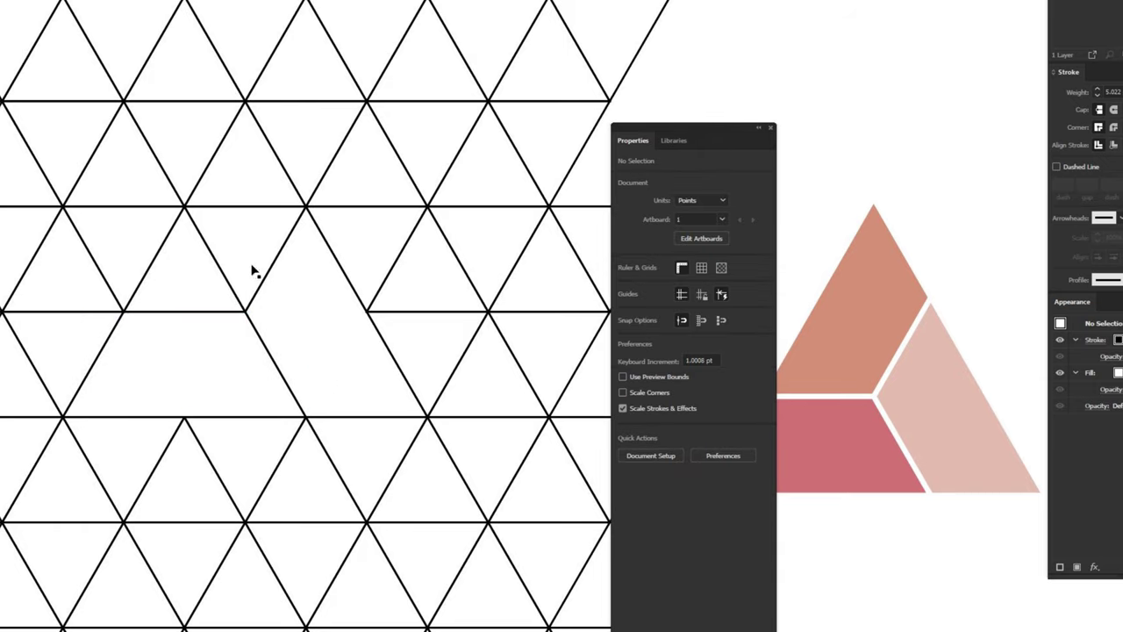
- Unite the two triangles above the horizontal trapezoid with the triangle over them into a third trapezoid, completing the large triangle
{"action": "left_click", "coordinate": [201, 295]}
{"action": "left_click", "coordinate": [265, 246], "text": "shift"}
{"action": "left_click", "coordinate": [255, 185], "text": "shift"}
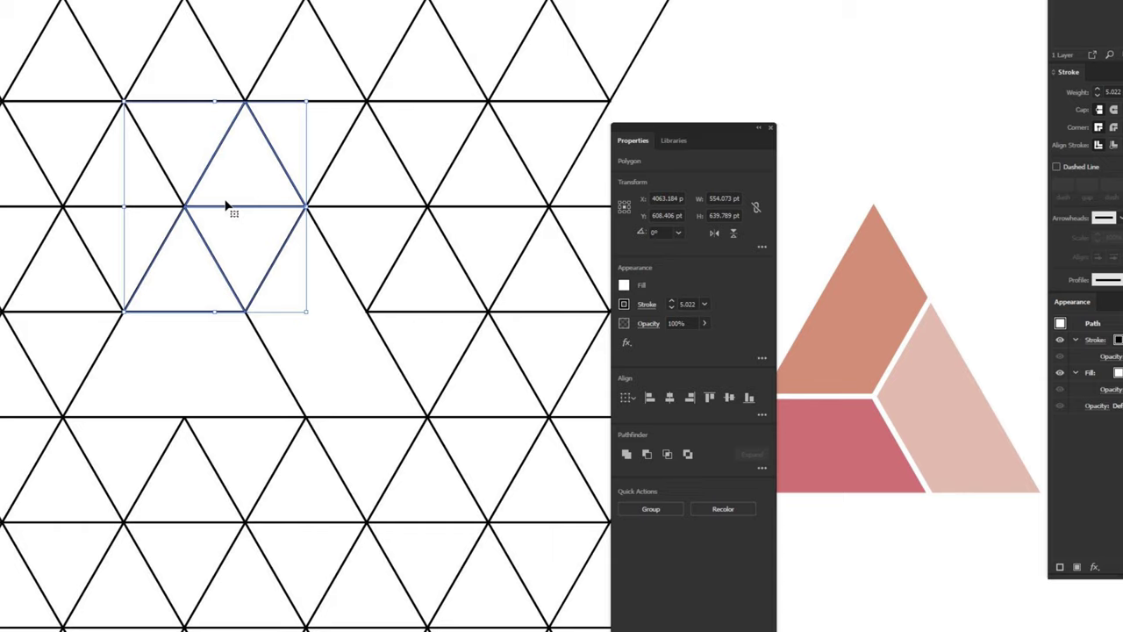
{"action": "left_click", "coordinate": [397, 222]}
{"action": "left_click", "coordinate": [208, 272]}
{"action": "left_click", "coordinate": [266, 231], "text": "shift"}
{"action": "left_click", "coordinate": [250, 182], "text": "shift"}
{"action": "left_click", "coordinate": [626, 454]}
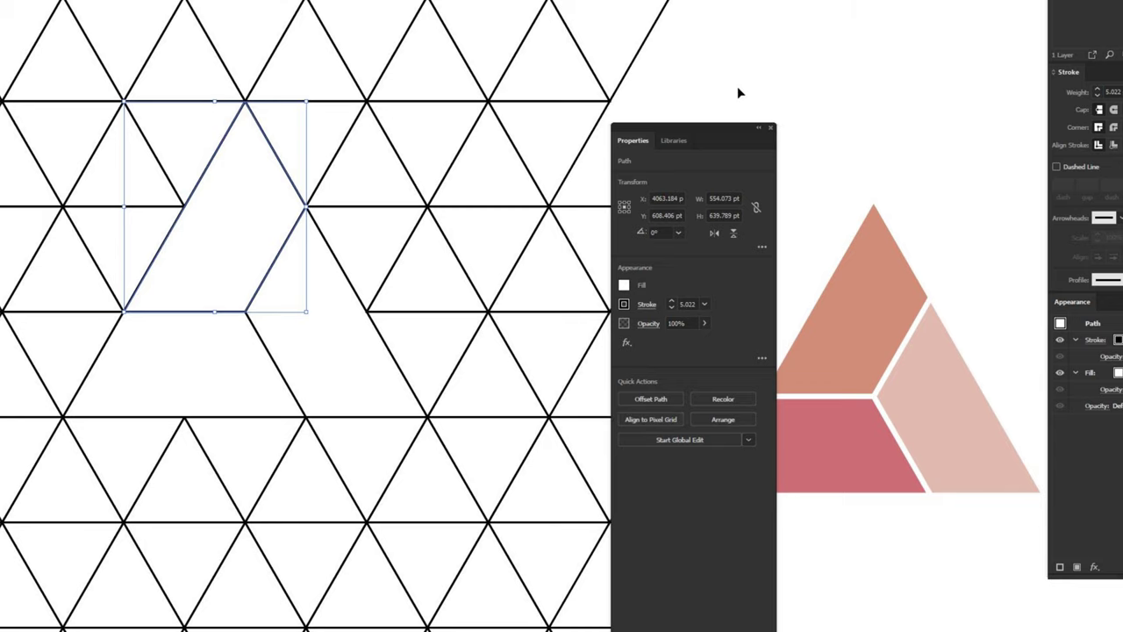
{"action": "left_click_drag", "start_coordinate": [333, 293], "coordinate": [211, 235]}
{"action": "left_click", "coordinate": [794, 28]}
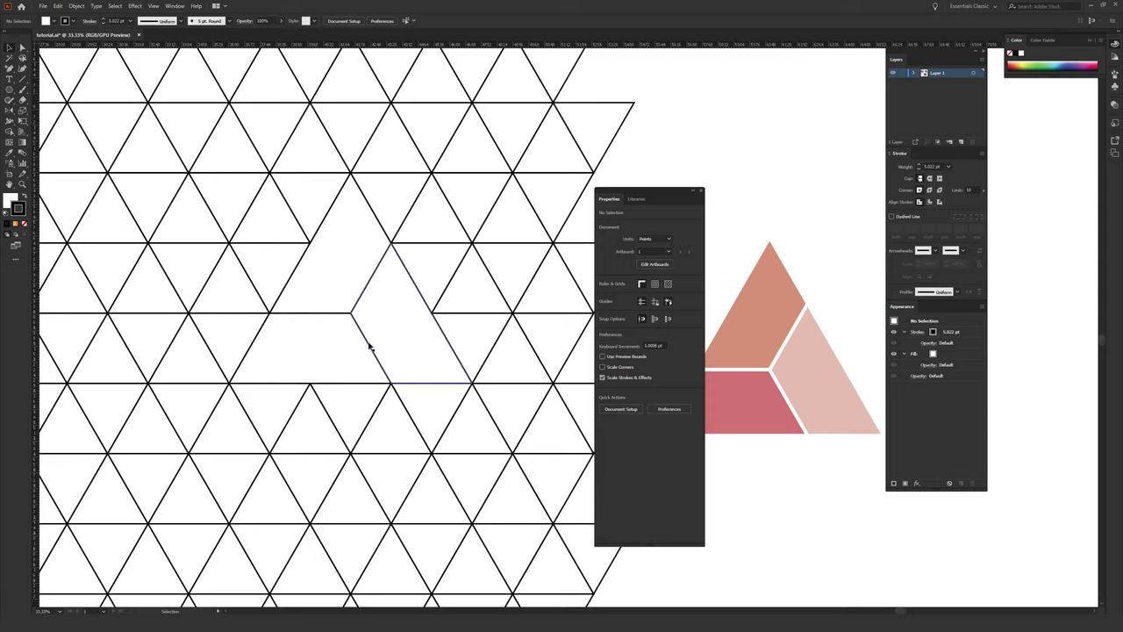
- Try uniting the three trapezoids into one large triangle, then undo the merge and deselect
{"action": "key", "text": "ctrl+z"}
{"action": "key", "text": "ctrl+z"}
{"action": "key", "text": "ctrl+z"}
{"action": "key", "text": "ctrl+z"}
{"action": "mouse_move", "coordinate": [405, 328]}
{"action": "left_mouse_down"}
{"action": "mouse_move", "coordinate": [306, 352]}
{"action": "mouse_move", "coordinate": [351, 278]}
{"action": "left_mouse_up"}
{"action": "left_click", "coordinate": [604, 407]}
{"action": "left_click", "coordinate": [693, 244]}
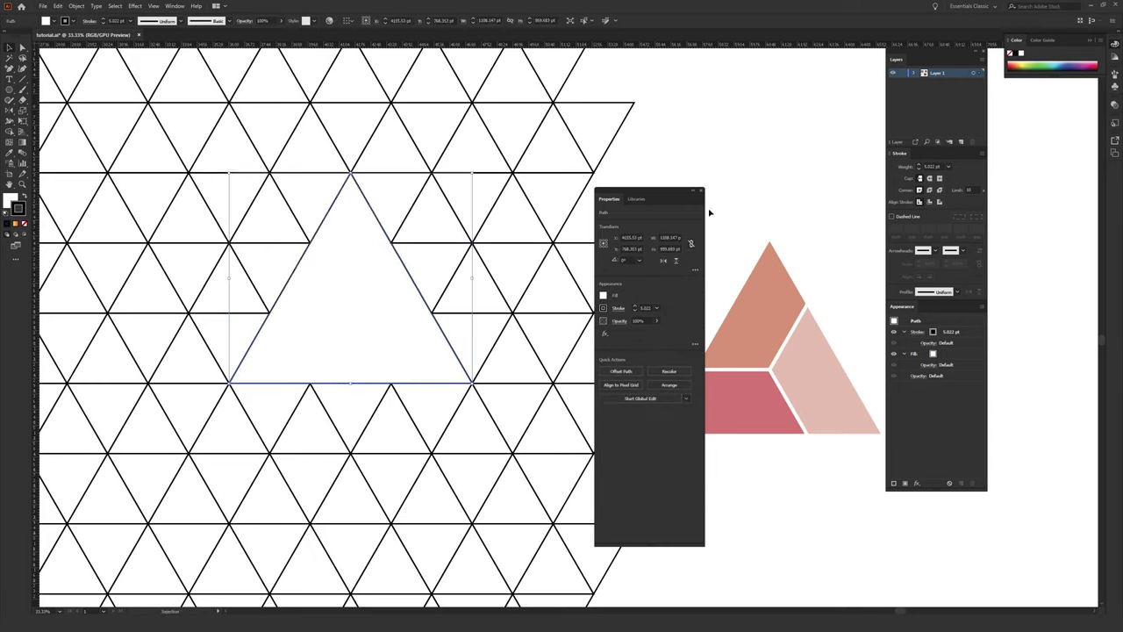
{"action": "left_click", "coordinate": [356, 333]}
{"action": "key", "text": "ctrl+z"}
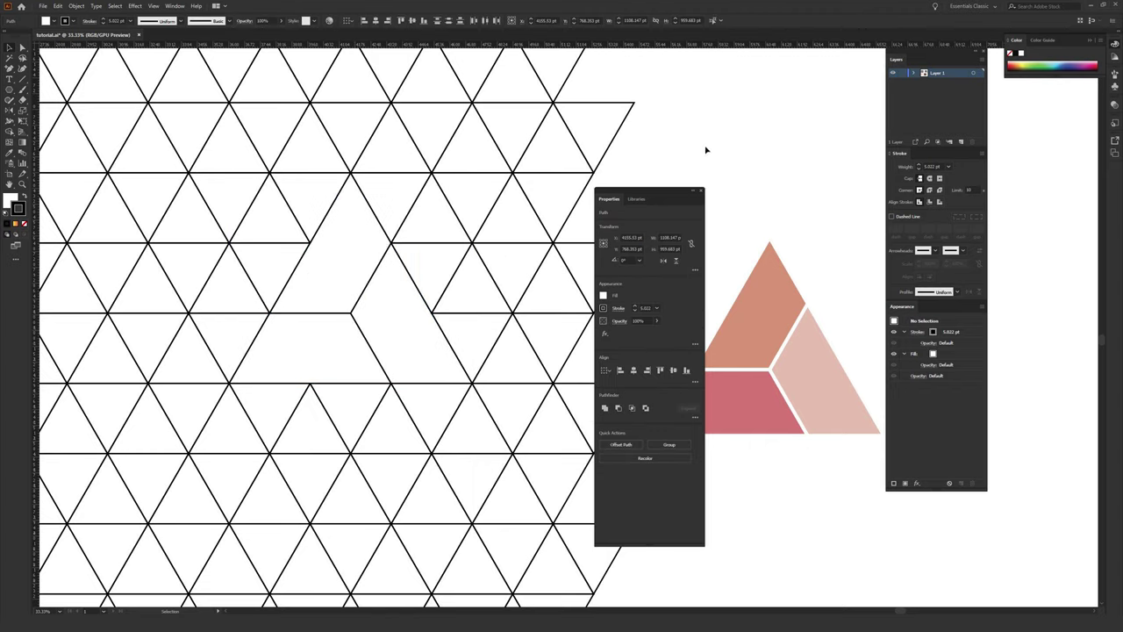
{"action": "left_click", "coordinate": [705, 150]}
- Examine close up the stroke corners where the triangle apexes meet the grid's upper edge
{"action": "left_click_drag", "start_coordinate": [345, 184], "coordinate": [504, 421]}
{"action": "scroll", "coordinate": [506, 428], "scroll_direction": "up", "scroll_amount": 3}
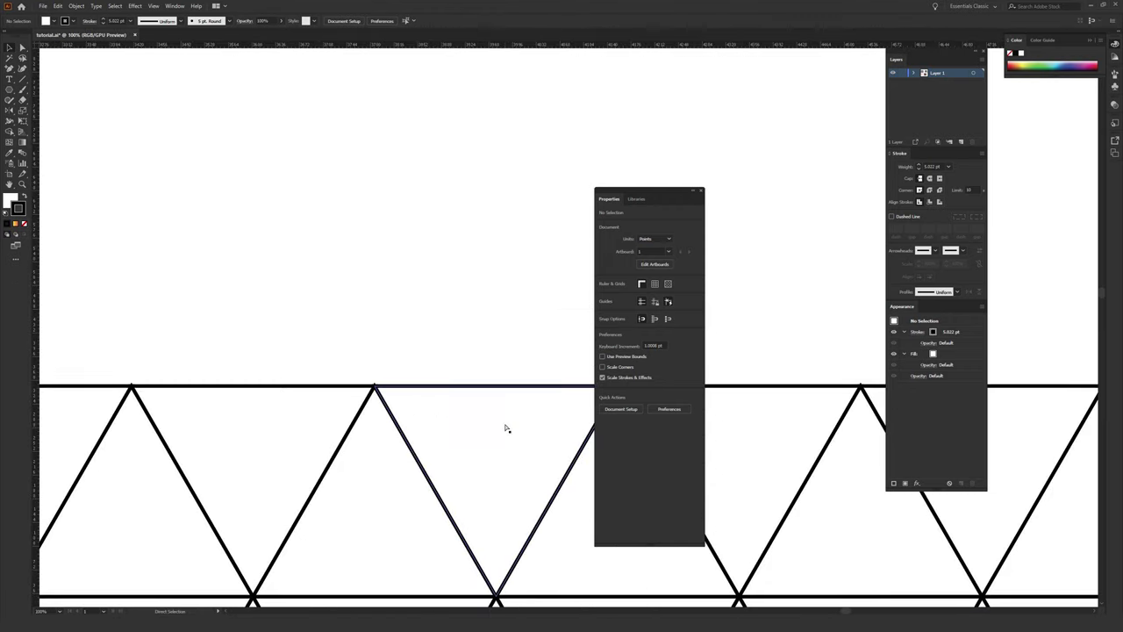
{"action": "scroll", "coordinate": [505, 428], "scroll_direction": "up", "scroll_amount": 2}
{"action": "left_click_drag", "start_coordinate": [438, 392], "coordinate": [498, 254]}
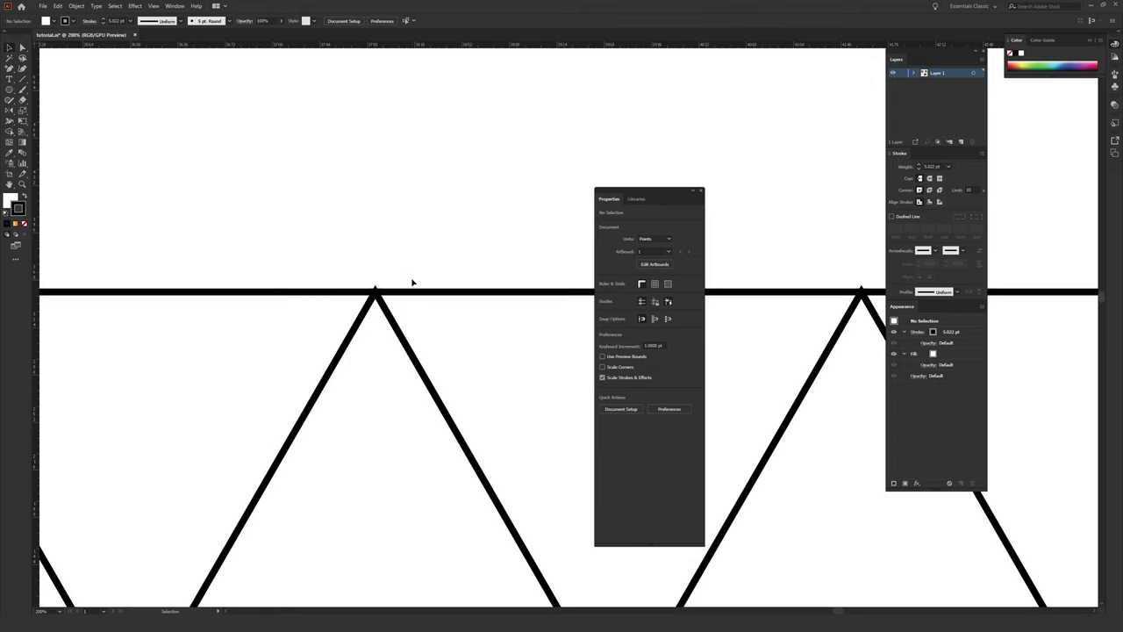
{"action": "scroll", "coordinate": [411, 283], "scroll_direction": "down", "scroll_amount": 7}
{"action": "left_click_drag", "start_coordinate": [422, 362], "coordinate": [251, 150]}
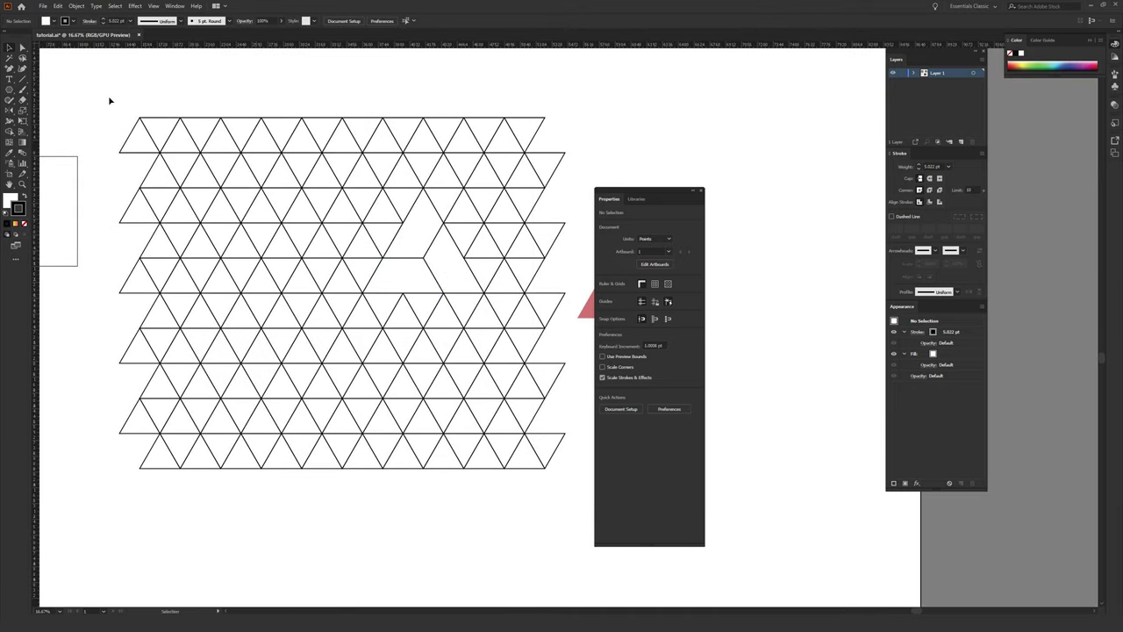
- Set the stroke corners of all shapes in the triangle grid to Round Join and inspect the upper edge's corners
{"action": "left_click_drag", "start_coordinate": [103, 95], "coordinate": [568, 488]}
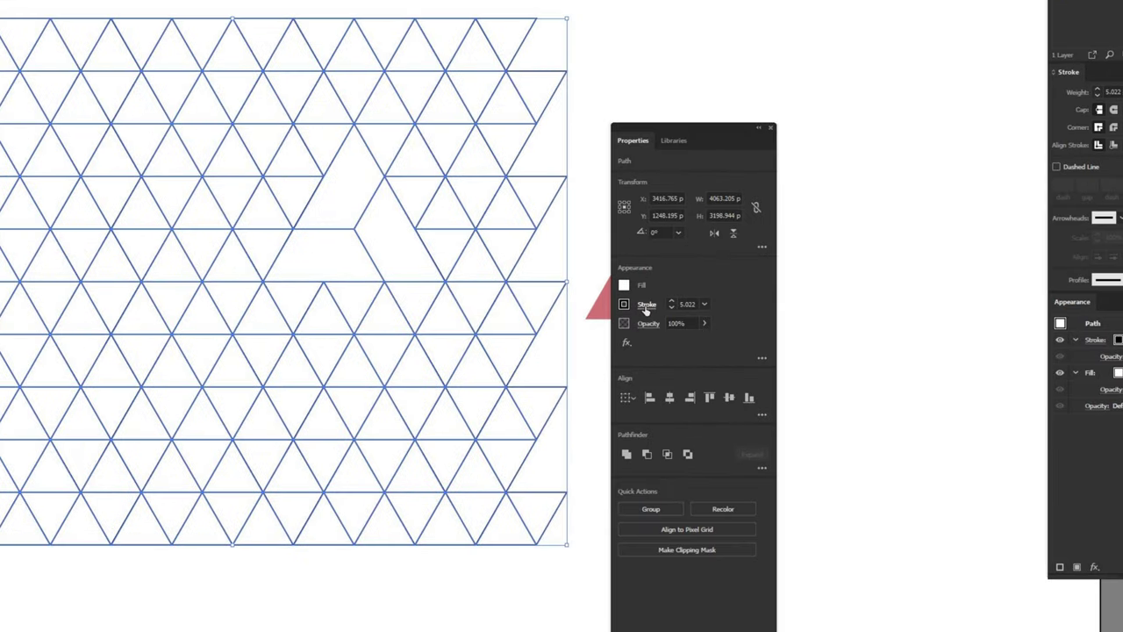
{"action": "left_click", "coordinate": [646, 304]}
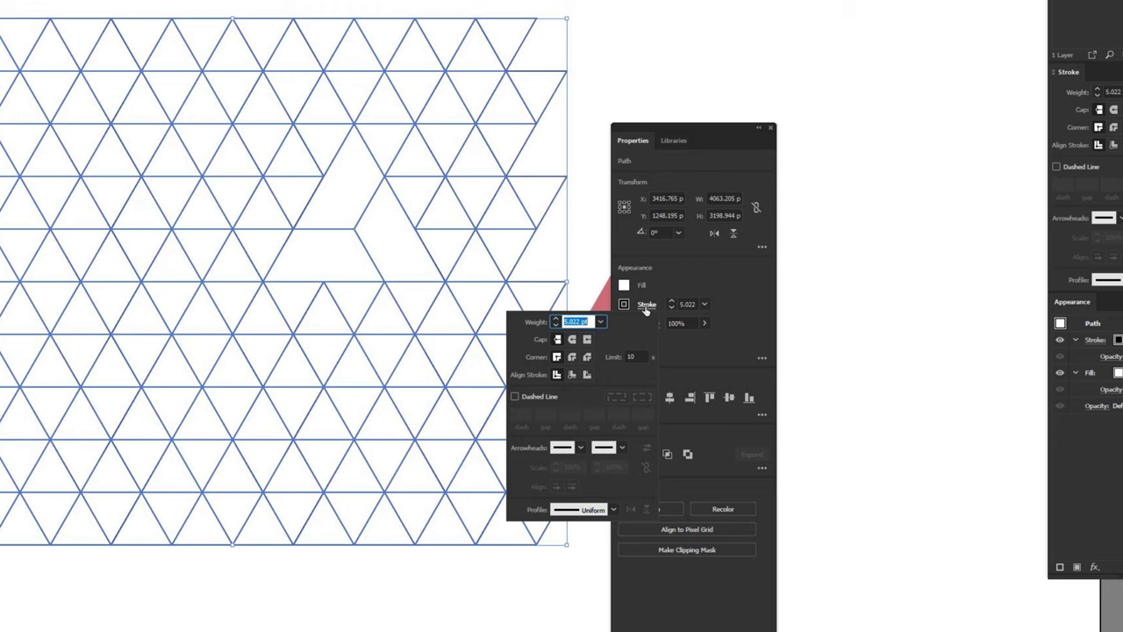
{"action": "left_click", "coordinate": [576, 360]}
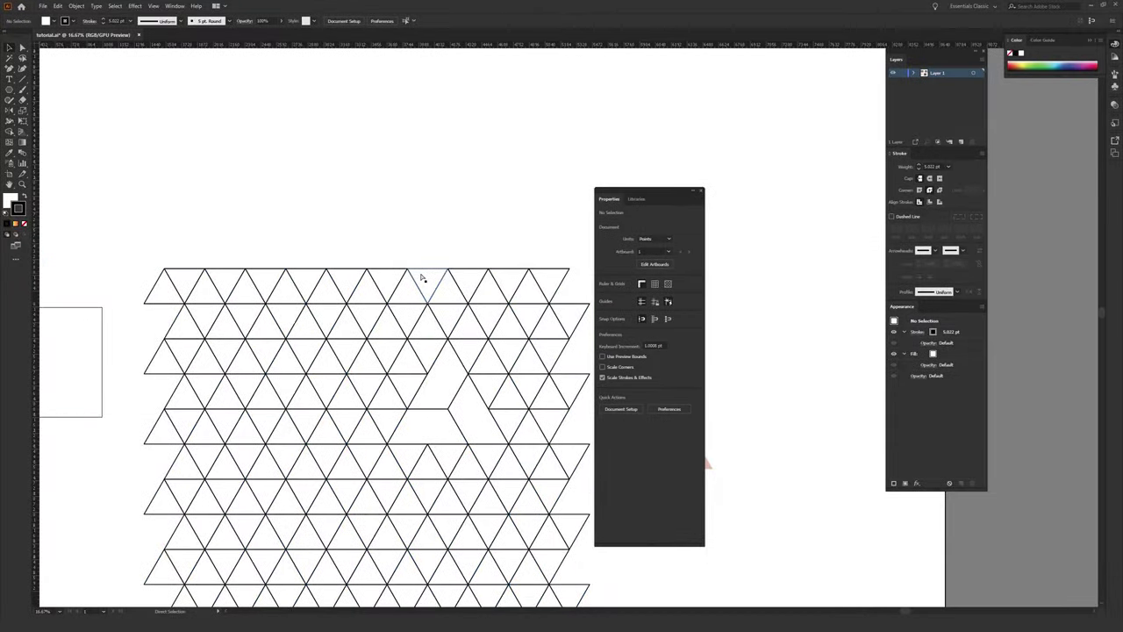
{"action": "scroll", "coordinate": [392, 274], "scroll_direction": "up", "scroll_amount": 10}
{"action": "scroll", "coordinate": [504, 511], "scroll_direction": "up", "scroll_amount": 5}
{"action": "scroll", "coordinate": [399, 221], "scroll_direction": "left", "scroll_amount": 5}
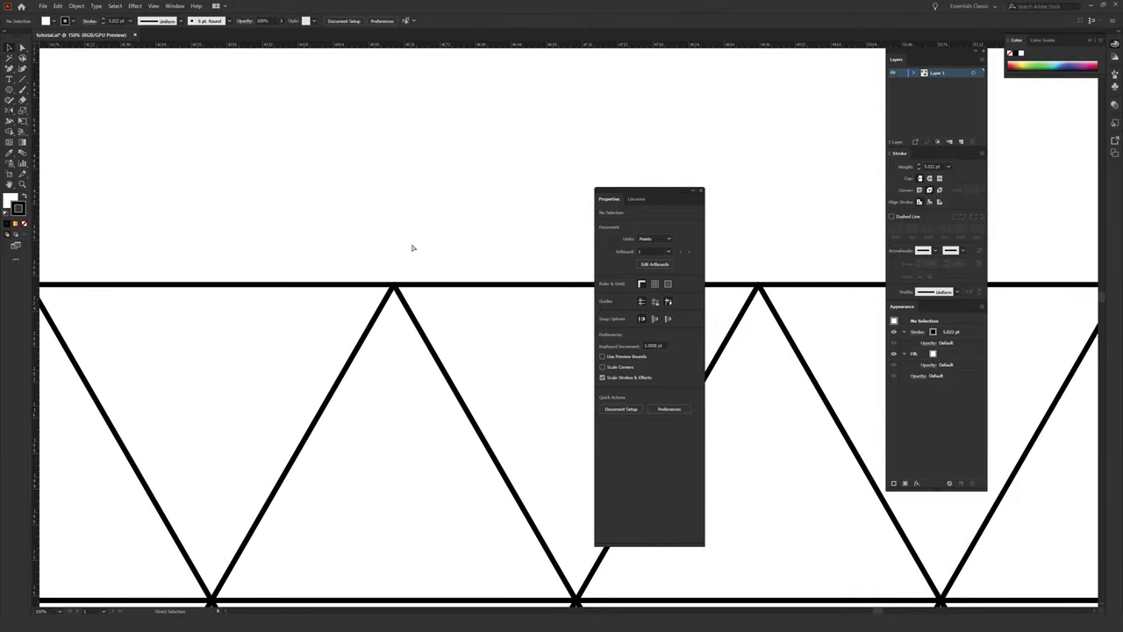
{"action": "scroll", "coordinate": [410, 247], "scroll_direction": "down", "scroll_amount": 8}
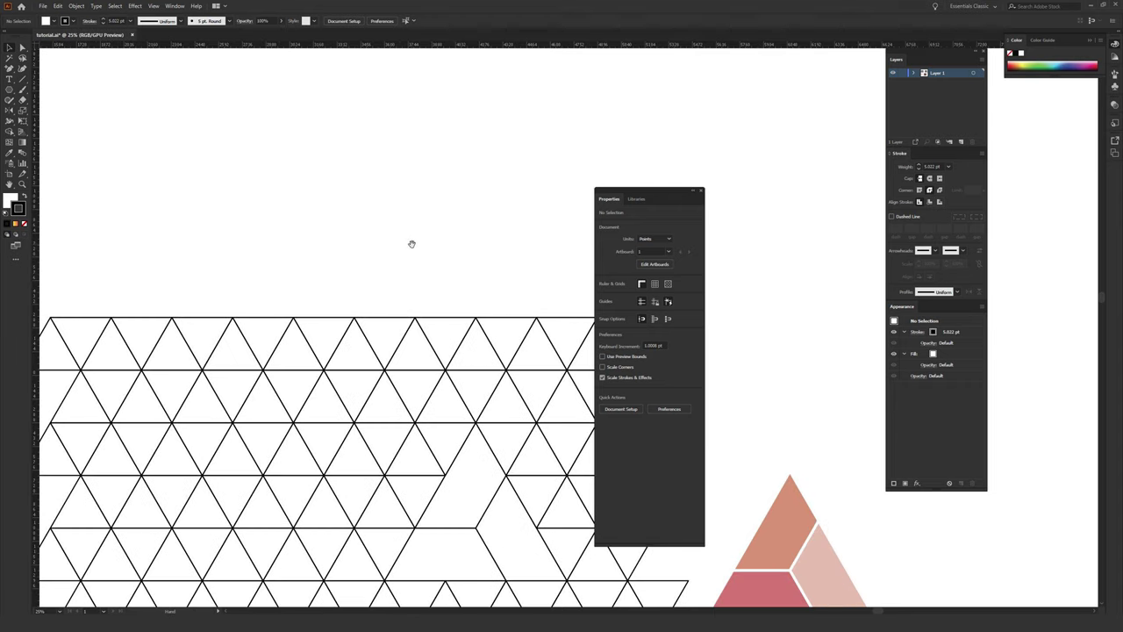
- Copy the fill and stroke of the sample triangle's dark pink trapezoid onto the whole grid with the Eyedropper, then deselect
{"action": "left_click_drag", "start_coordinate": [413, 466], "coordinate": [307, 239]}
{"action": "left_click_drag", "start_coordinate": [382, 294], "coordinate": [330, 298]}
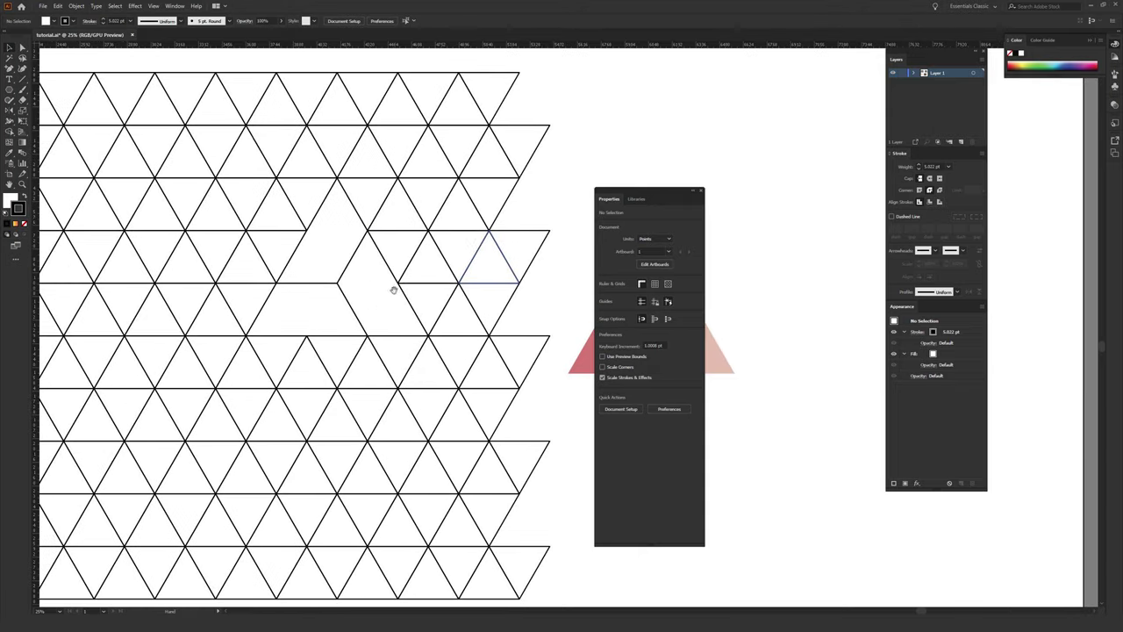
{"action": "key", "text": "a"}
{"action": "key", "text": "ctrl+minus"}
{"action": "left_click_drag", "start_coordinate": [401, 293], "coordinate": [208, 268]}
{"action": "key", "text": "v"}
{"action": "left_click", "coordinate": [208, 267]}
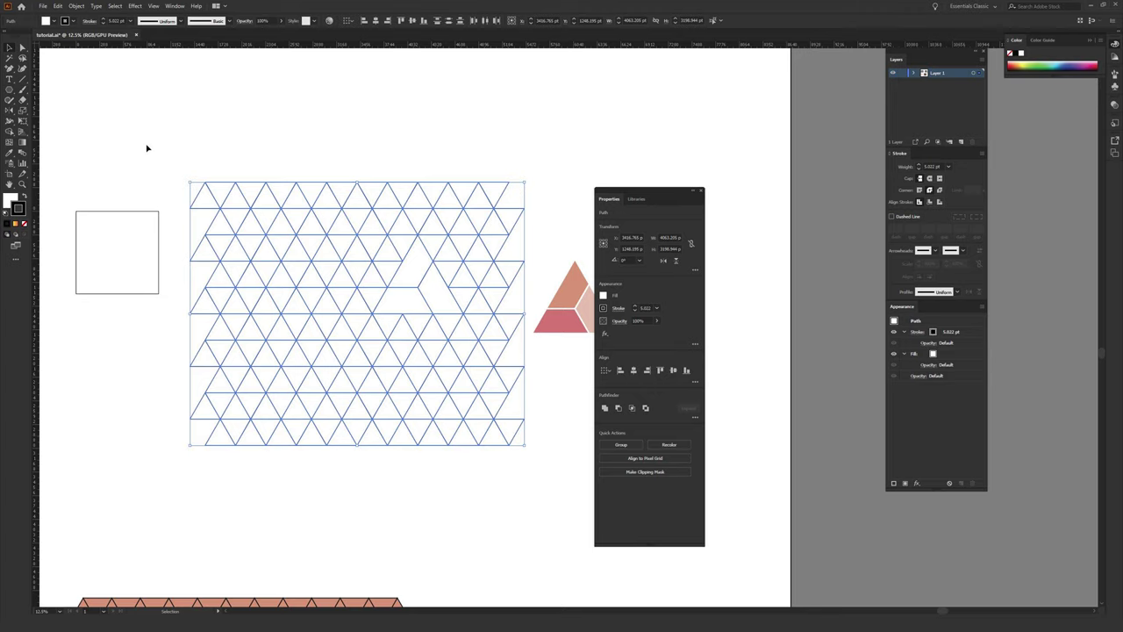
{"action": "key", "text": "i"}
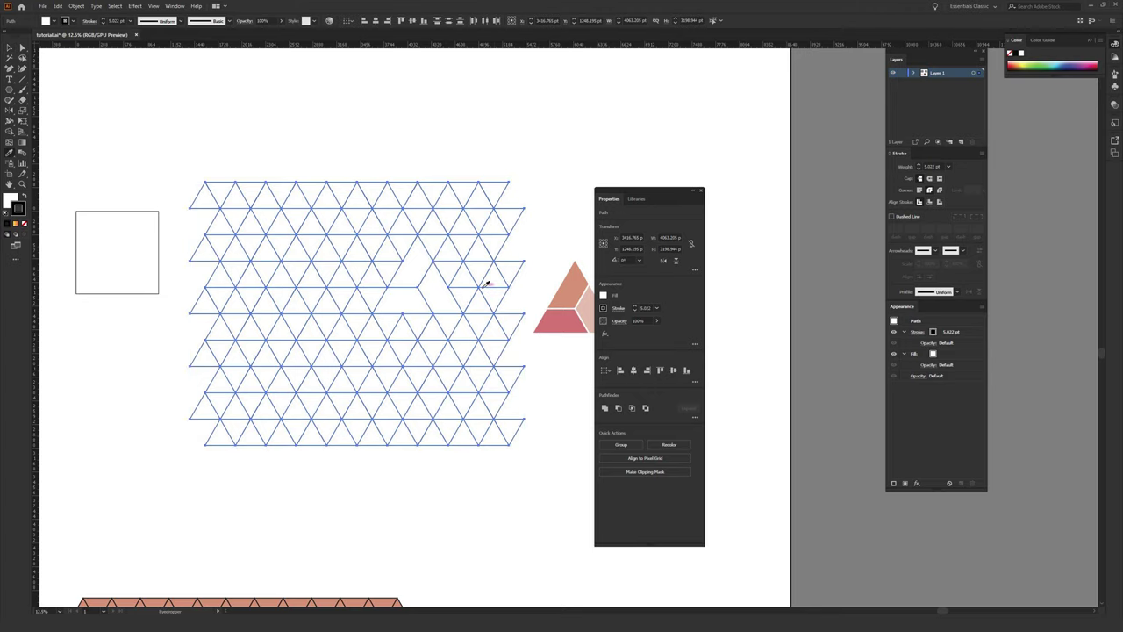
{"action": "left_click", "coordinate": [565, 319]}
{"action": "key", "text": "v"}
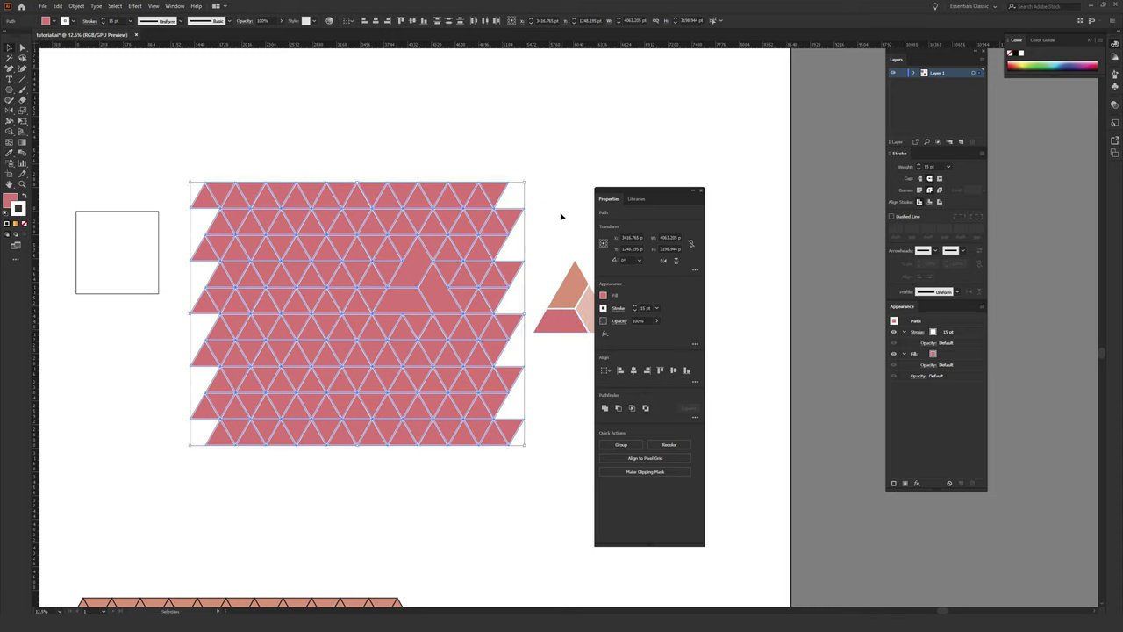
{"action": "left_click", "coordinate": [560, 216]}
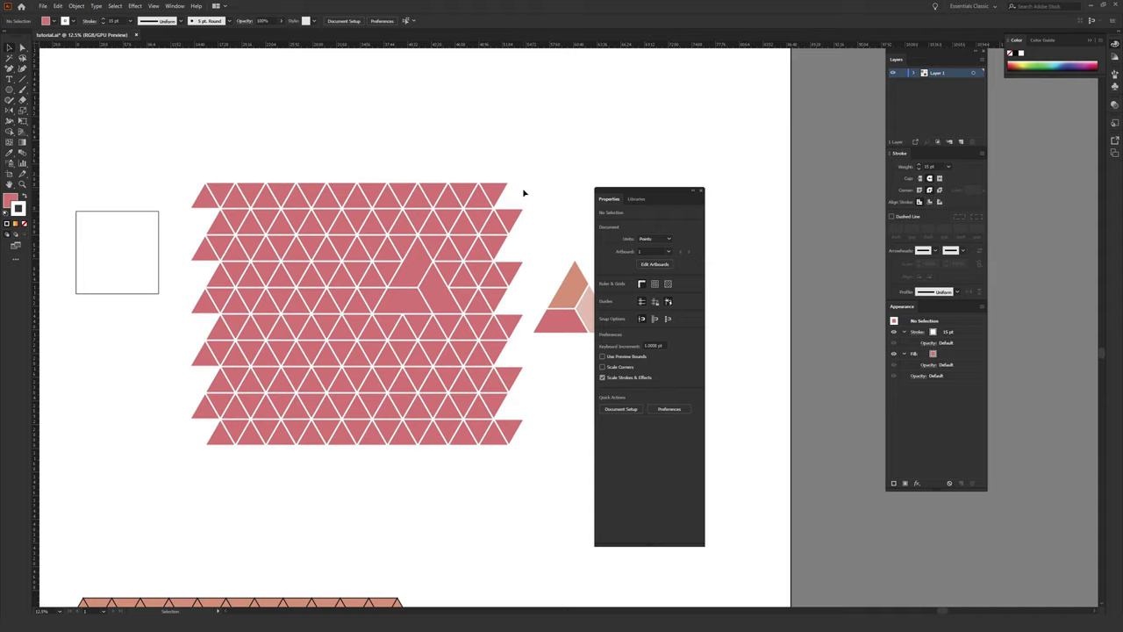
- Unite the three side-by-side triangles at the upper left of the large triangle into an inverted horizontal trapezoid
{"action": "key", "text": "ctrl+equal"}
{"action": "key", "text": "ctrl+equal"}
{"action": "key", "text": "ctrl+equal"}
{"action": "left_click_drag", "start_coordinate": [521, 181], "coordinate": [325, 343]}
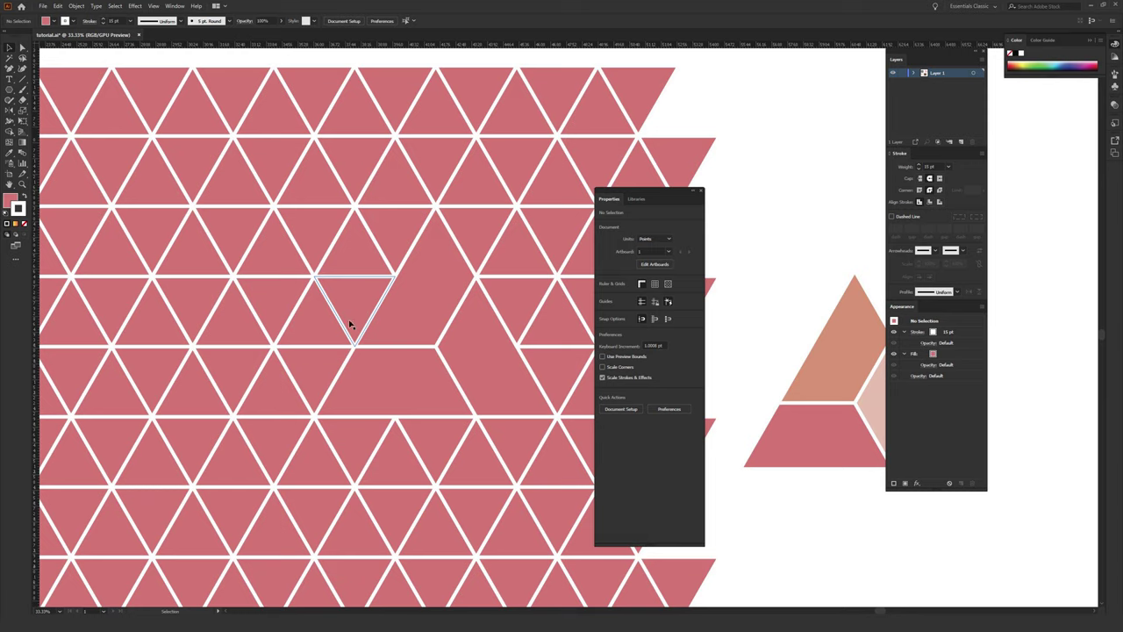
{"action": "left_click", "coordinate": [395, 237]}
{"action": "left_click", "coordinate": [356, 253], "text": "shift"}
{"action": "left_click", "coordinate": [317, 232], "text": "shift"}
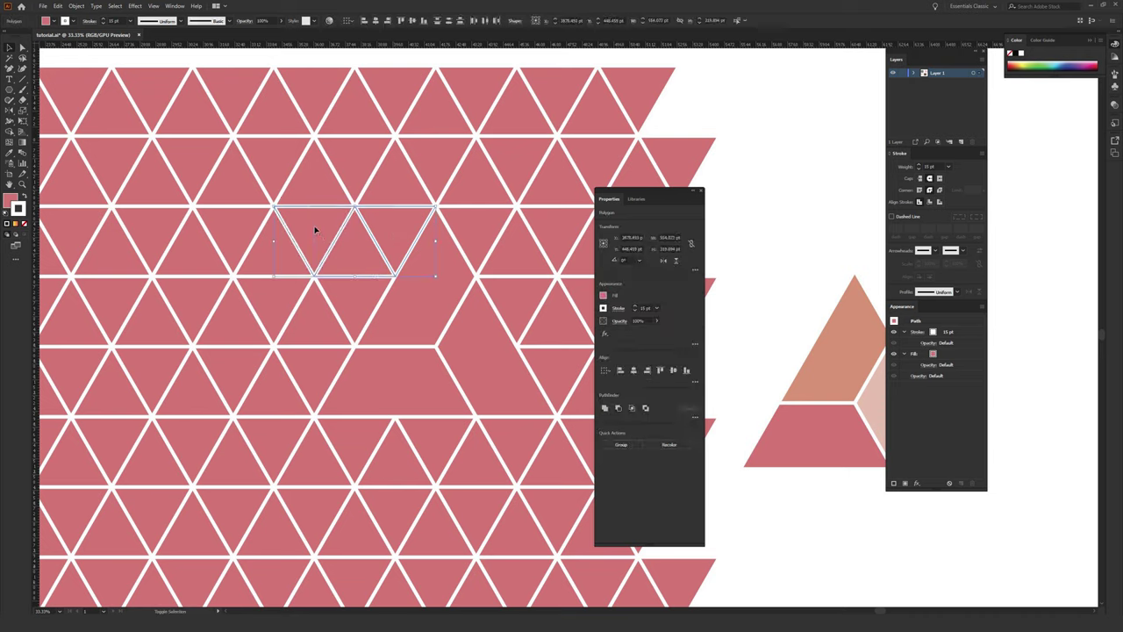
{"action": "left_click", "coordinate": [604, 407]}
{"action": "left_click", "coordinate": [287, 253], "text": "shift"}
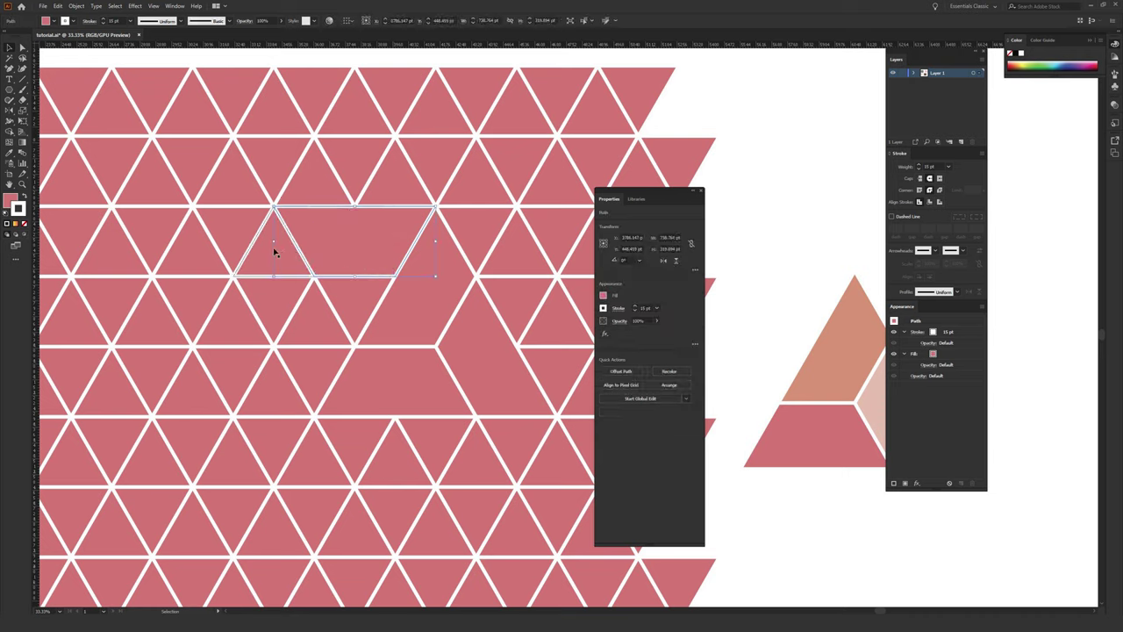
- Unite the two triangles below the inverted trapezoid with the one beneath them into a slanted trapezoid along the large triangle's left side
{"action": "left_click", "coordinate": [342, 312]}
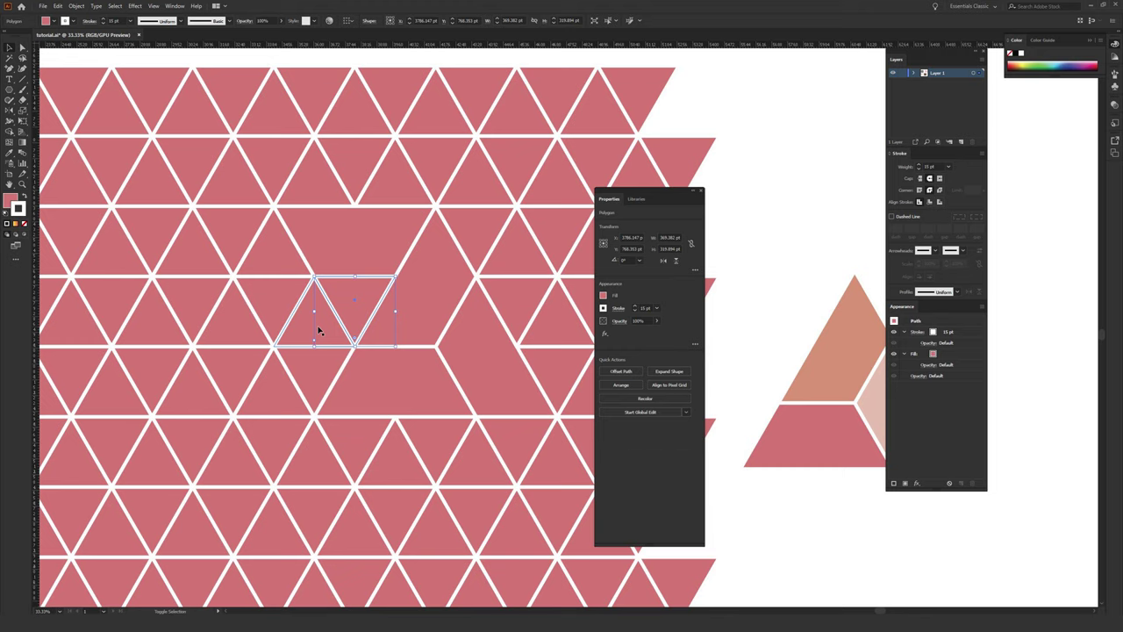
{"action": "left_click", "coordinate": [319, 325], "text": "shift"}
{"action": "left_click", "coordinate": [311, 373], "text": "shift"}
{"action": "left_click", "coordinate": [604, 408]}
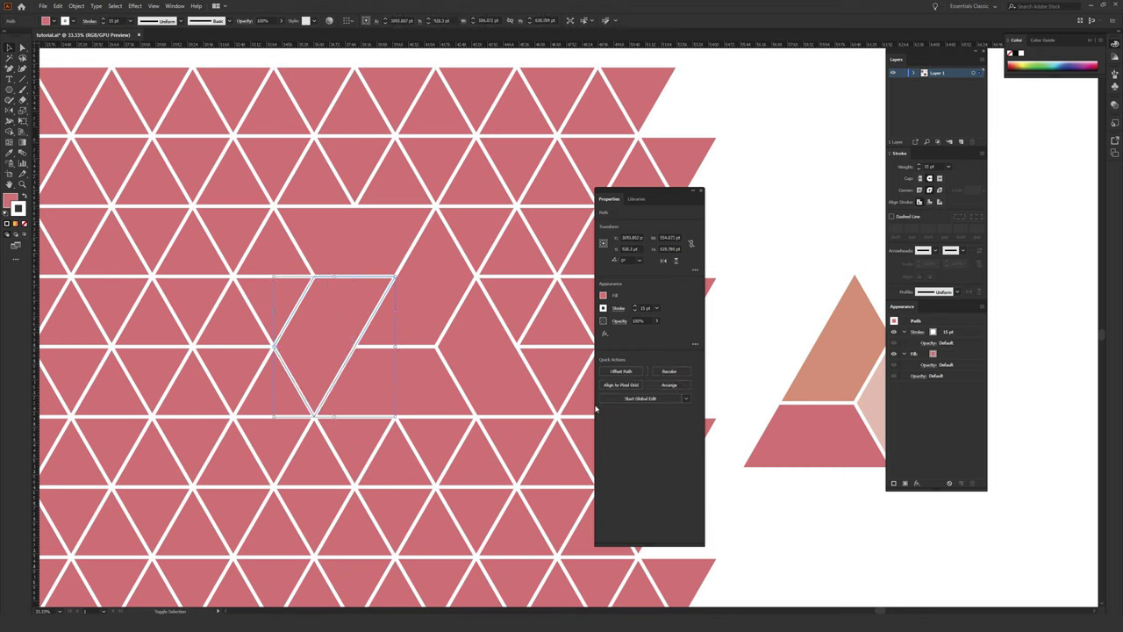
- Unite the three triangles left of the inverted and slanted trapezoids into another slanted trapezoid, then deselect
{"action": "left_click", "coordinate": [274, 258]}
{"action": "left_click", "coordinate": [271, 304], "text": "shift"}
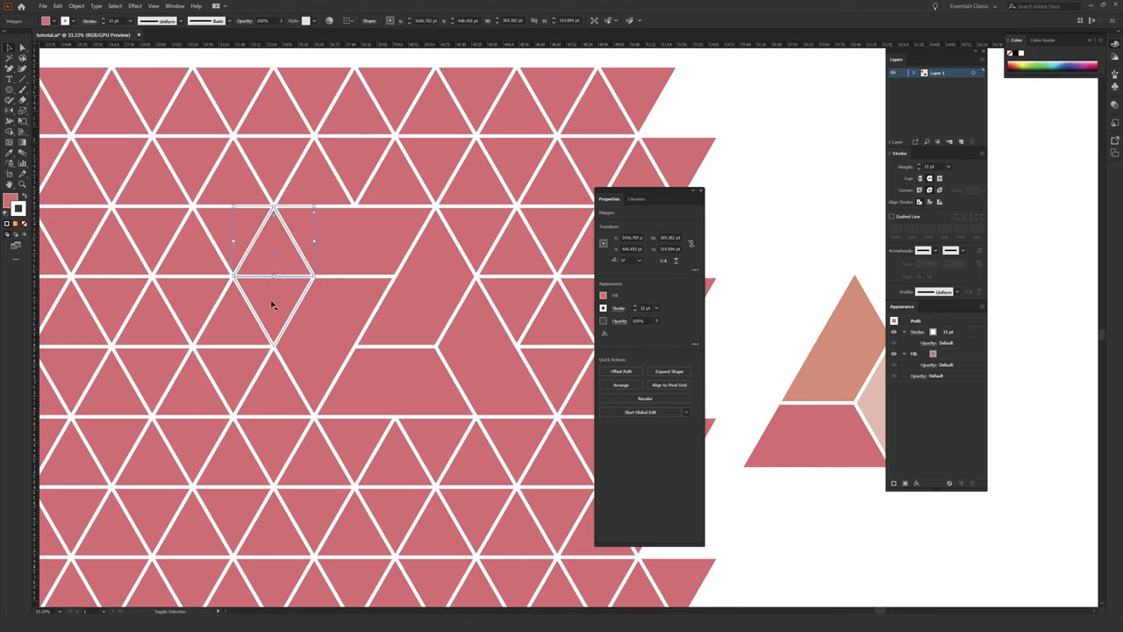
{"action": "left_click", "coordinate": [223, 323], "text": "shift"}
{"action": "left_click", "coordinate": [605, 408]}
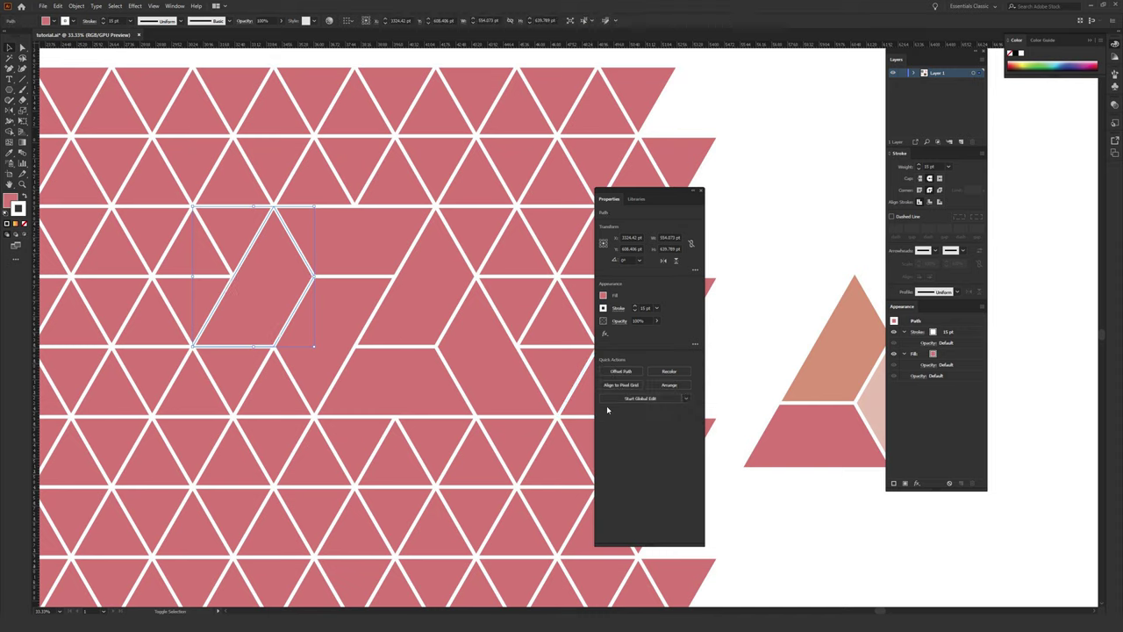
{"action": "left_click", "coordinate": [792, 226]}
- Unite three side-by-side triangles under the right part of the large triangle's base into an inverted horizontal trapezoid
{"action": "left_click_drag", "start_coordinate": [443, 353], "coordinate": [381, 233]}
{"action": "left_click", "coordinate": [472, 308]}
{"action": "left_click", "coordinate": [418, 326], "text": "shift"}
{"action": "left_click", "coordinate": [389, 306], "text": "shift"}
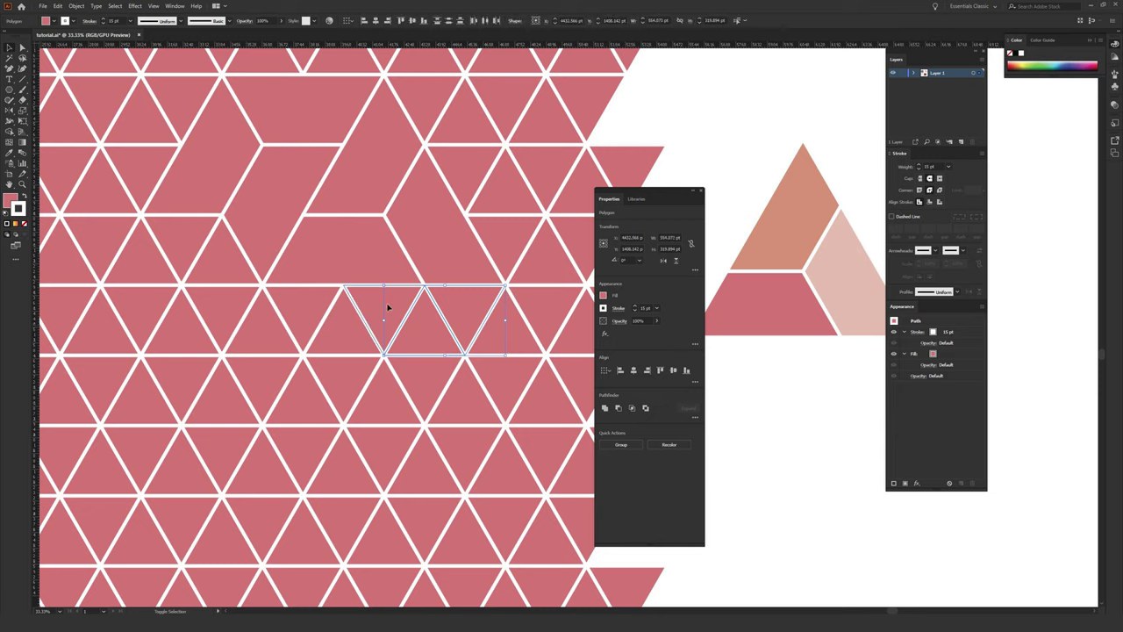
{"action": "left_click", "coordinate": [605, 409]}
- Unite the three stacked triangles left of the new inverted trapezoid into a slanted trapezoid
{"action": "left_click", "coordinate": [298, 307]}
{"action": "left_click", "coordinate": [340, 338], "text": "shift"}
{"action": "left_click", "coordinate": [348, 383], "text": "shift"}
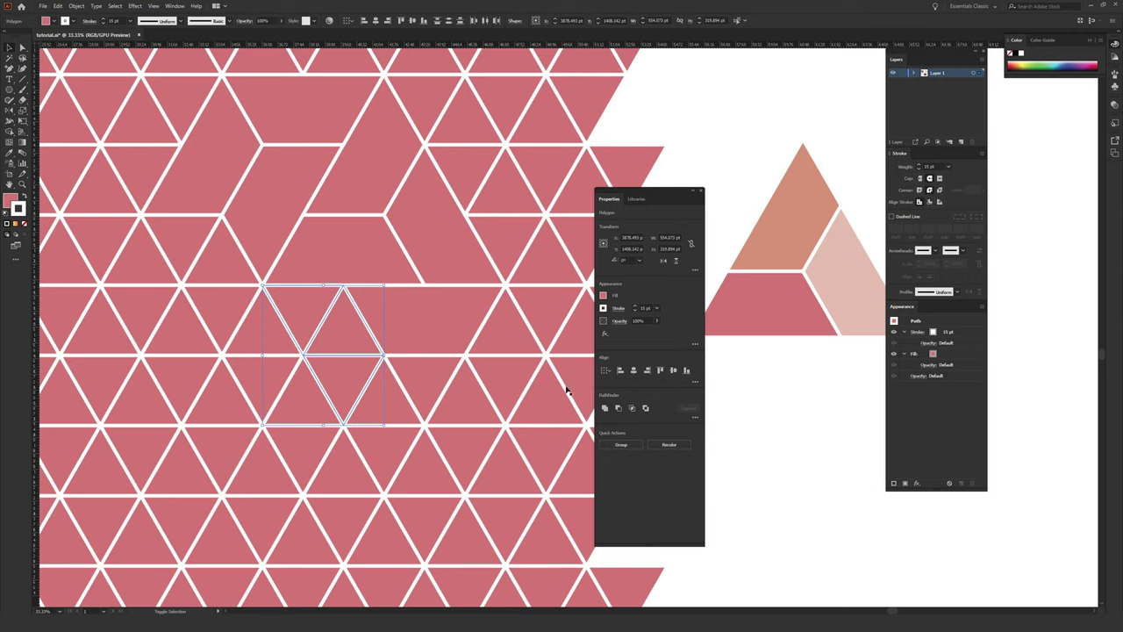
{"action": "left_click", "coordinate": [605, 410]}
- Unite the three triangles below the inverted trapezoid into a third tile, completing the inverted large triangle, then deselect
{"action": "left_click", "coordinate": [433, 376]}
{"action": "left_click", "coordinate": [393, 403], "text": "shift"}
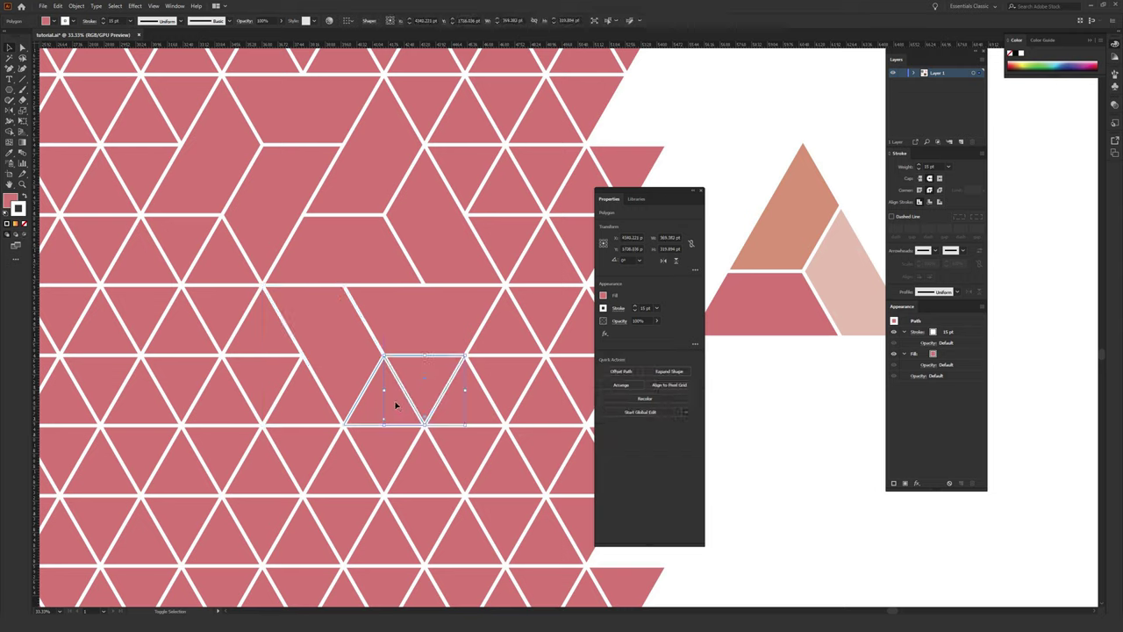
{"action": "left_click", "coordinate": [391, 446], "text": "shift"}
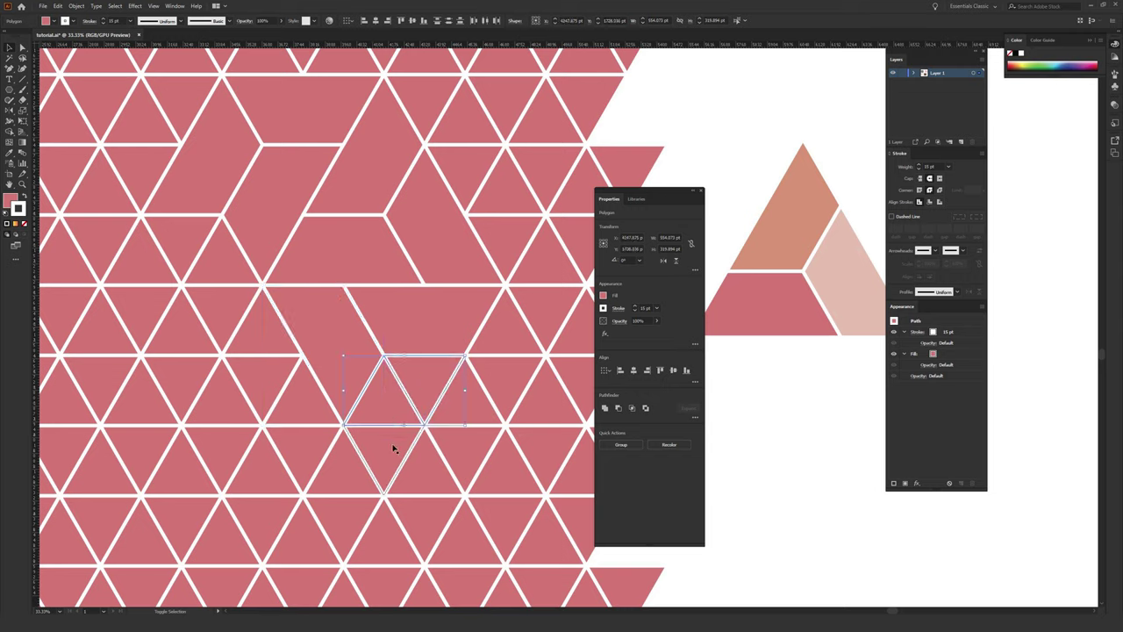
{"action": "left_click", "coordinate": [604, 409]}
{"action": "left_click", "coordinate": [762, 415]}
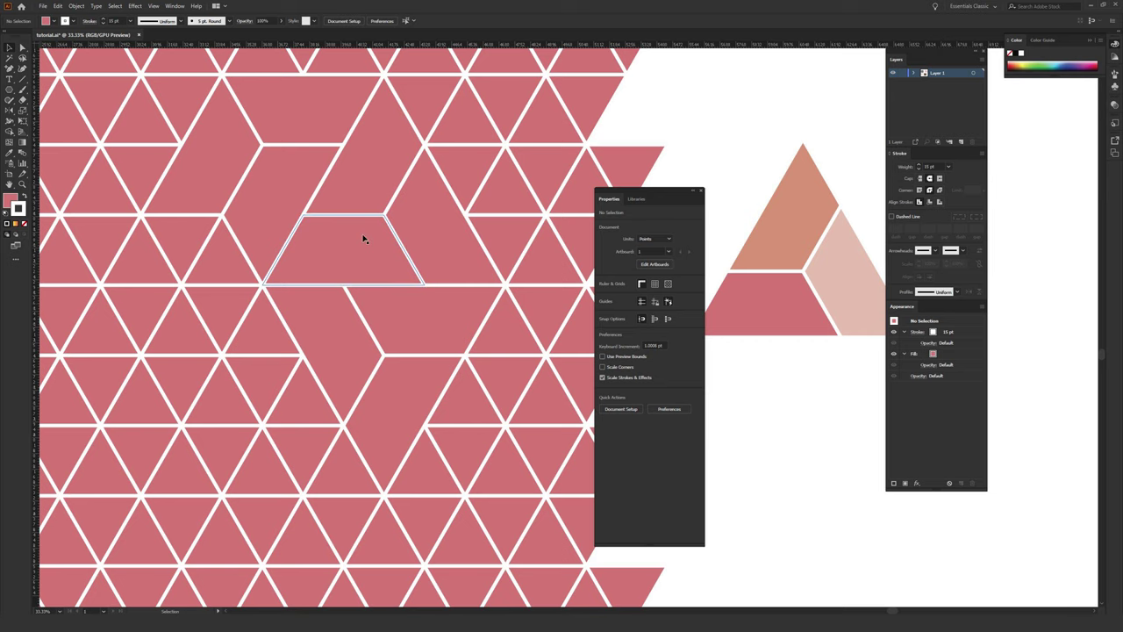
- Examine the grid as a whole and compare it with the finished three-colour trapezoid pattern below it
{"action": "key", "text": "ctrl+minus"}
{"action": "key", "text": "ctrl+minus"}
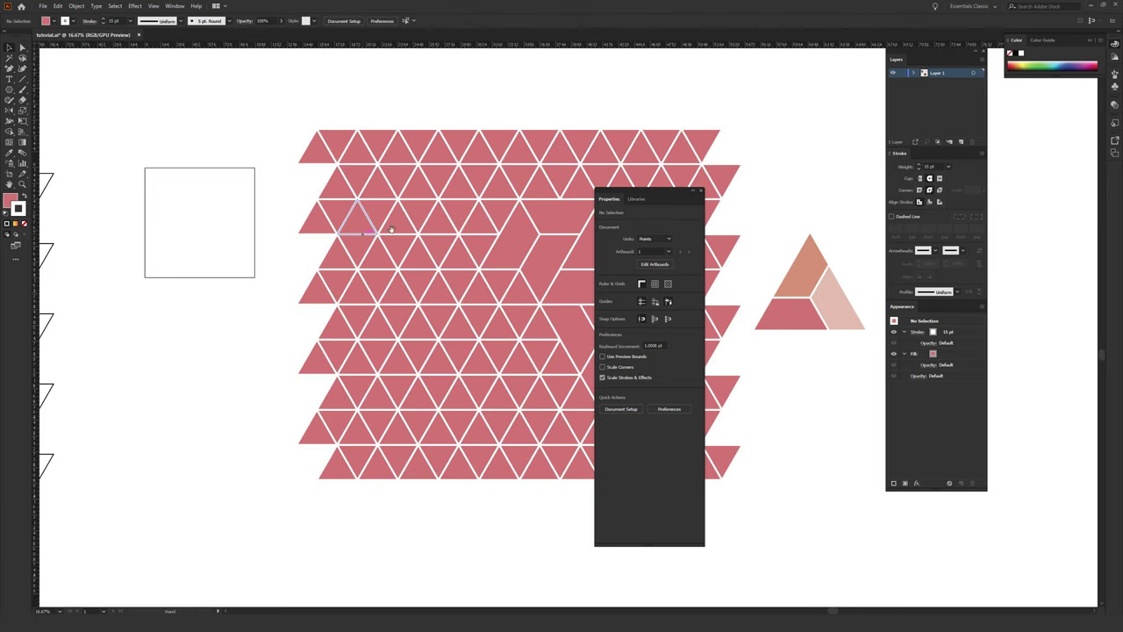
{"action": "left_click_drag", "start_coordinate": [364, 236], "coordinate": [275, 239]}
{"action": "key", "text": "ctrl+plus"}
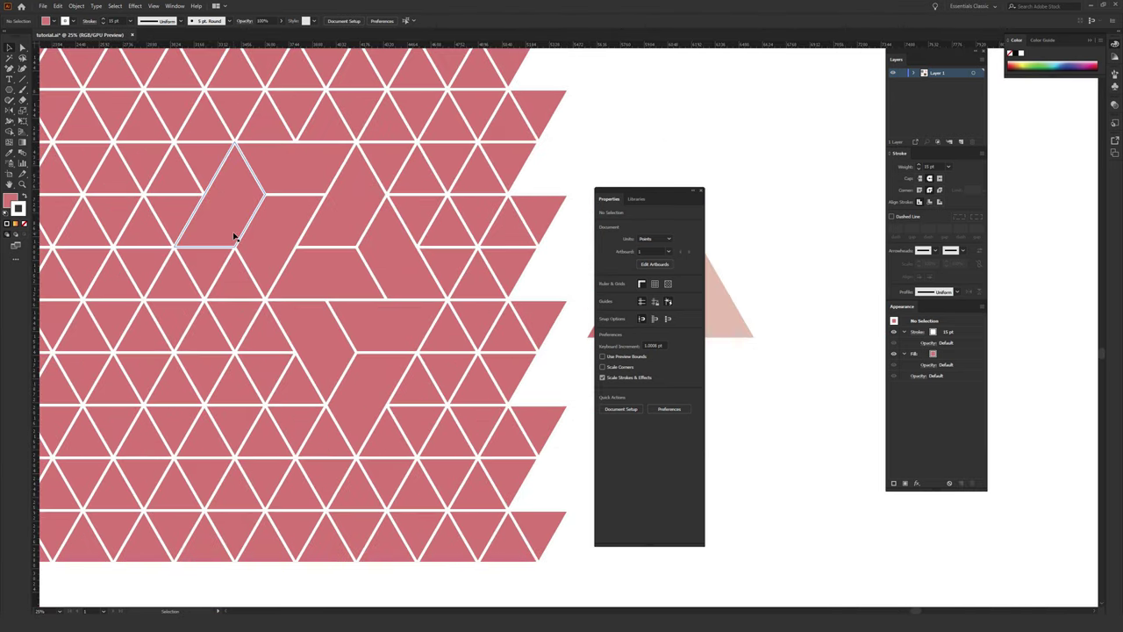
{"action": "left_click_drag", "start_coordinate": [295, 227], "coordinate": [207, 226]}
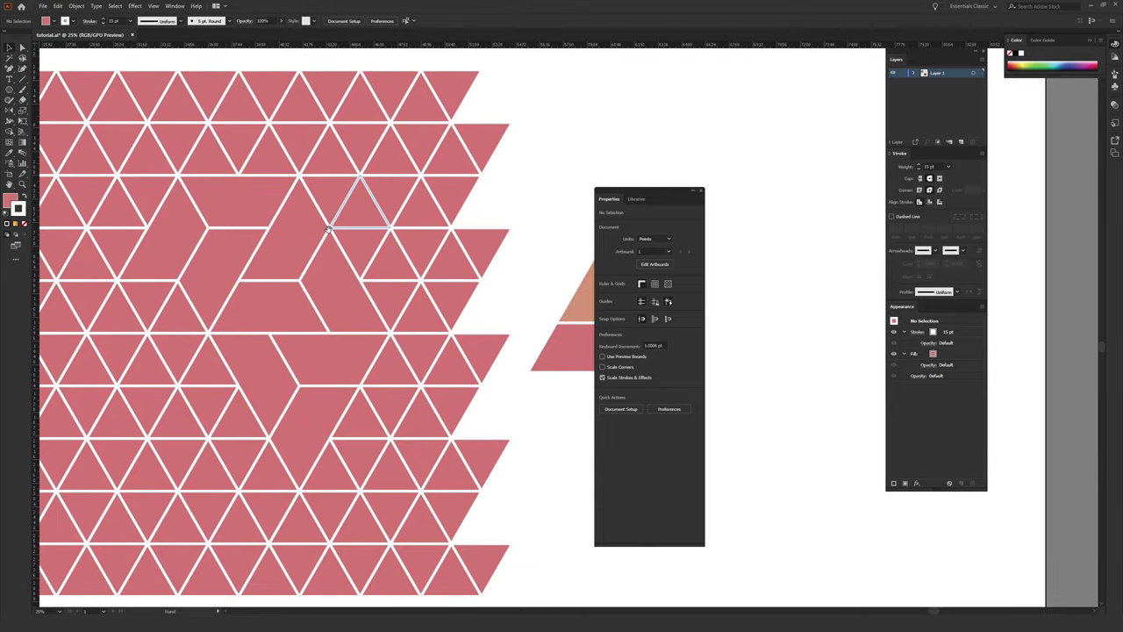
{"action": "left_click_drag", "start_coordinate": [303, 403], "coordinate": [203, 434]}
{"action": "scroll", "coordinate": [371, 329], "scroll_direction": "down", "scroll_amount": 5}
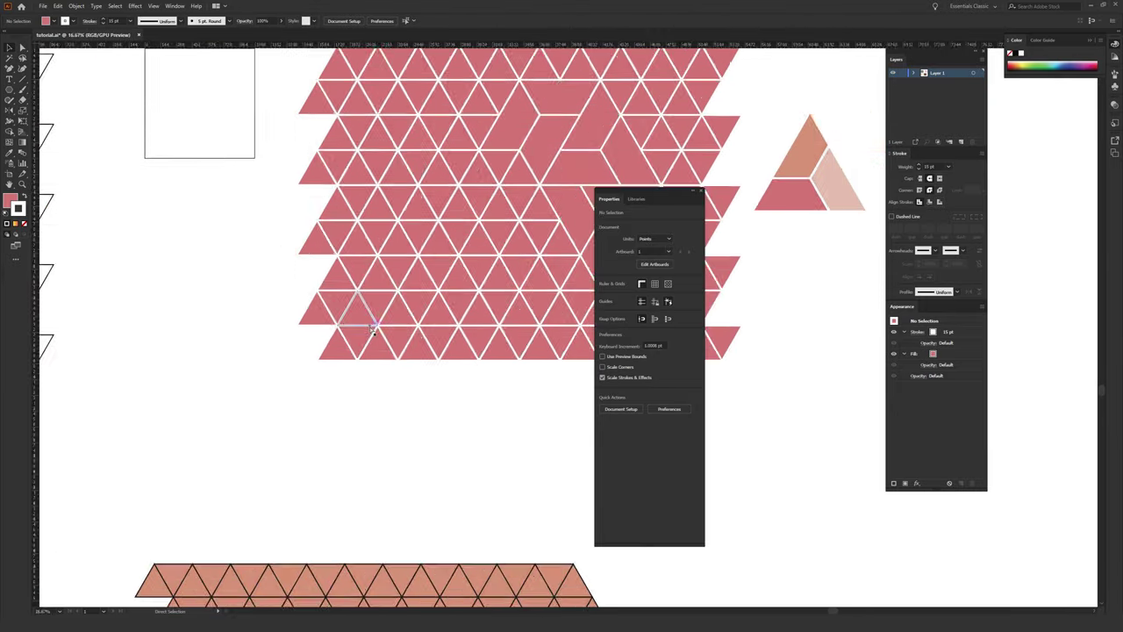
{"action": "key", "text": "ctrl+minus"}
{"action": "key", "text": "ctrl+plus"}
{"action": "key", "text": "ctrl+plus"}
{"action": "scroll", "coordinate": [507, 141], "scroll_direction": "left", "scroll_amount": 4}
{"action": "scroll", "coordinate": [511, 266], "scroll_direction": "up", "scroll_amount": 1}
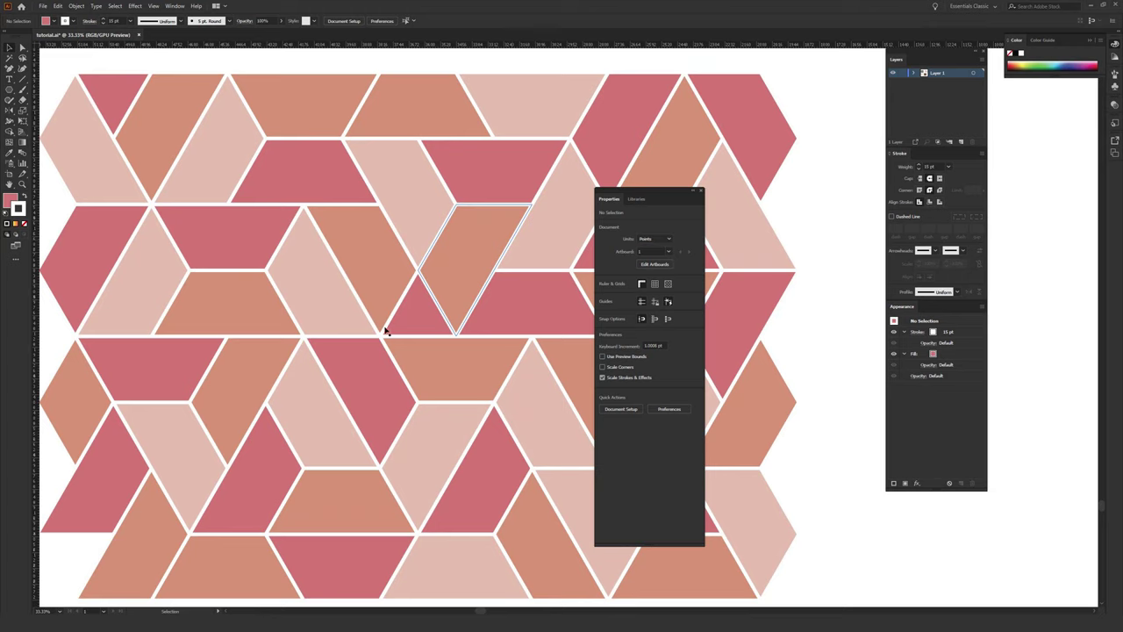
- Recolour the large triangle's horizontal base trapezoid with the light pink sampled from the reference triangle
{"action": "key", "text": "ctrl+minus"}
{"action": "key", "text": "ctrl+minus"}
{"action": "key", "text": "ctrl+minus"}
{"action": "left_click_drag", "start_coordinate": [401, 248], "coordinate": [242, 320]}
{"action": "key", "text": "ctrl+plus"}
{"action": "key", "text": "ctrl+plus"}
{"action": "key", "text": "ctrl+plus"}
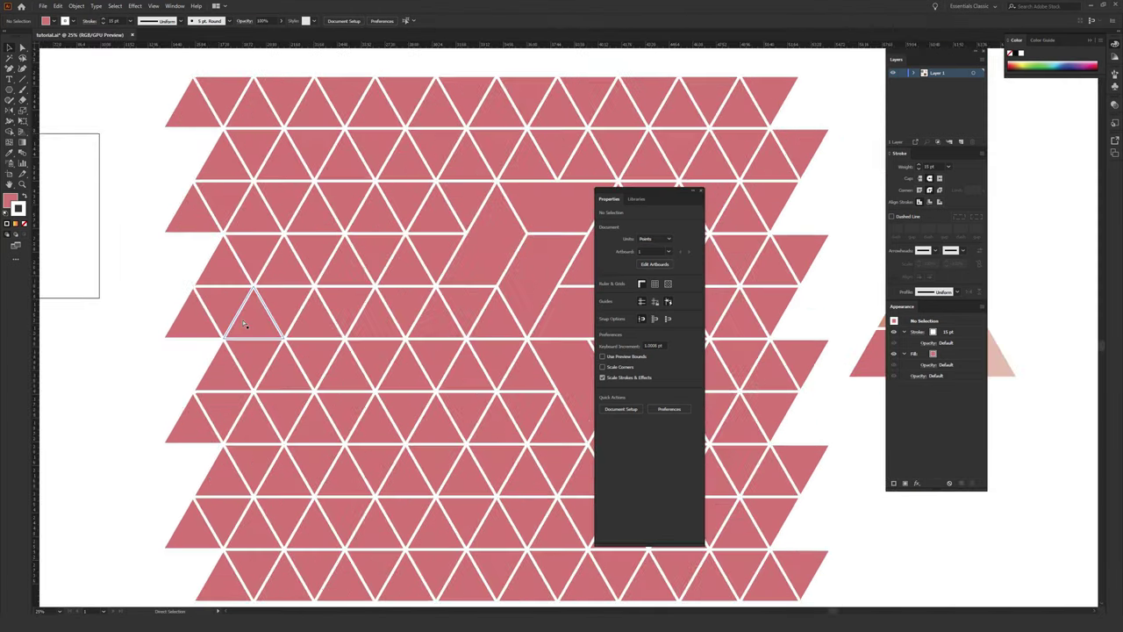
{"action": "left_click_drag", "start_coordinate": [172, 296], "coordinate": [102, 291]}
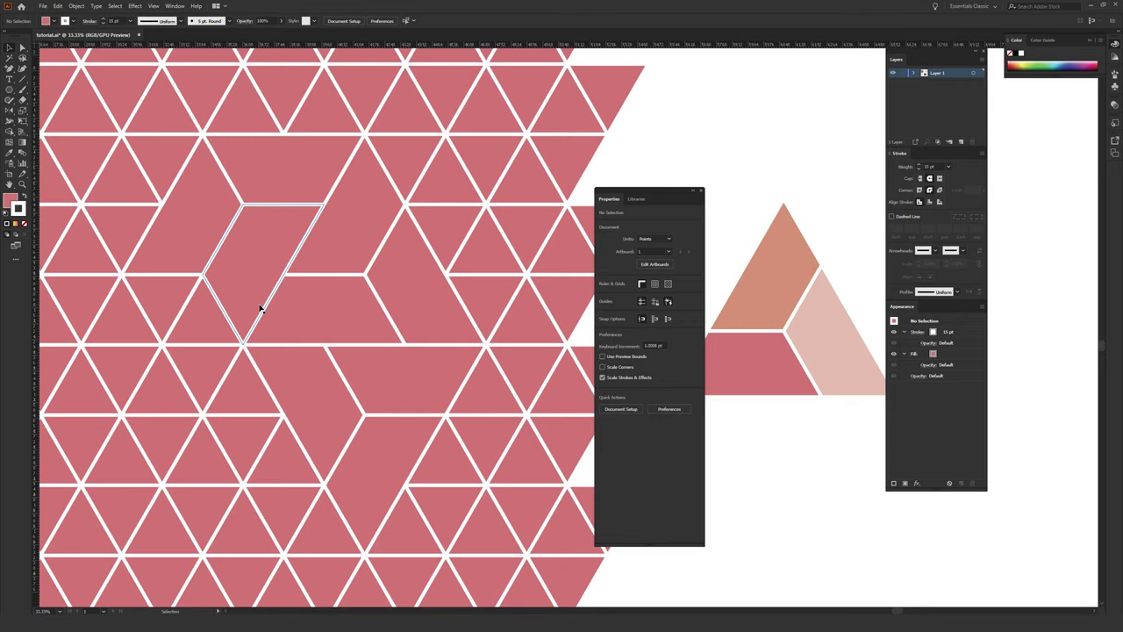
{"action": "left_click", "coordinate": [414, 298]}
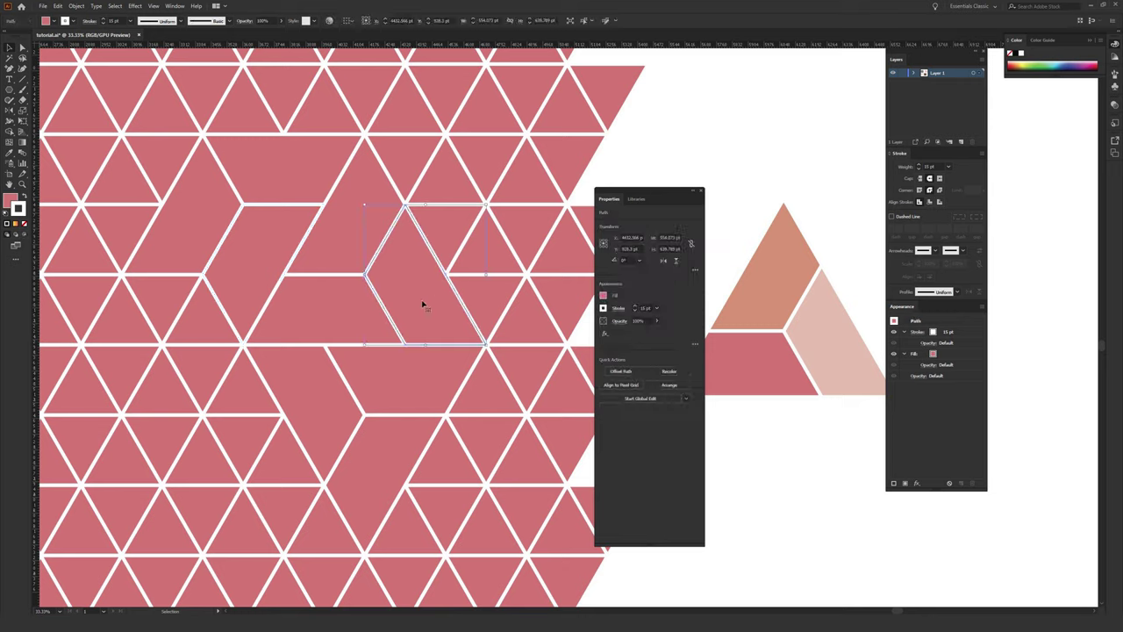
{"action": "left_click", "coordinate": [313, 306]}
{"action": "key", "text": "i"}
{"action": "left_click", "coordinate": [834, 326]}
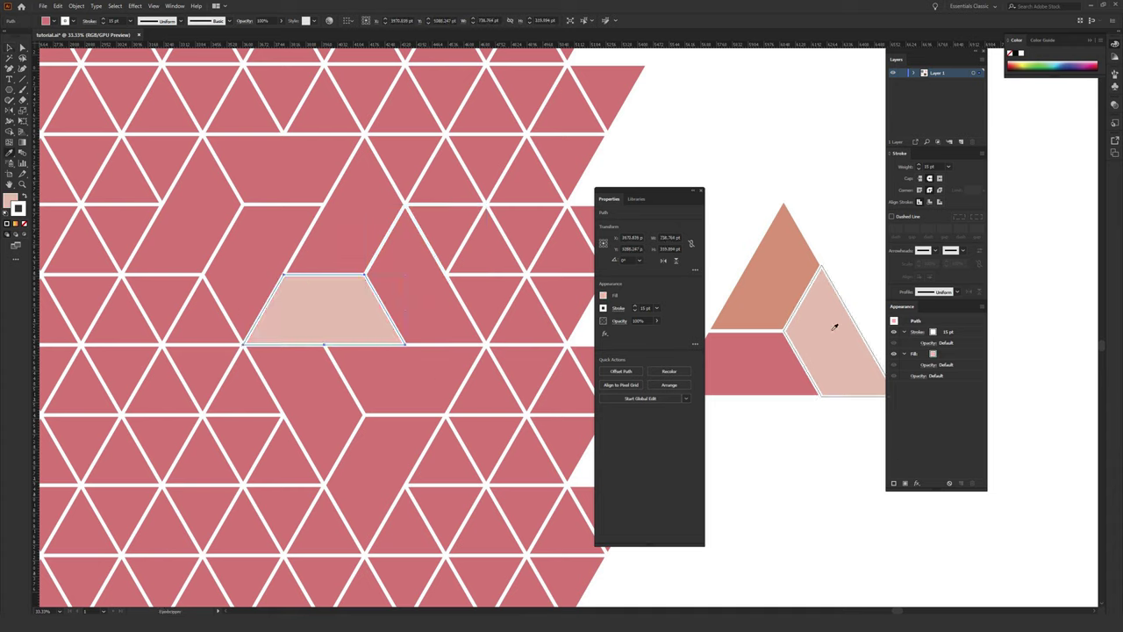
{"action": "key", "text": "v"}
- Recolour the slanted trapezoid above the light pink one with the orange sampled from the reference triangle
{"action": "left_click", "coordinate": [334, 231]}
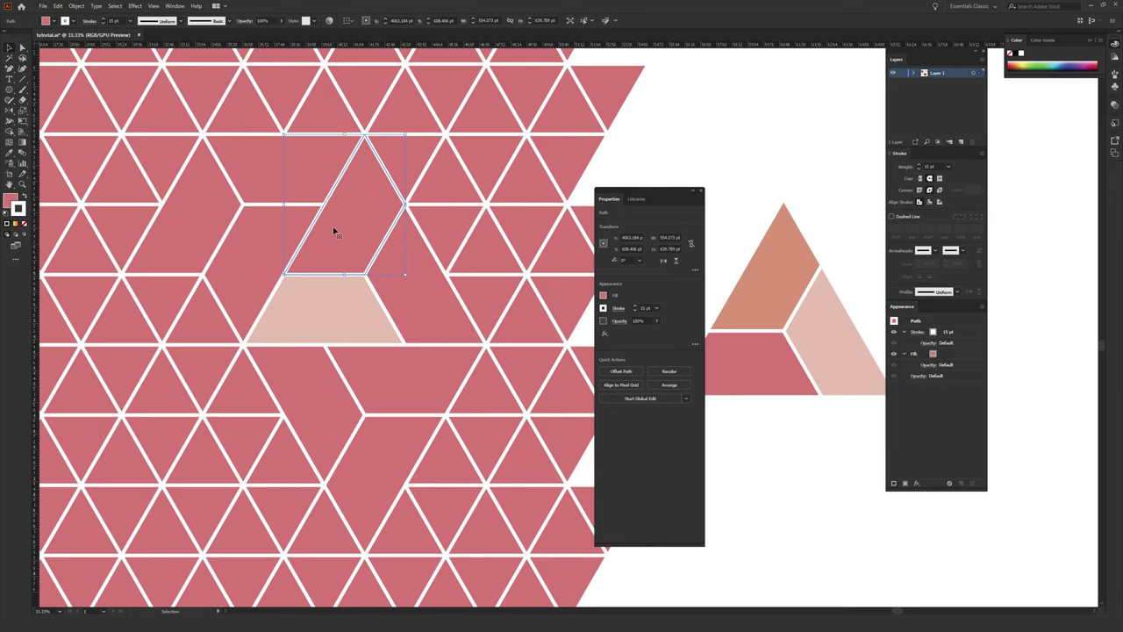
{"action": "key", "text": "i"}
{"action": "left_click", "coordinate": [771, 293]}
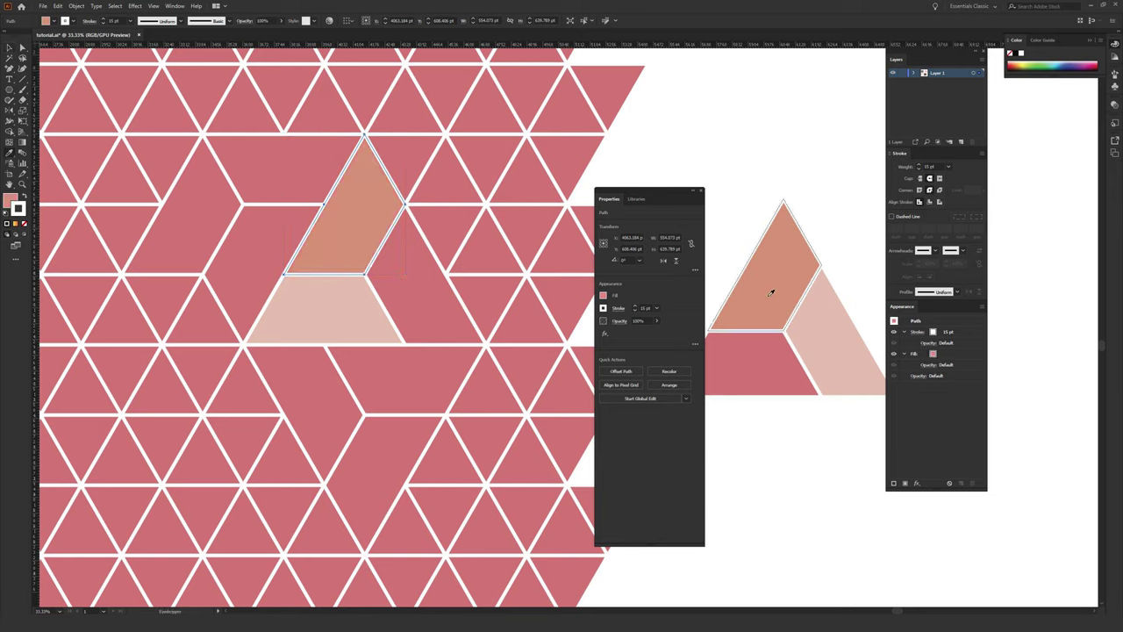
{"action": "key", "text": "v"}
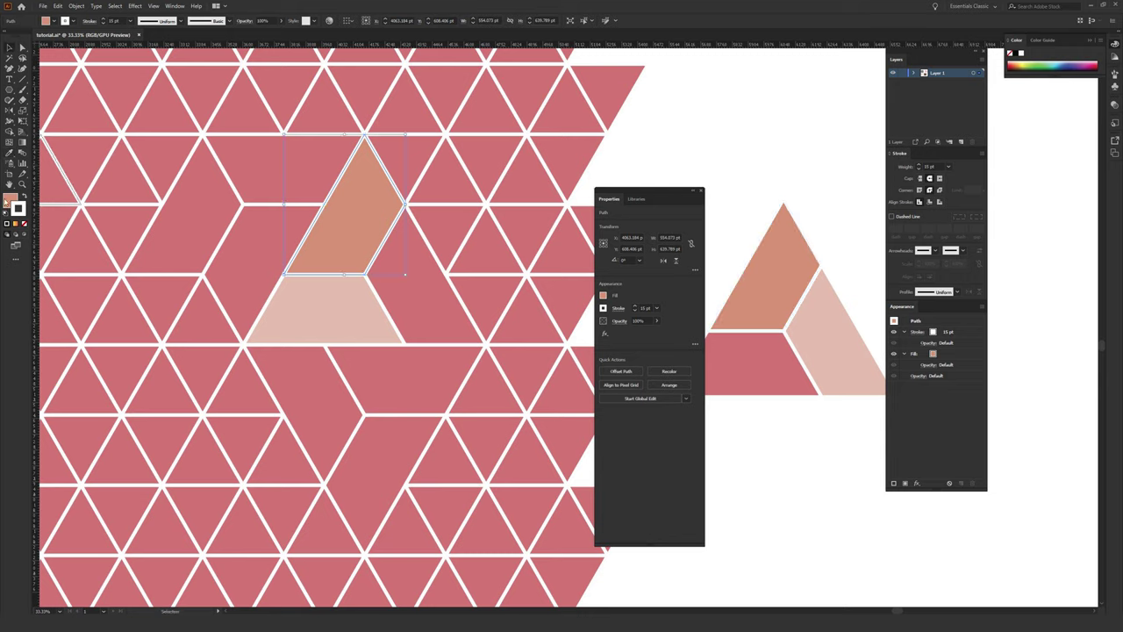
- Try a dark red fill, set by a pasted hex code, on the orange slanted trapezoid, undo it and deselect
{"action": "double_click", "coordinate": [10, 201]}
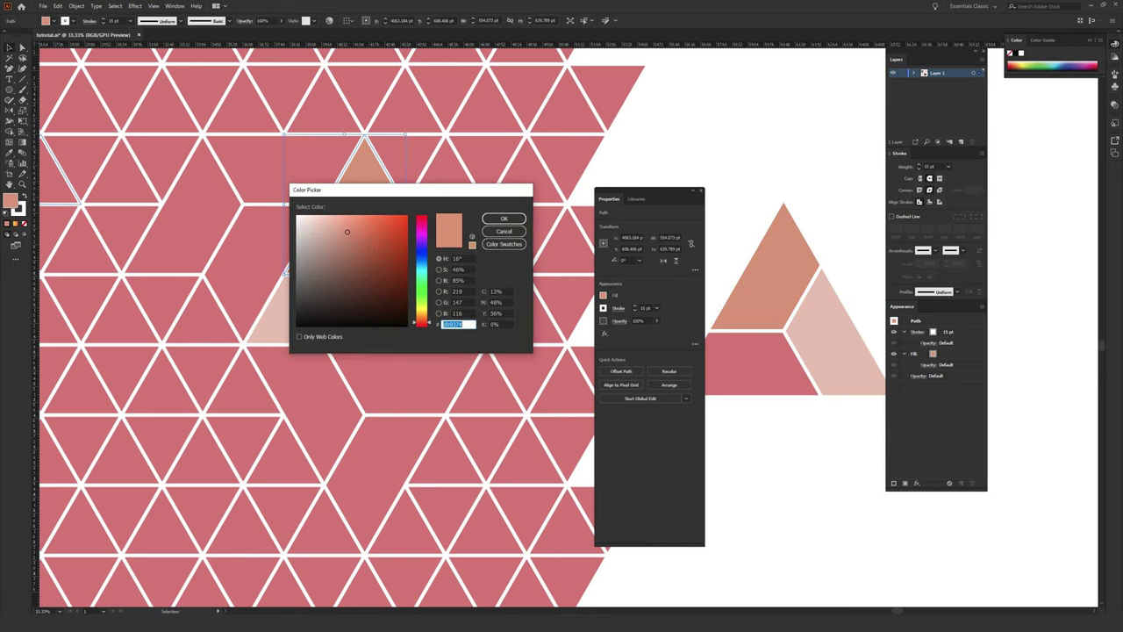
{"action": "key", "text": "ctrl+v"}
{"action": "left_click", "coordinate": [504, 218]}
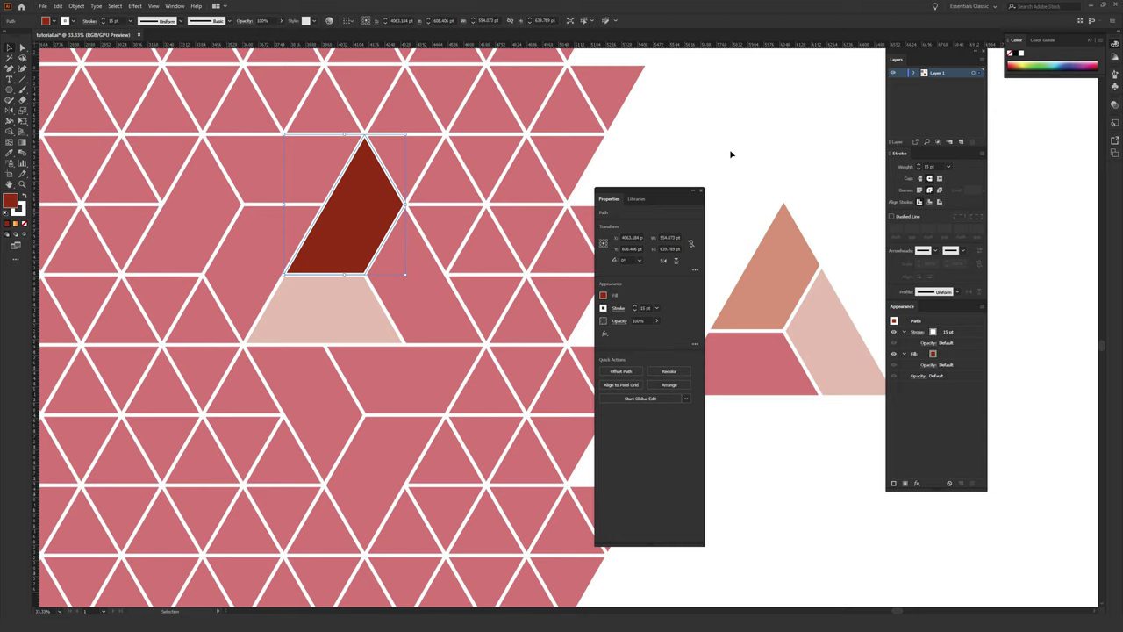
{"action": "key", "text": "ctrl+z"}
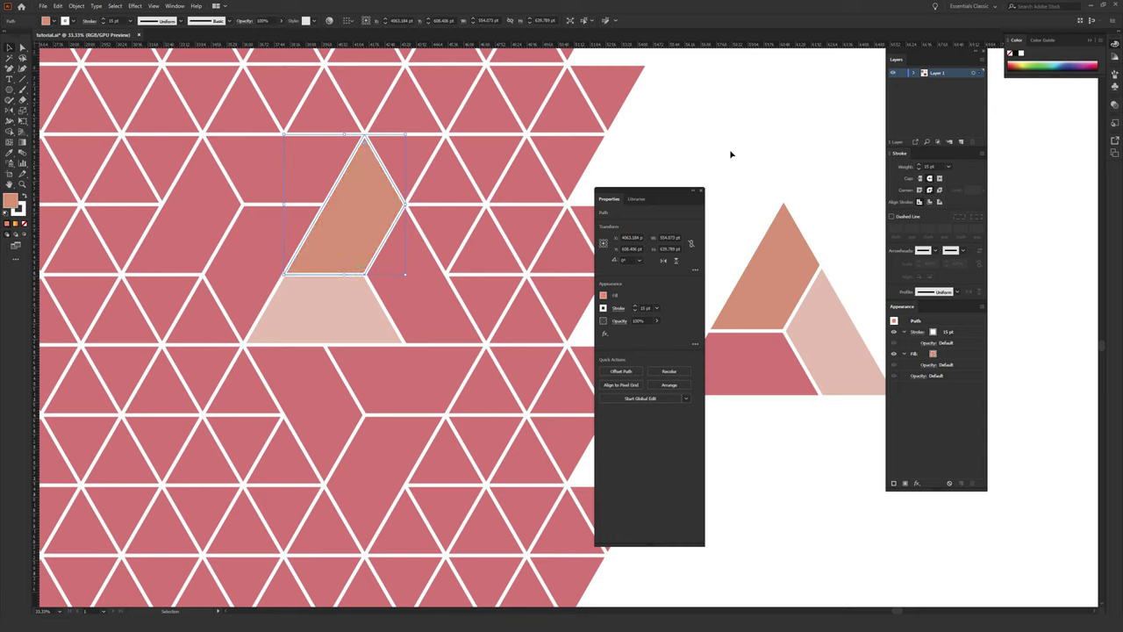
{"action": "left_click", "coordinate": [720, 123]}
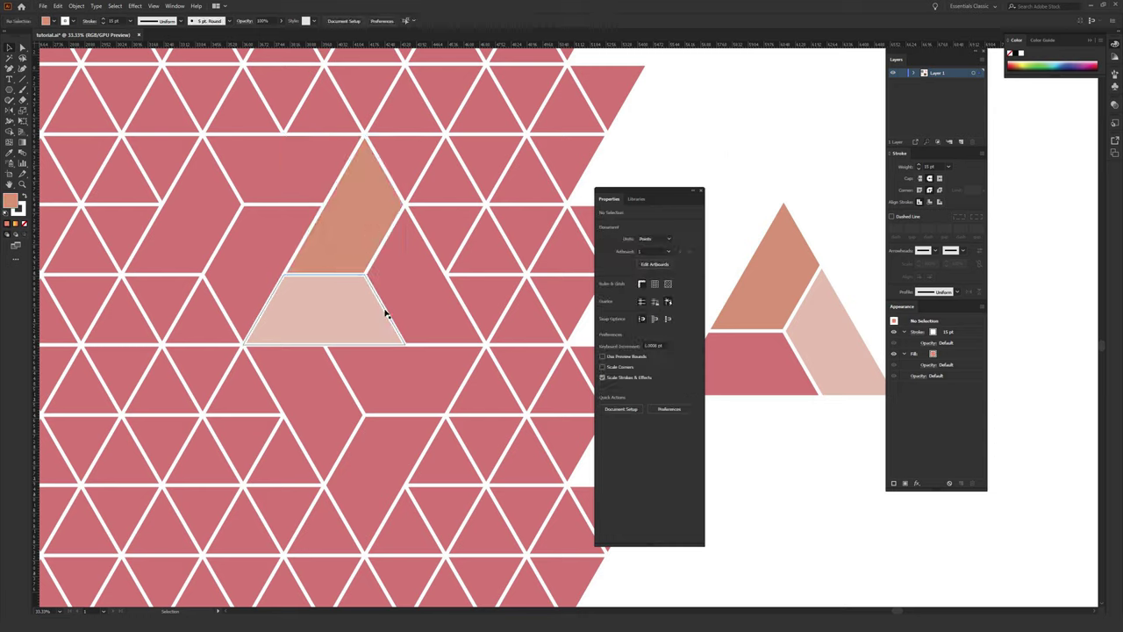
- Examine how the orange and light pink tiles adjoin the uncoloured tiles of the neighbouring inverted triangle
{"action": "left_click_drag", "start_coordinate": [323, 321], "coordinate": [424, 378]}
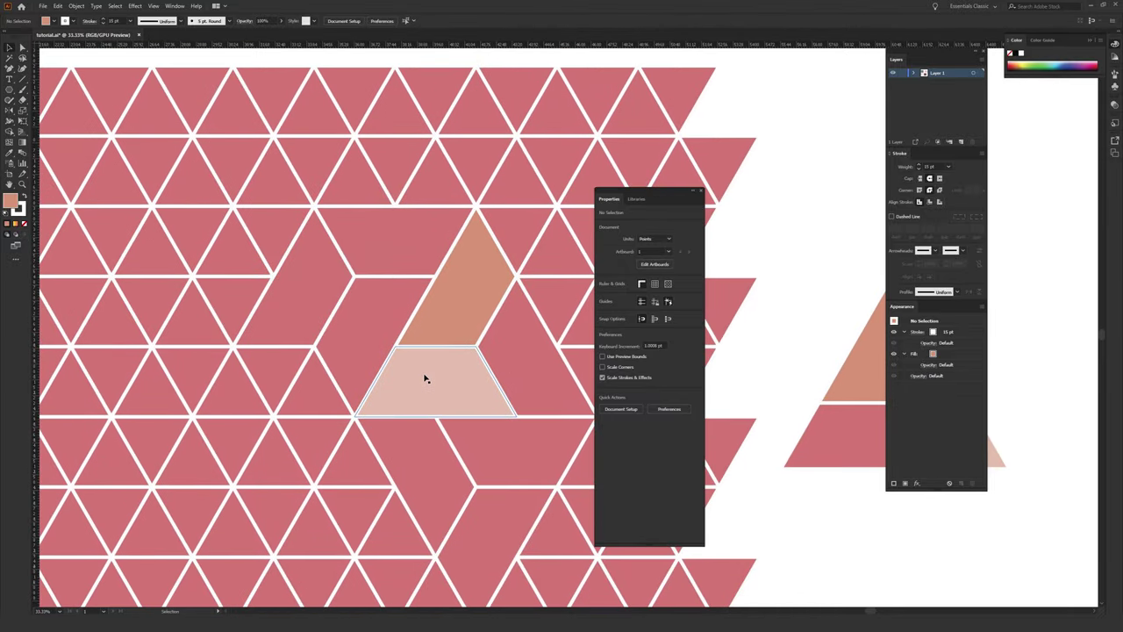
{"action": "left_click", "coordinate": [465, 295]}
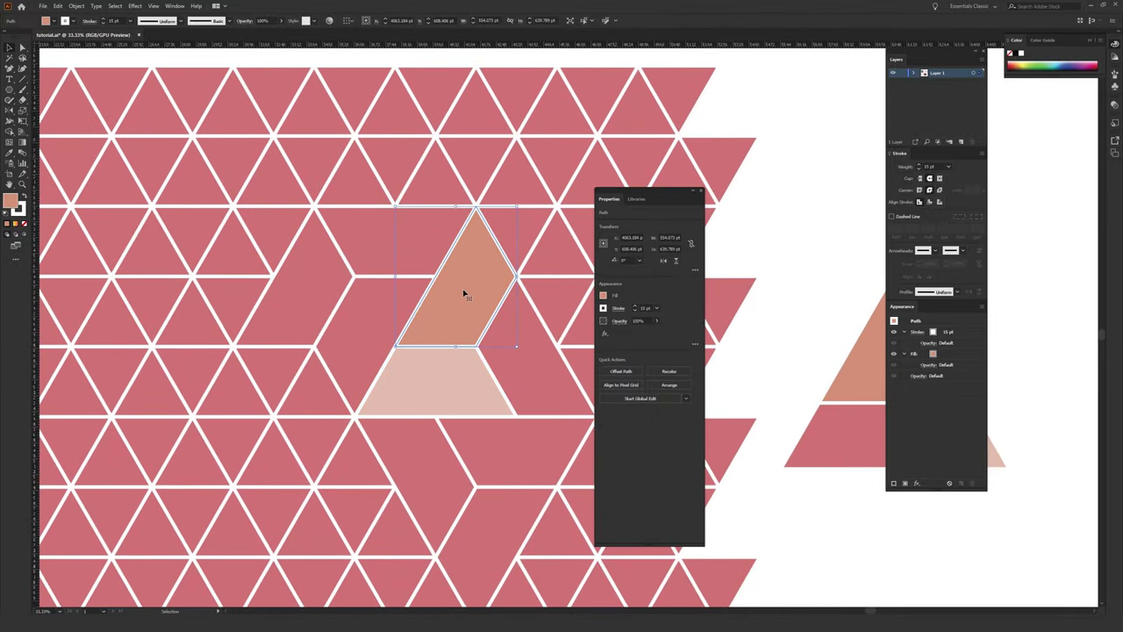
{"action": "left_click", "coordinate": [425, 382]}
{"action": "left_click", "coordinate": [382, 313]}
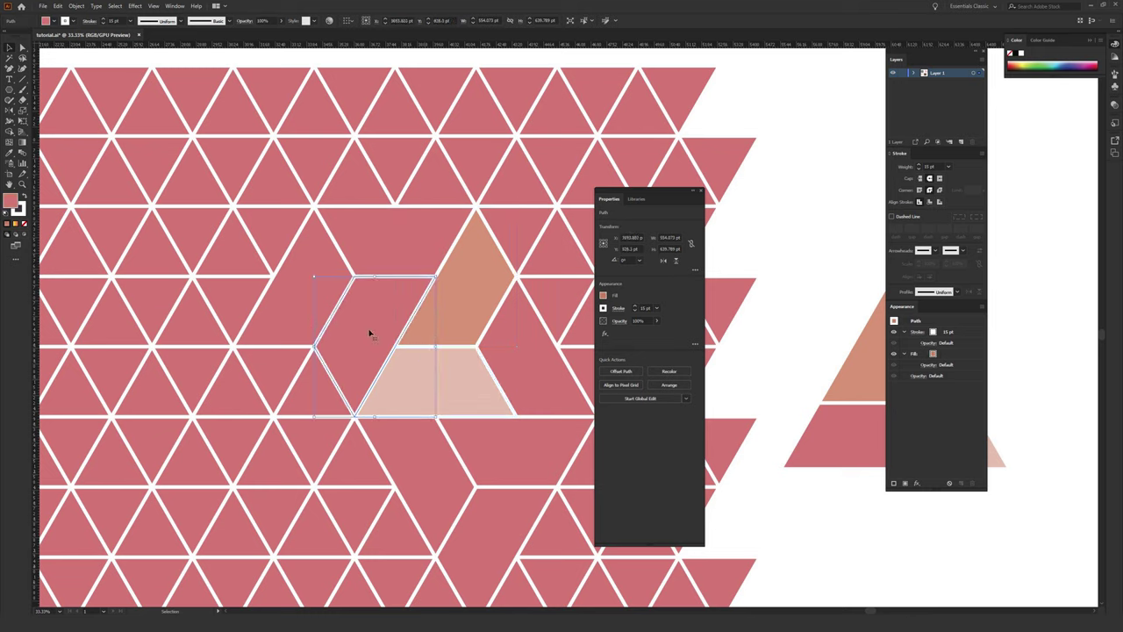
{"action": "left_click", "coordinate": [406, 254]}
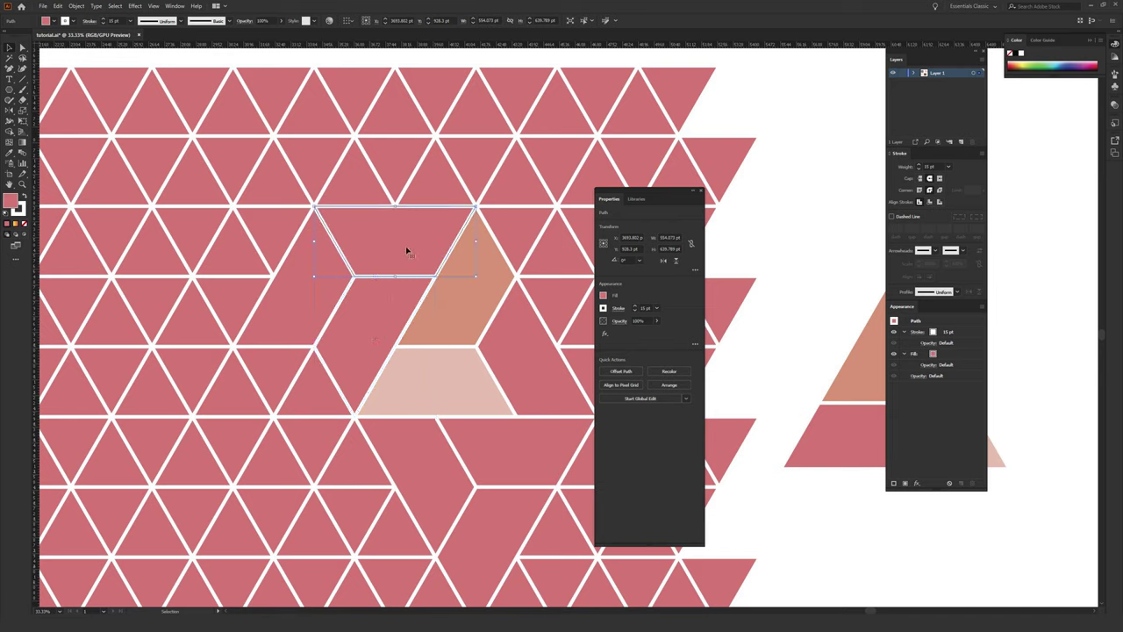
{"action": "left_click", "coordinate": [462, 313]}
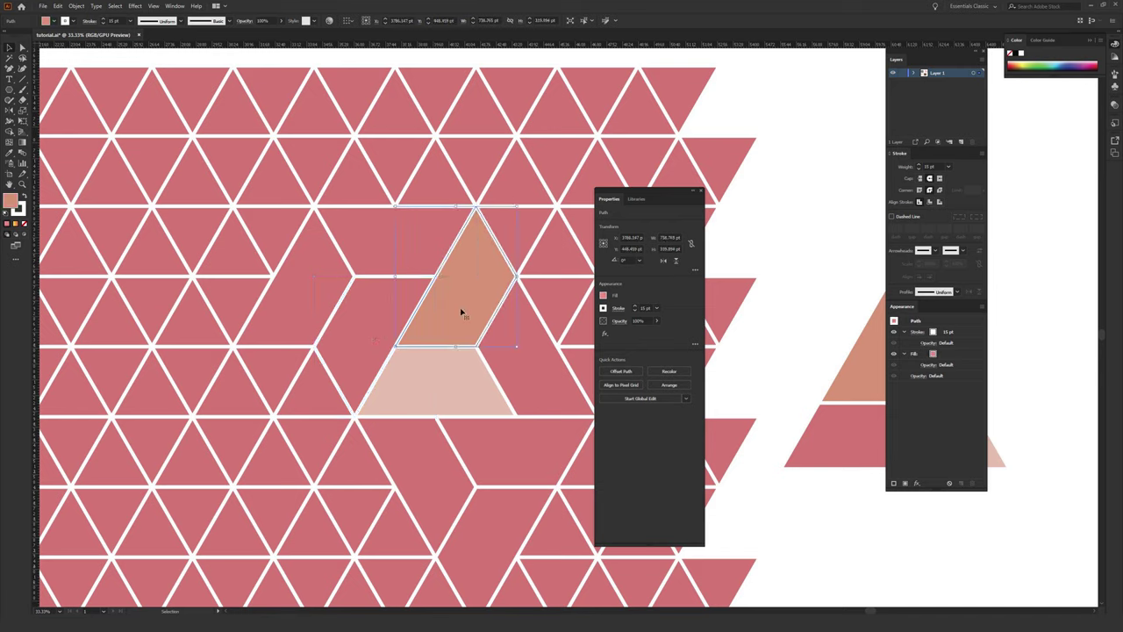
{"action": "left_click", "coordinate": [368, 320]}
- Recolour the inverted triangle's upper horizontal trapezoid with the light pink sampled from the coloured base trapezoid, then deselect
{"action": "left_click", "coordinate": [392, 246]}
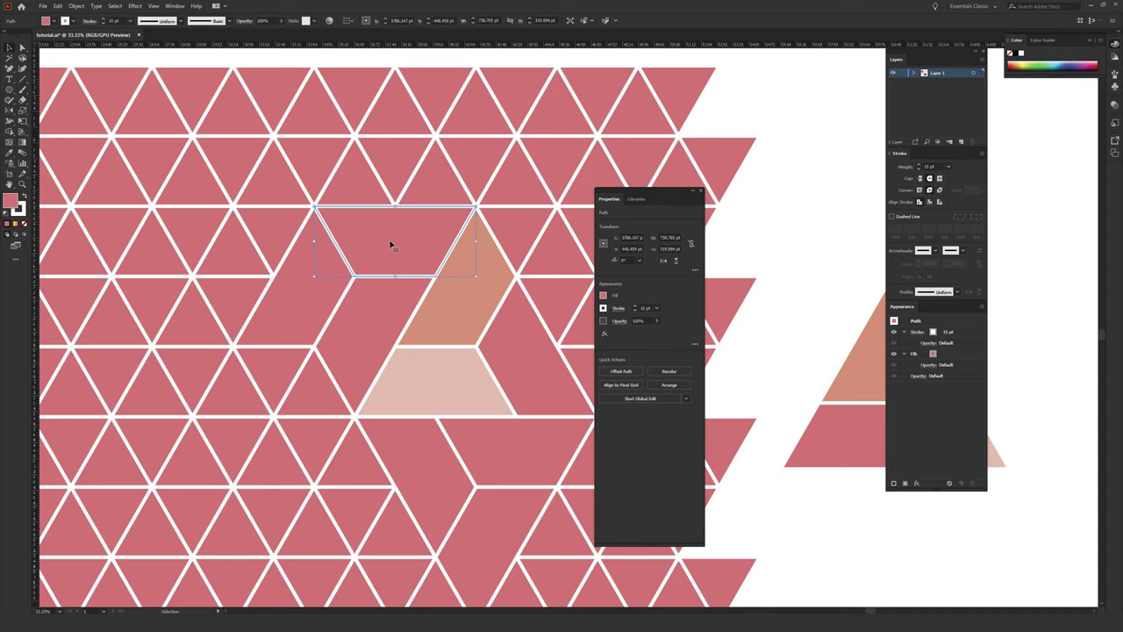
{"action": "key", "text": "i"}
{"action": "left_click", "coordinate": [447, 382]}
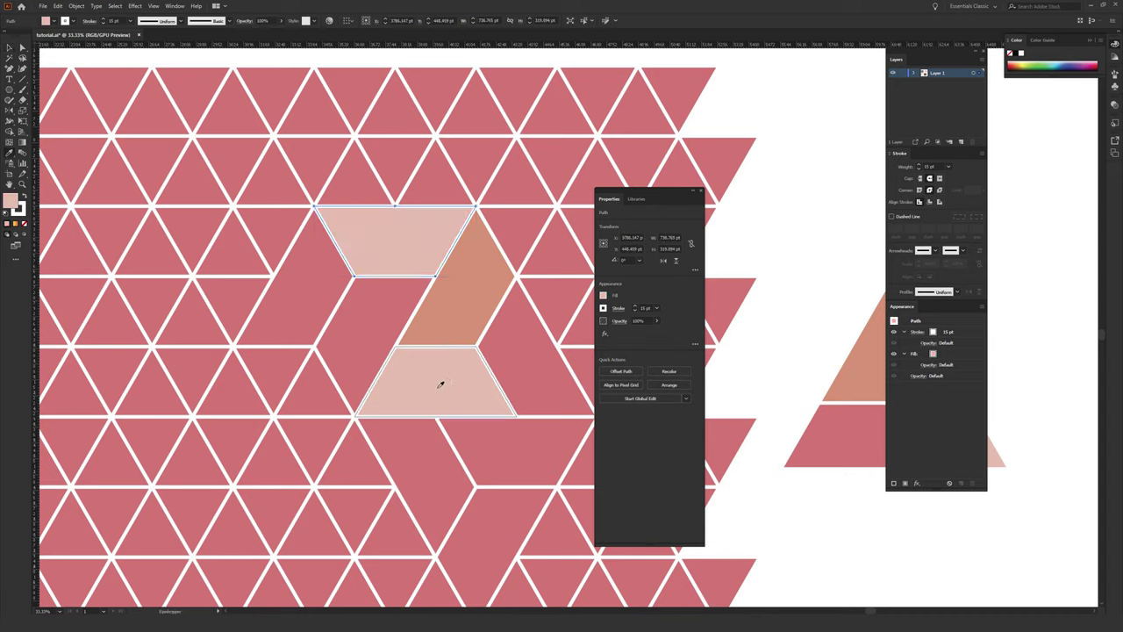
{"action": "key", "text": "v"}
{"action": "left_click", "coordinate": [759, 233]}
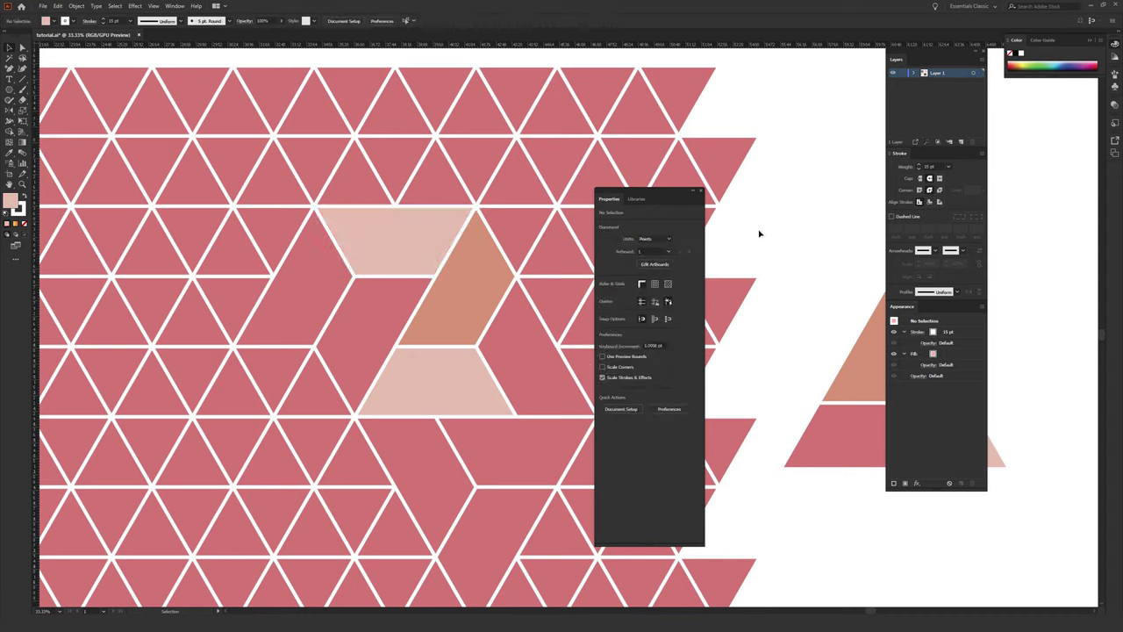
- Recolour the slanted trapezoid on the inverted triangle's left side with the orange sampled from the existing orange tile
{"action": "left_click", "coordinate": [318, 289]}
{"action": "key", "text": "i"}
{"action": "left_click", "coordinate": [453, 292]}
{"action": "key", "text": "v"}
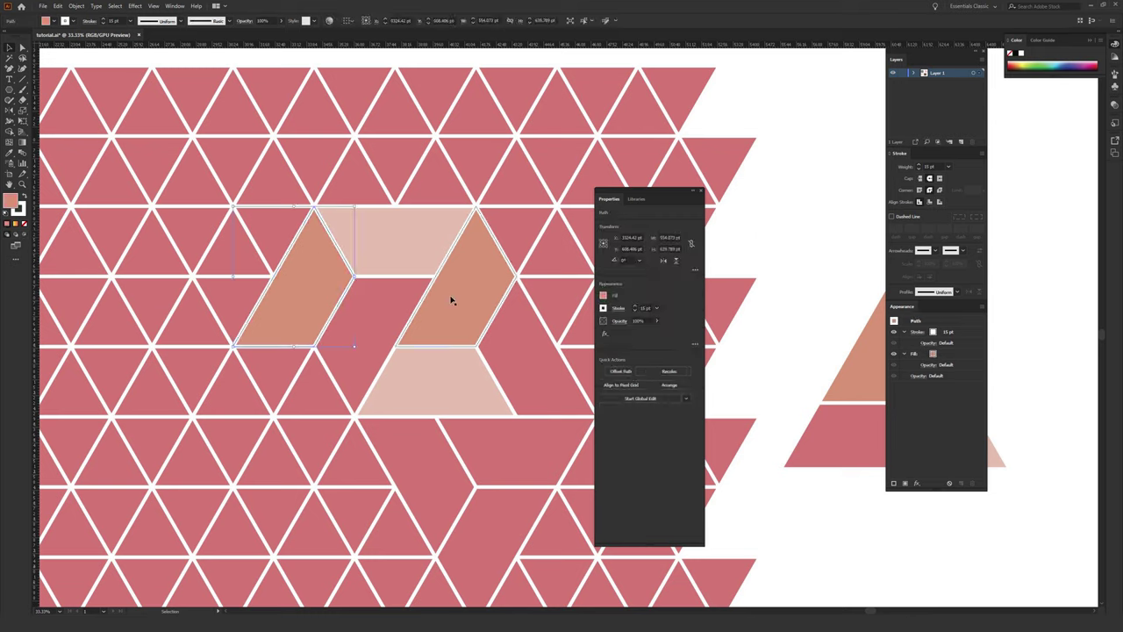
- Unite the three triangles directly below the left orange trapezoid into one tile, fill it with the sampled light pink and deselect
{"action": "left_click", "coordinate": [323, 388], "text": "shift"}
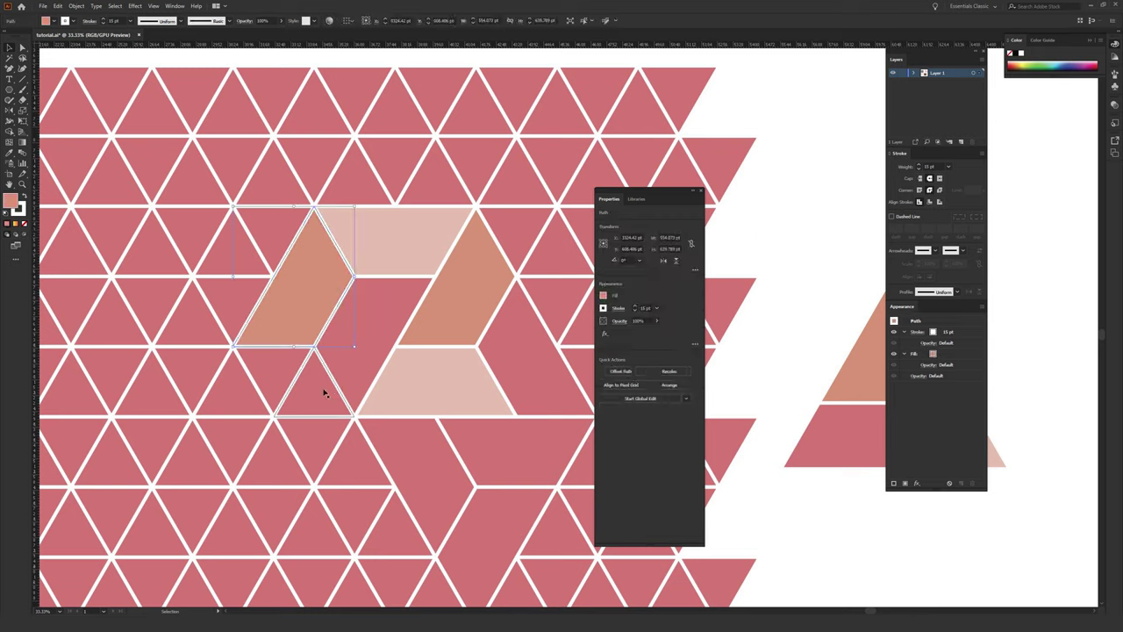
{"action": "left_click", "coordinate": [278, 381]}
{"action": "left_click", "coordinate": [239, 393], "text": "shift"}
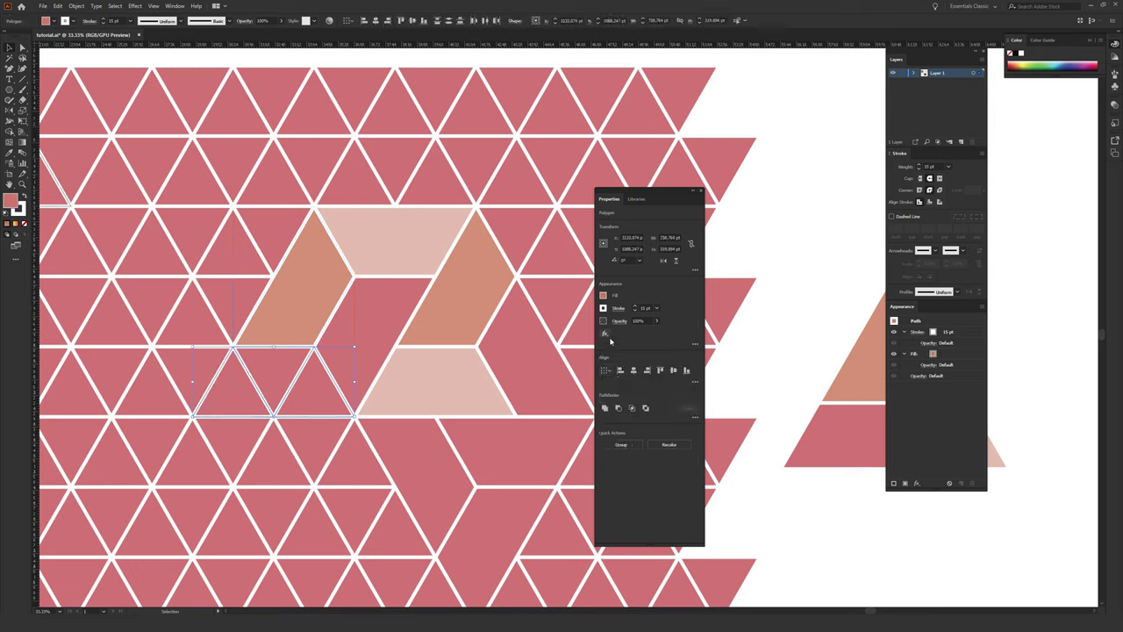
{"action": "left_click", "coordinate": [605, 407]}
{"action": "key", "text": "i"}
{"action": "left_click", "coordinate": [394, 235]}
{"action": "key", "text": "v"}
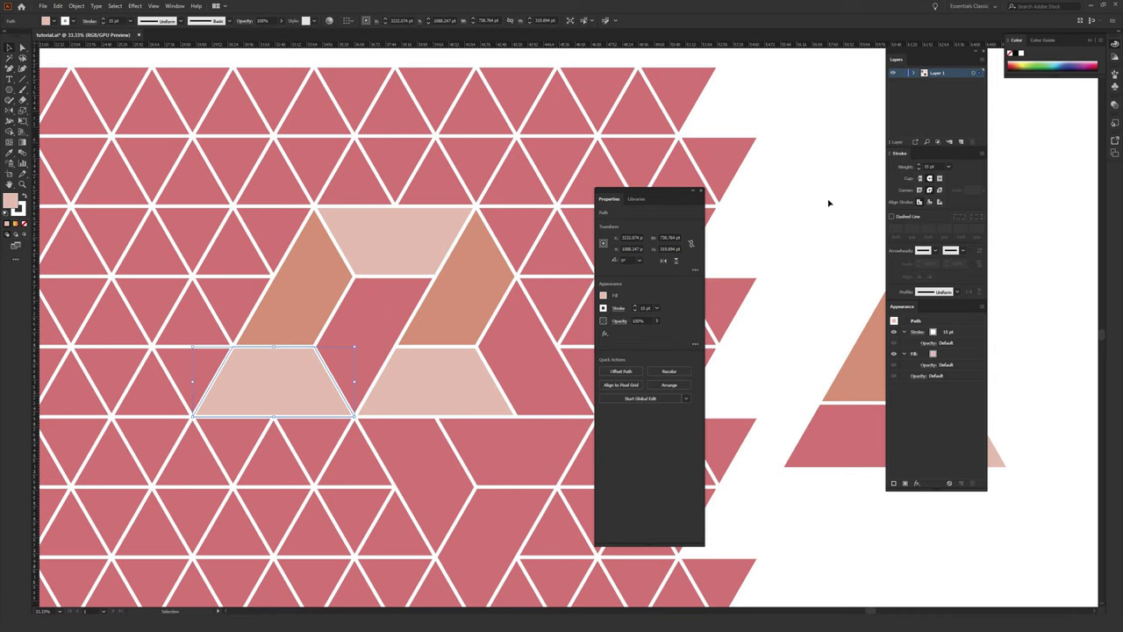
{"action": "left_click", "coordinate": [828, 202]}
- Examine the extent of the entire triangle grid, including its staggered left and right edges
{"action": "key", "text": "ctrl+minus"}
{"action": "key", "text": "ctrl+minus"}
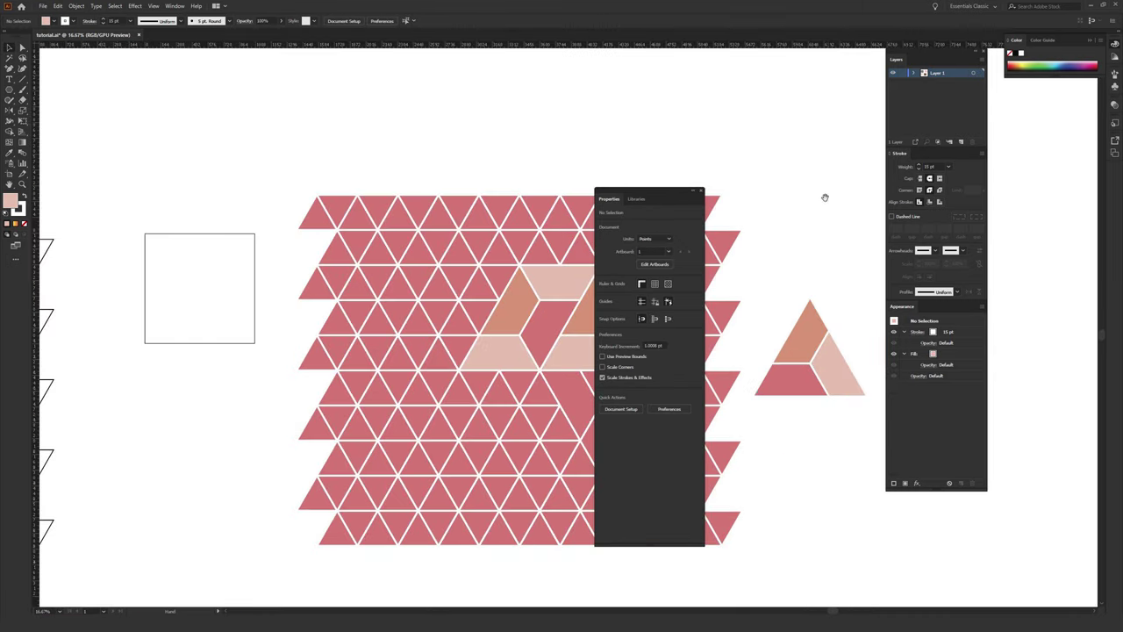
{"action": "left_click_drag", "start_coordinate": [828, 201], "coordinate": [657, 175]}
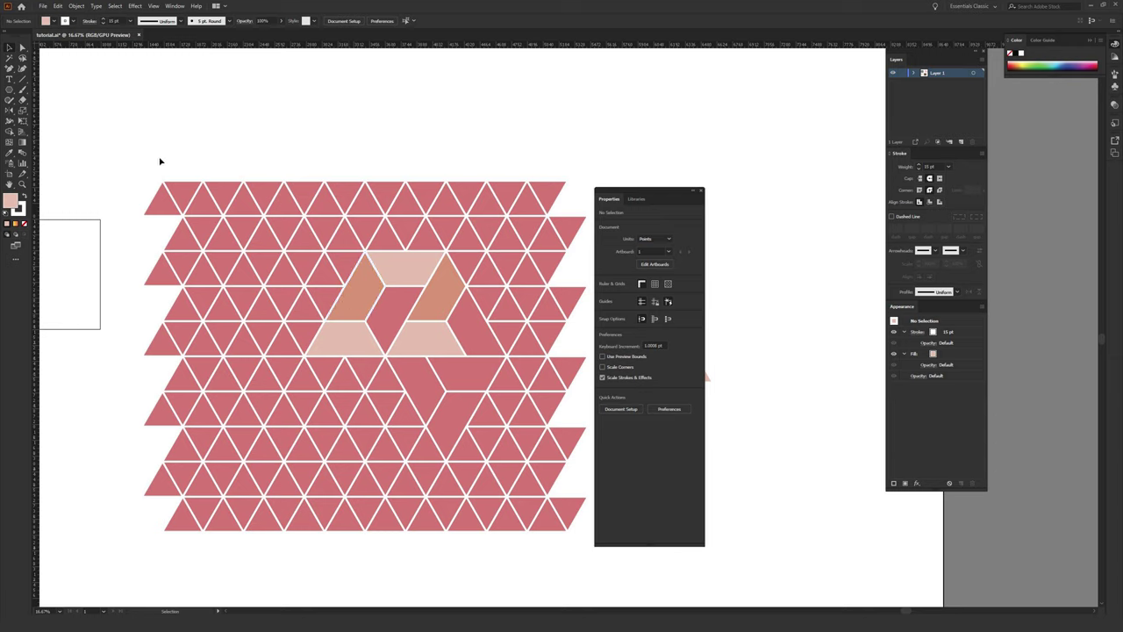
{"action": "left_click_drag", "start_coordinate": [144, 159], "coordinate": [588, 545]}
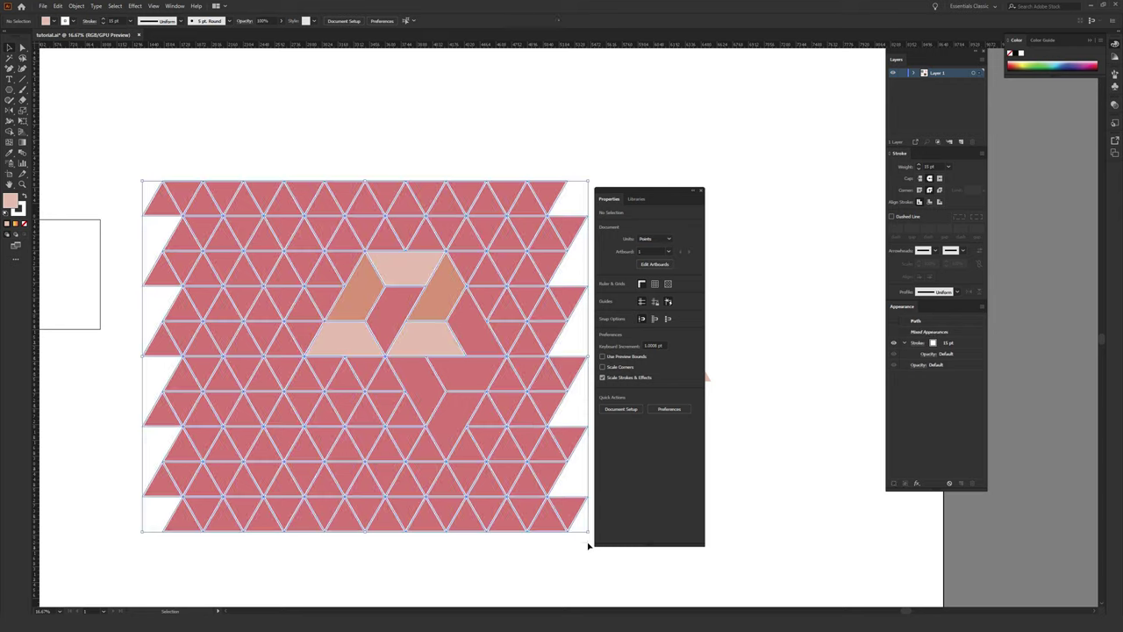
{"action": "left_click", "coordinate": [477, 108]}
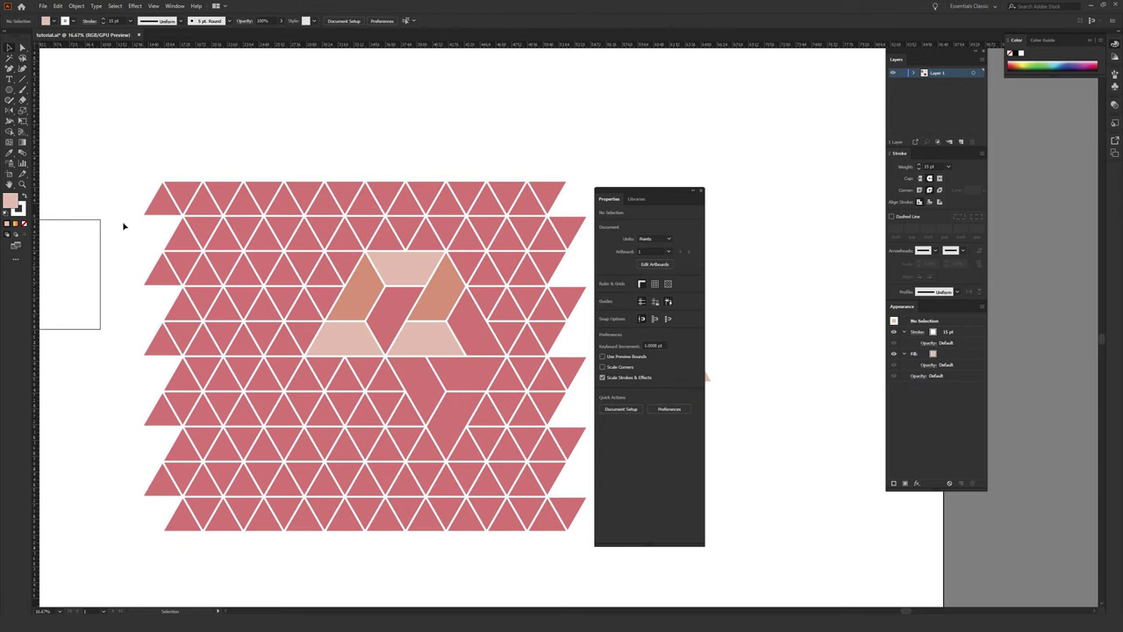
{"action": "left_click_drag", "start_coordinate": [136, 155], "coordinate": [579, 552]}
{"action": "left_click_drag", "start_coordinate": [566, 511], "coordinate": [354, 403]}
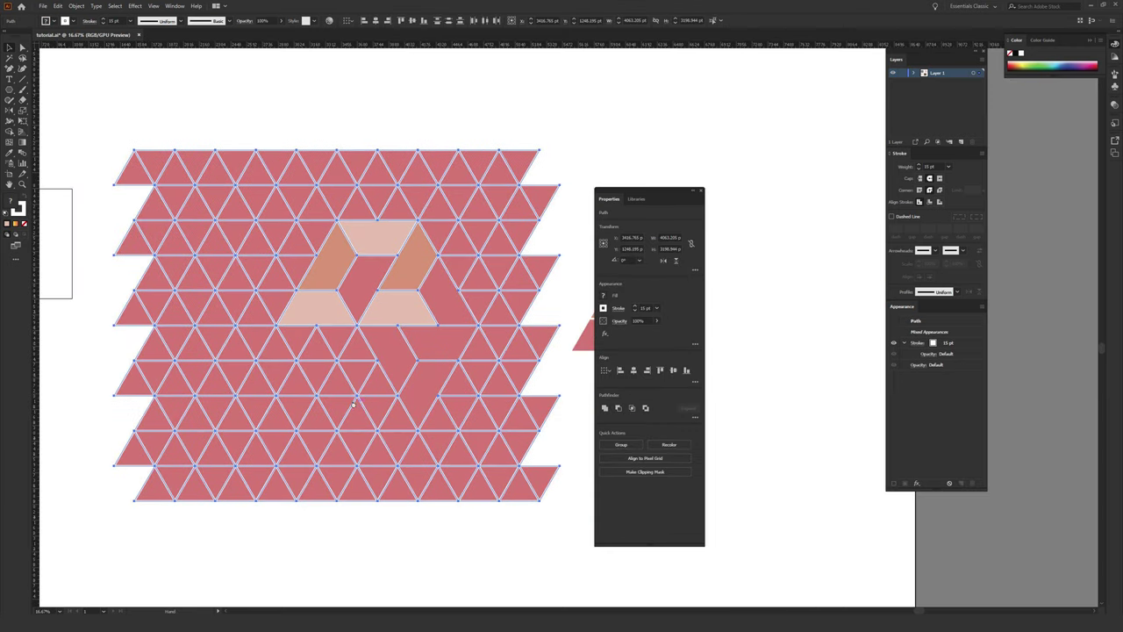
{"action": "left_click", "coordinate": [568, 133]}
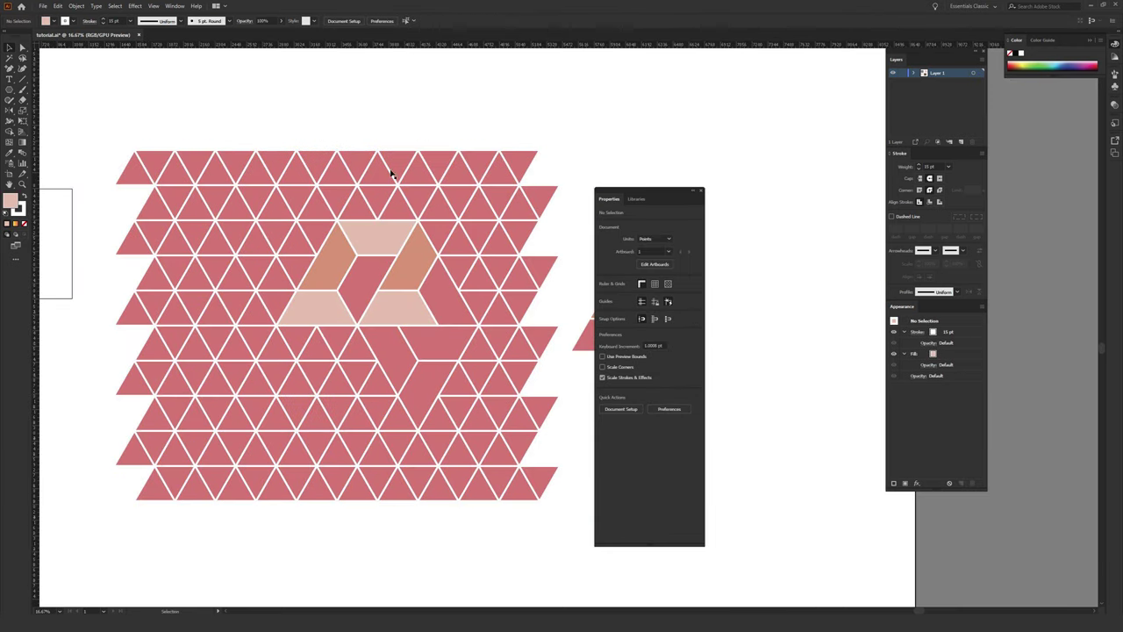
- Draw a rectangle without stroke, about 2955 by 3199 pt, over the grid's full height, leaving out its staggered side edges
{"action": "left_click", "coordinate": [8, 92]}
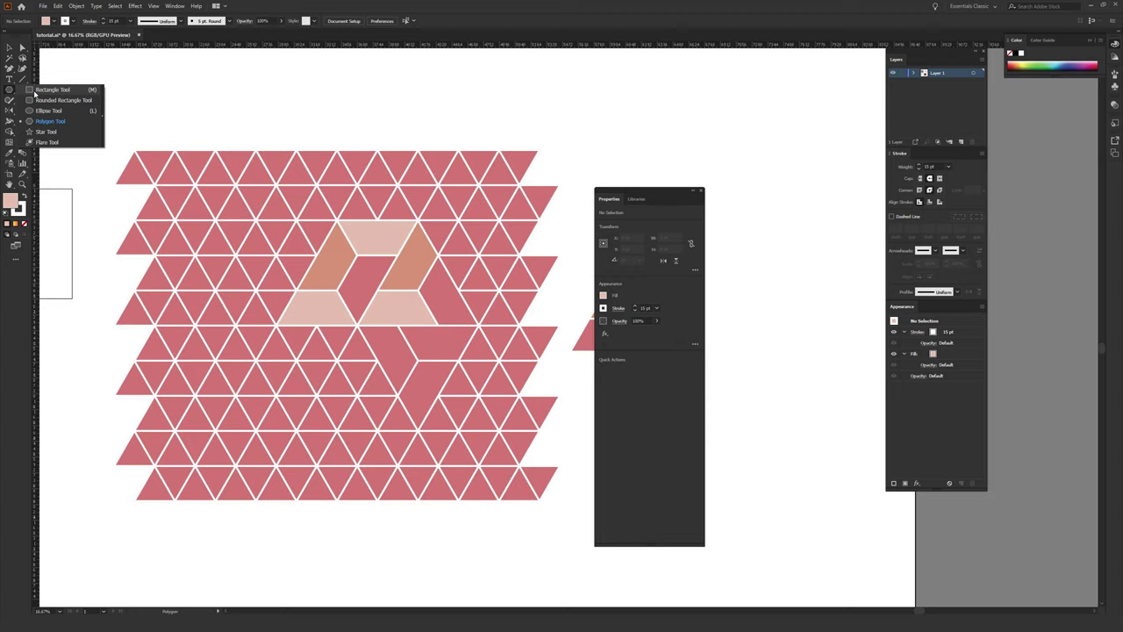
{"action": "left_click", "coordinate": [36, 91]}
{"action": "key", "text": "v"}
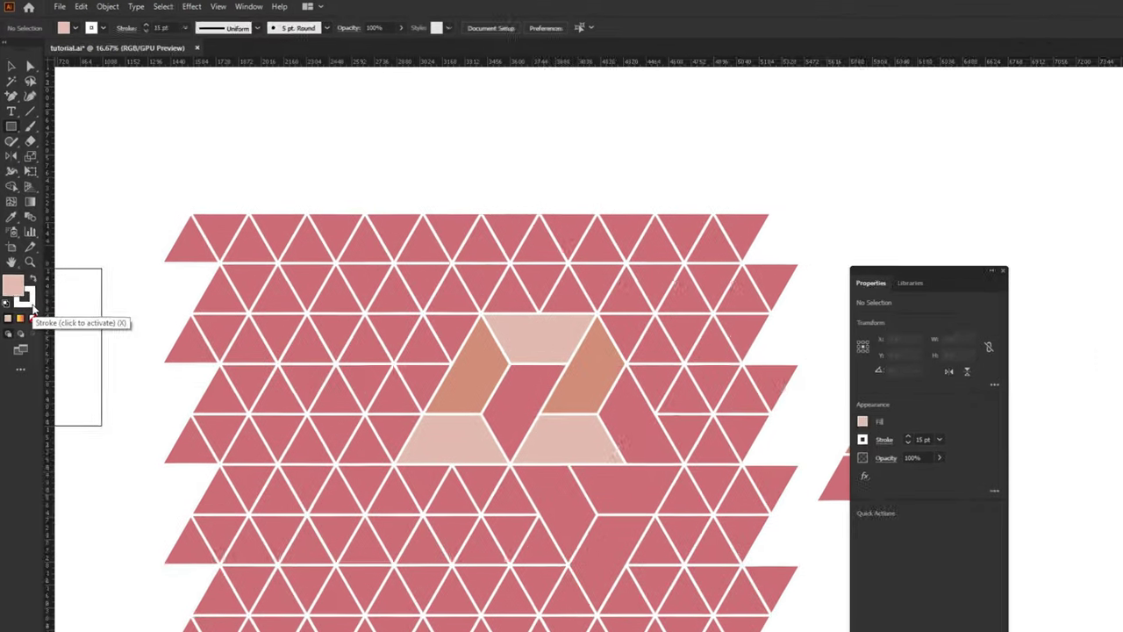
{"action": "left_click", "coordinate": [19, 212]}
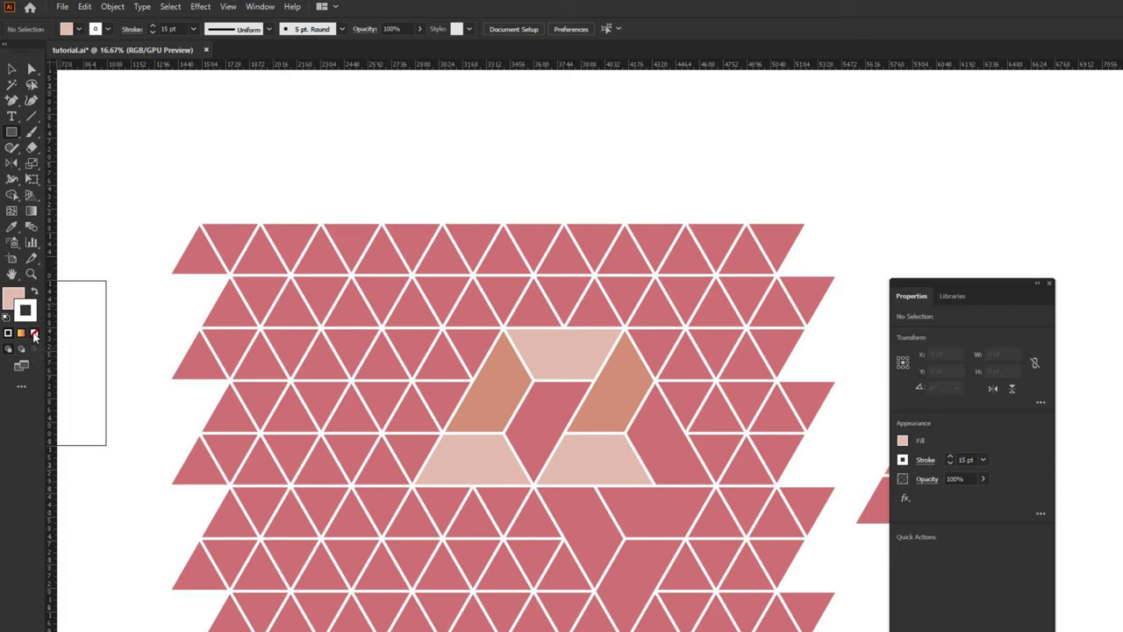
{"action": "left_click", "coordinate": [33, 335]}
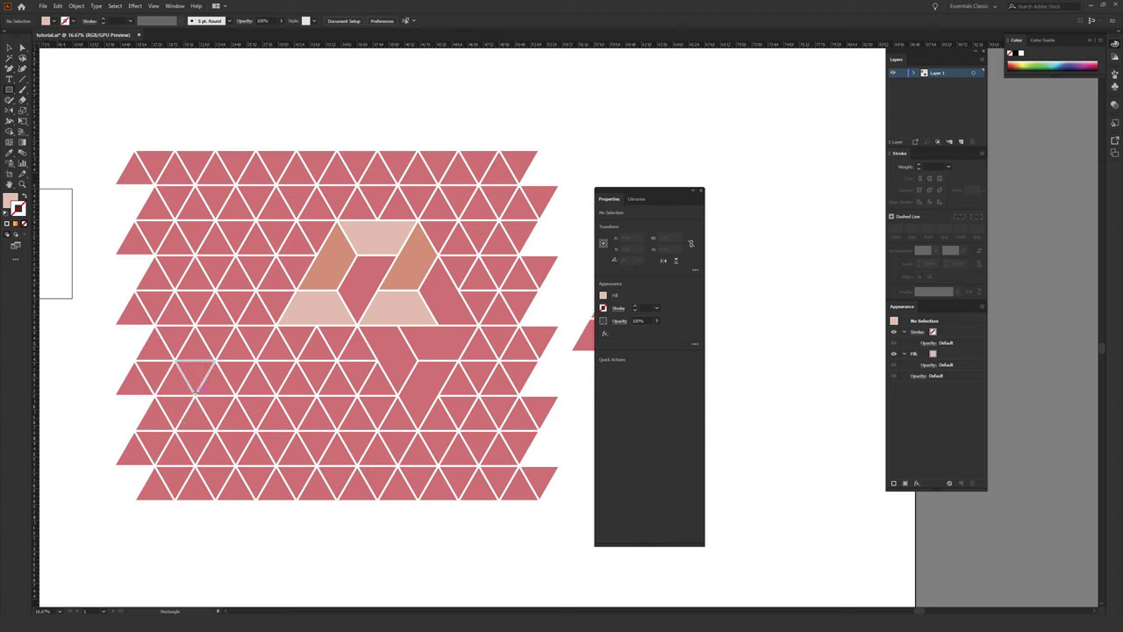
{"action": "left_click_drag", "start_coordinate": [174, 498], "coordinate": [499, 151]}
{"action": "key", "text": "v"}
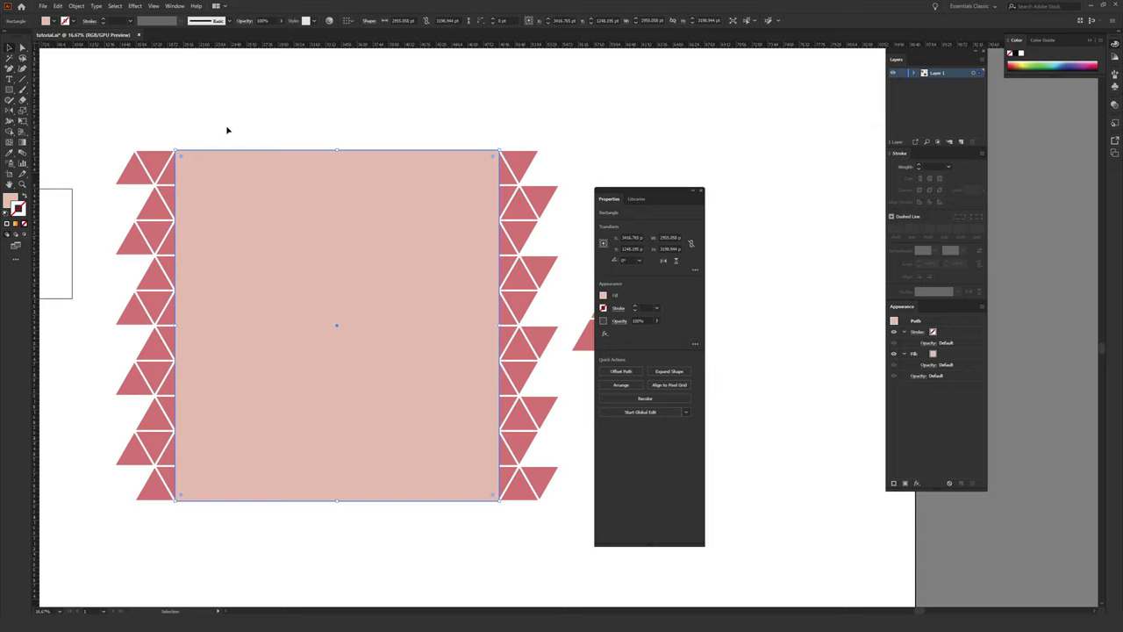
- Cut the rectangle and paste it in front in place, then use it as a clipping mask for the whole triangle grid
{"action": "key", "text": "Delete"}
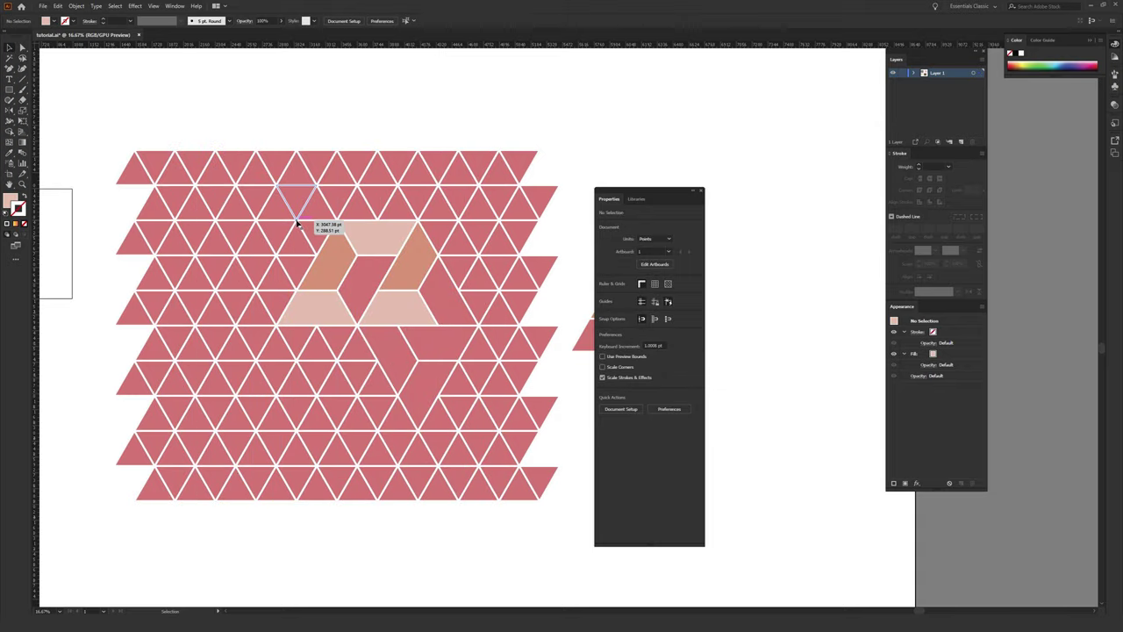
{"action": "key", "text": "ctrl+z"}
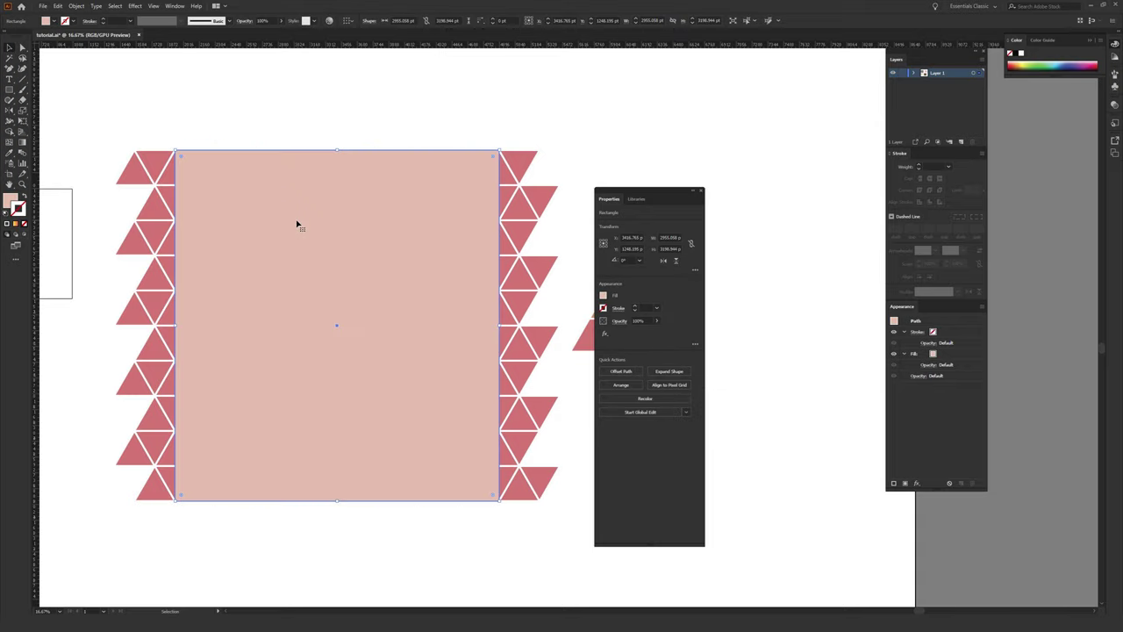
{"action": "left_click", "coordinate": [256, 118]}
{"action": "left_click_drag", "start_coordinate": [91, 112], "coordinate": [561, 515]}
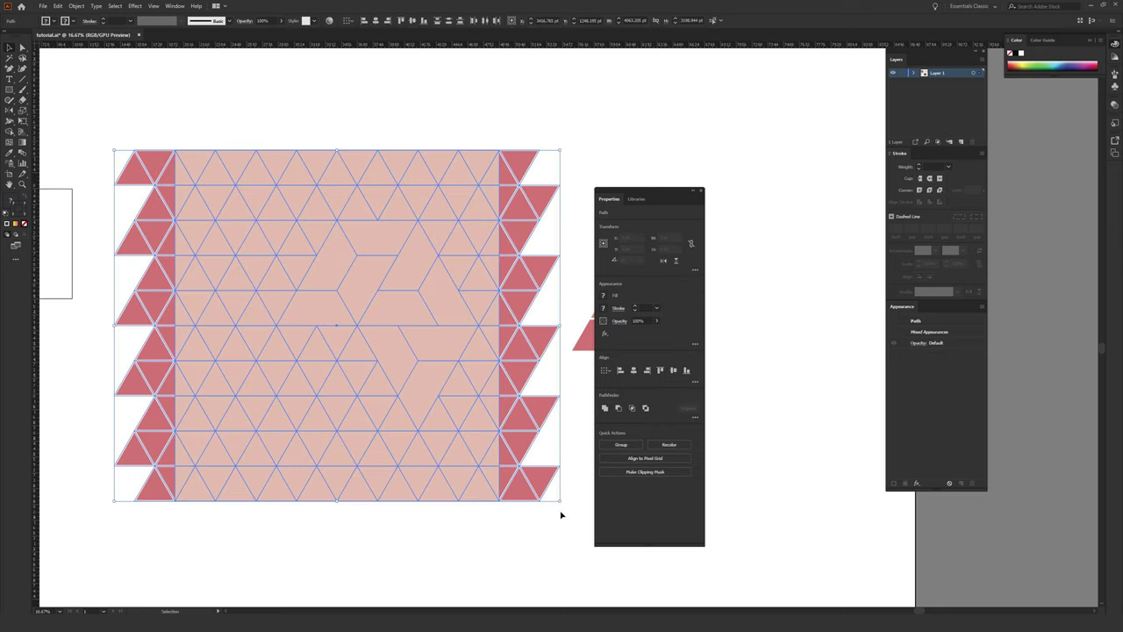
{"action": "right_click", "coordinate": [406, 278]}
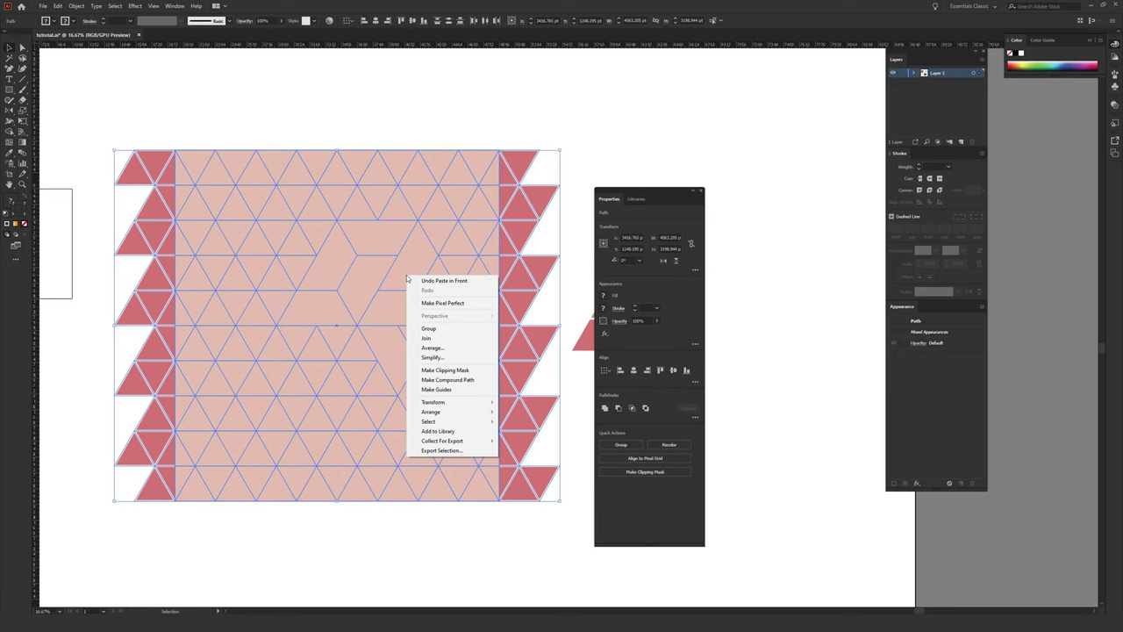
{"action": "left_click", "coordinate": [443, 377]}
{"action": "left_click", "coordinate": [406, 108]}
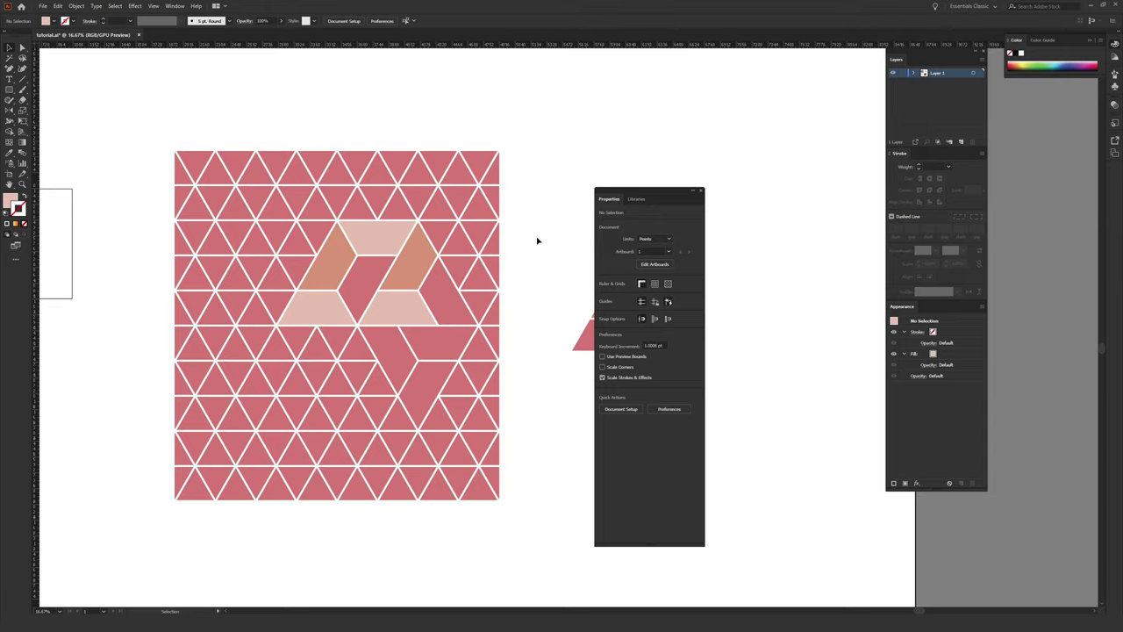
- Move the clipped triangle grid about 45 pt right and 63 pt up, and release its clipping mask
{"action": "scroll", "coordinate": [537, 240], "scroll_direction": "up", "scroll_amount": 1}
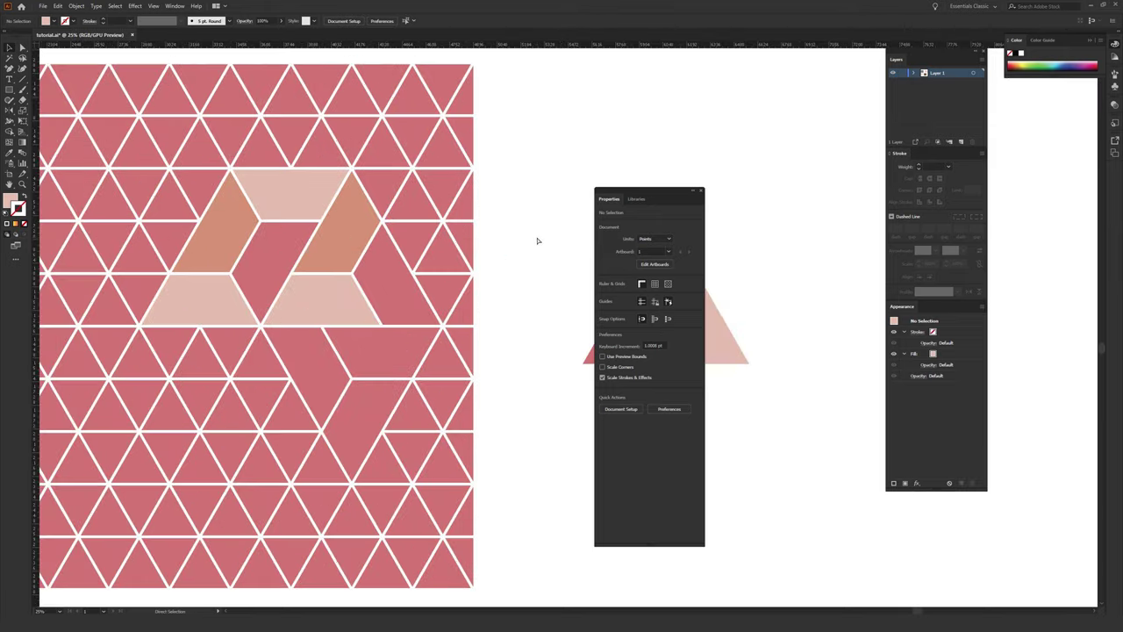
{"action": "scroll", "coordinate": [410, 312], "scroll_direction": "up", "scroll_amount": 1}
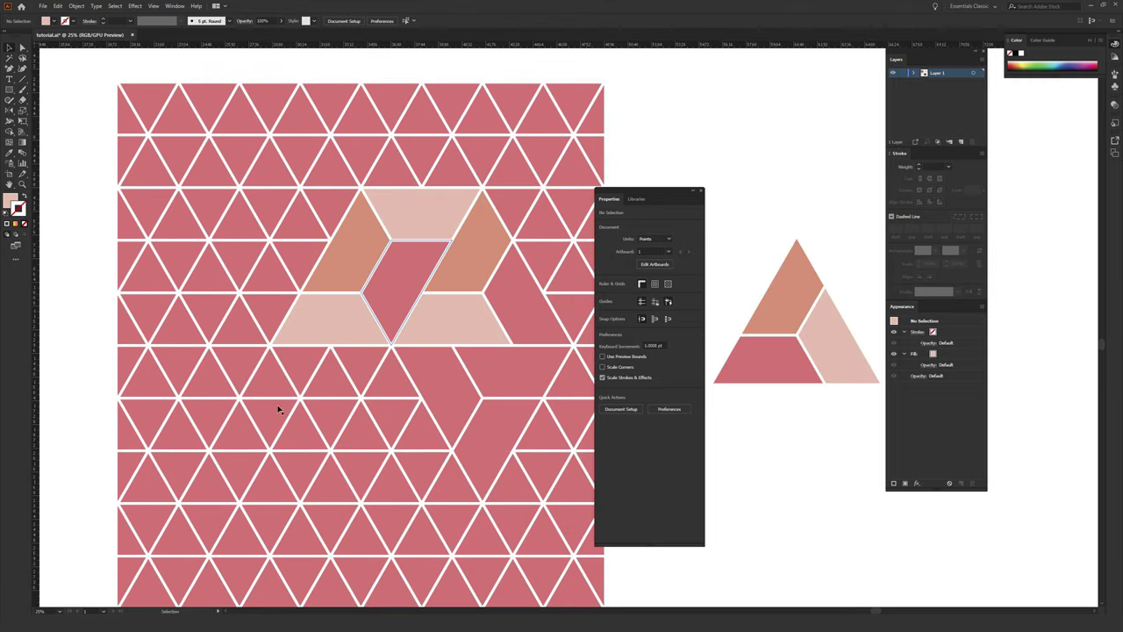
{"action": "left_click", "coordinate": [301, 217]}
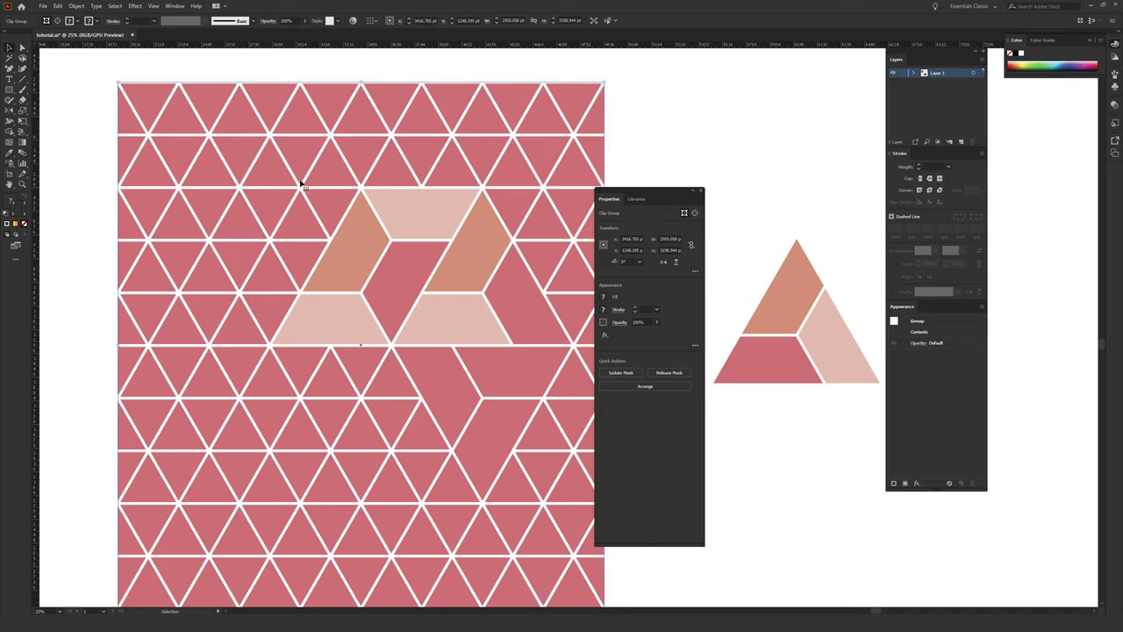
{"action": "mouse_move", "coordinate": [337, 206]}
{"action": "left_mouse_down"}
{"action": "mouse_move", "coordinate": [316, 336]}
{"action": "mouse_move", "coordinate": [348, 213]}
{"action": "left_mouse_up"}
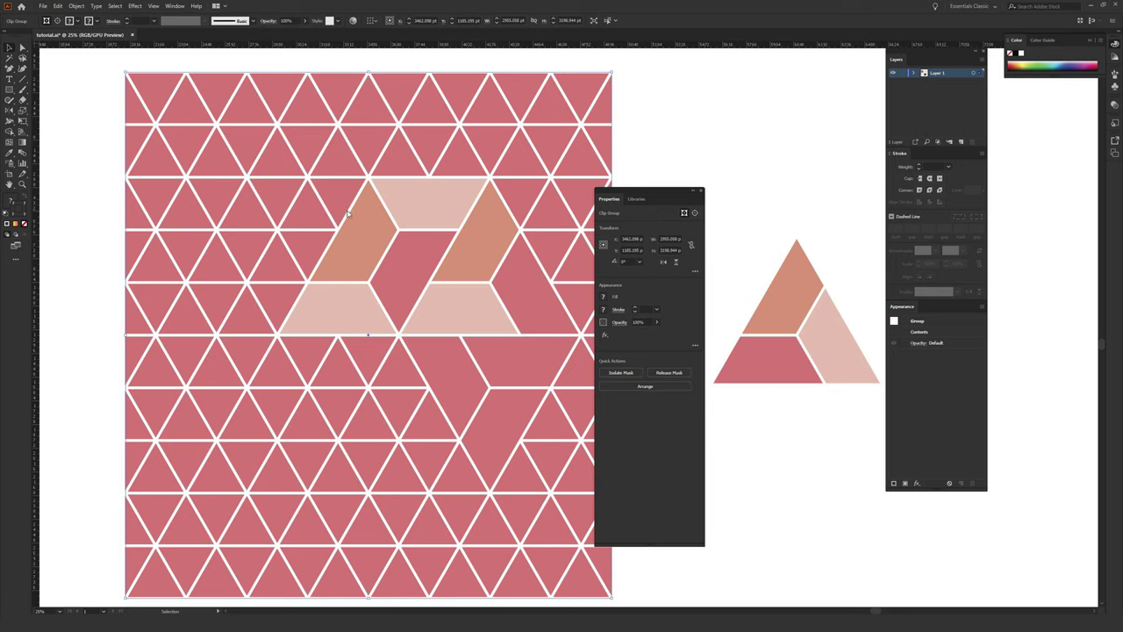
{"action": "right_click", "coordinate": [347, 212]}
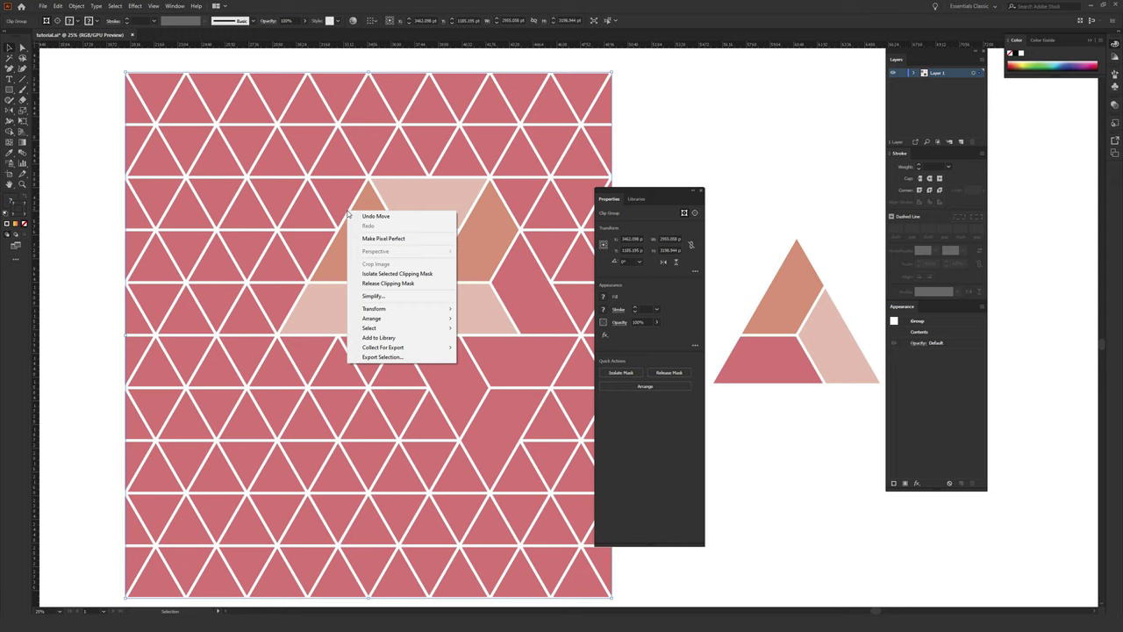
{"action": "left_click", "coordinate": [386, 285]}
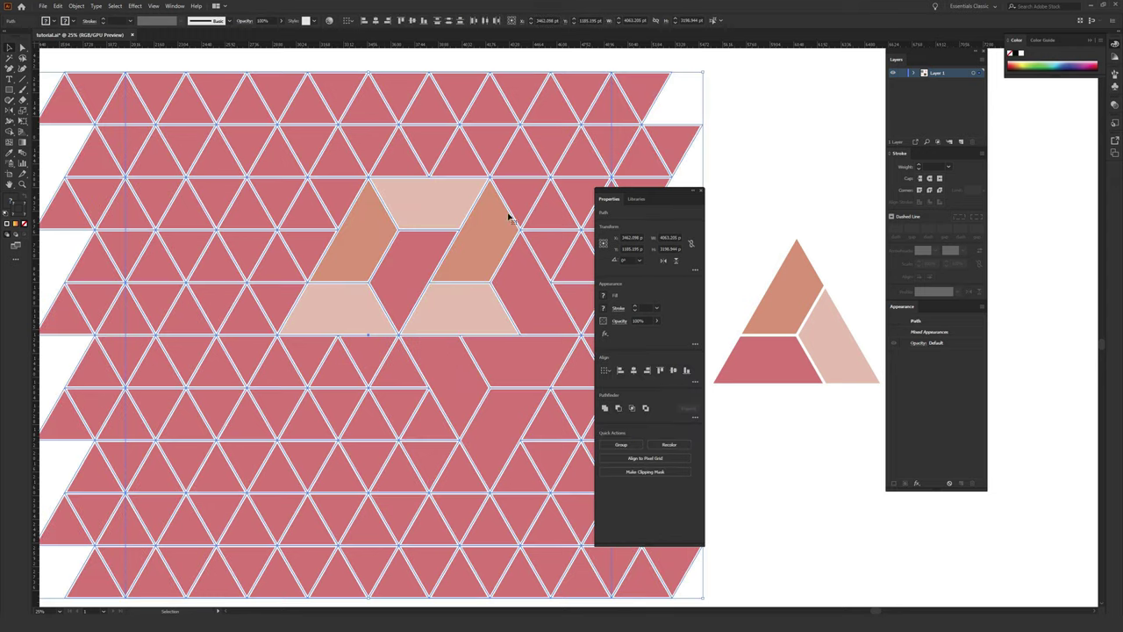
- Move the released clipping rectangle about 554 pt left and 136 pt up, separately from the triangle grid, and deselect it
{"action": "left_click", "coordinate": [757, 102]}
{"action": "left_click_drag", "start_coordinate": [614, 111], "coordinate": [523, 99]}
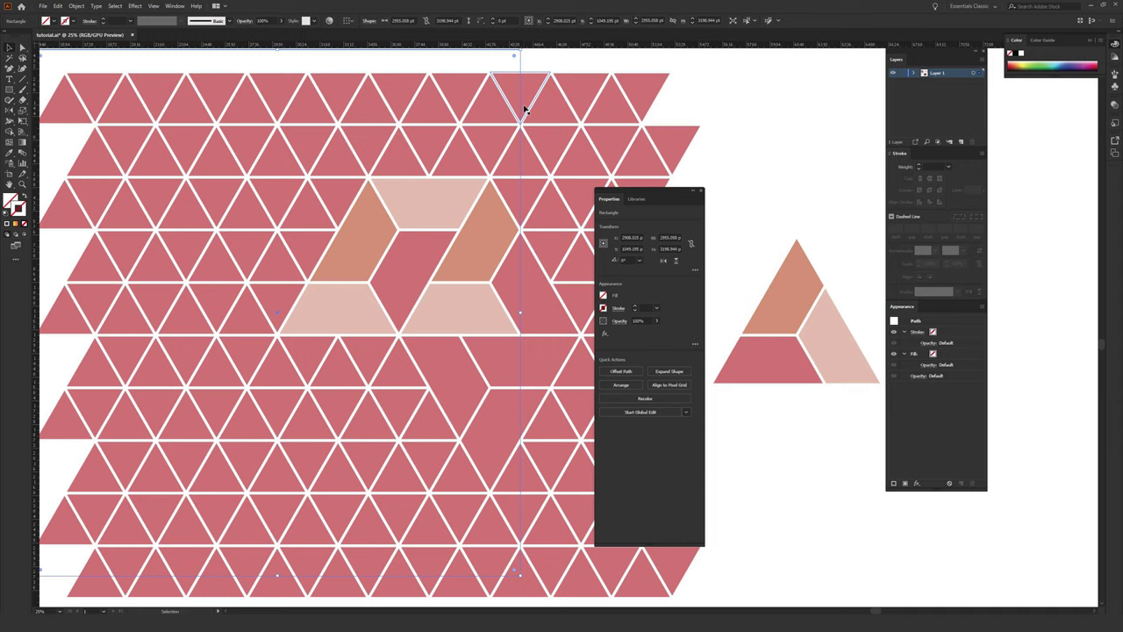
{"action": "key", "text": "ctrl+shift+a"}
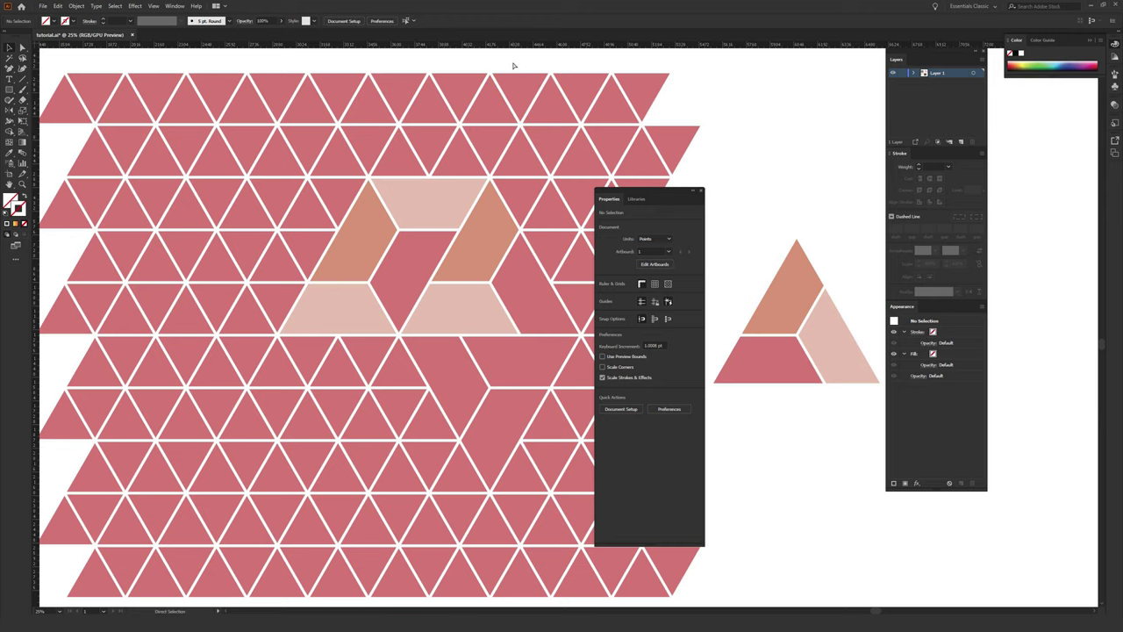
- Fill the horizontal red trapezoid directly below the right light pink tile with the orange sampled from the right orange trapezoid
{"action": "key", "text": "ctrl+minus"}
{"action": "left_click_drag", "start_coordinate": [492, 228], "coordinate": [339, 216]}
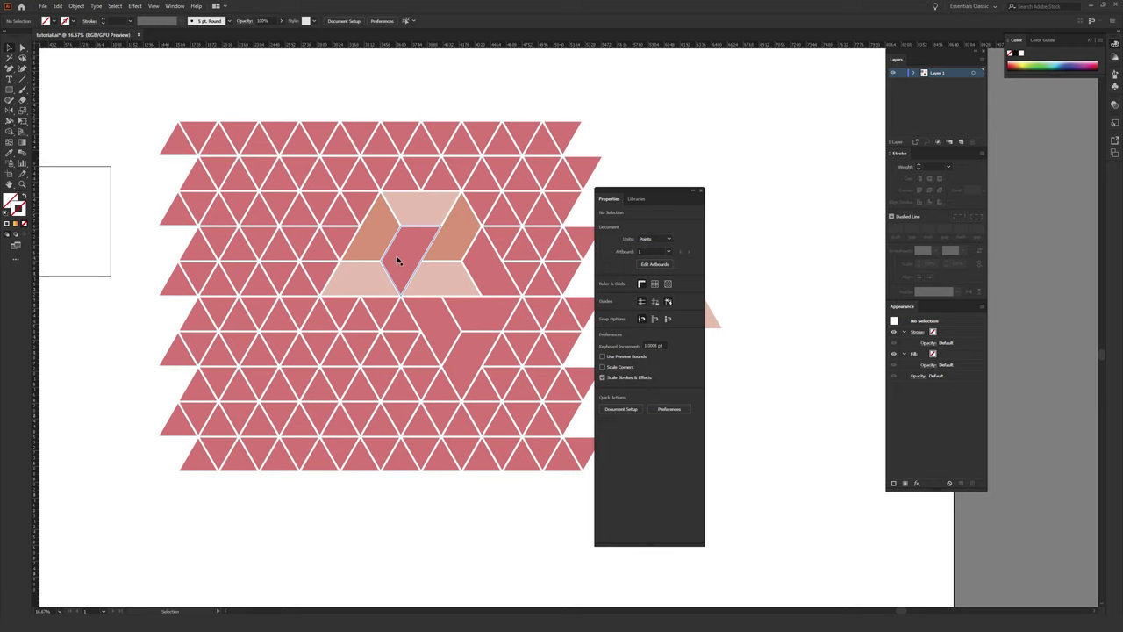
{"action": "left_click", "coordinate": [440, 326]}
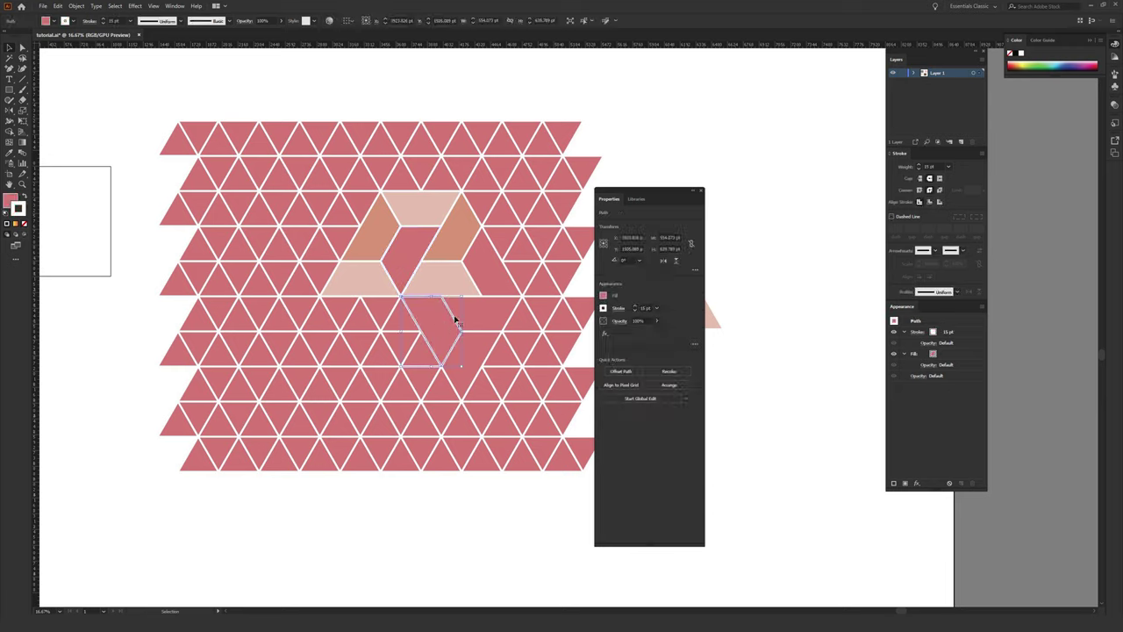
{"action": "left_click", "coordinate": [494, 313]}
{"action": "key", "text": "i"}
{"action": "left_click", "coordinate": [449, 228]}
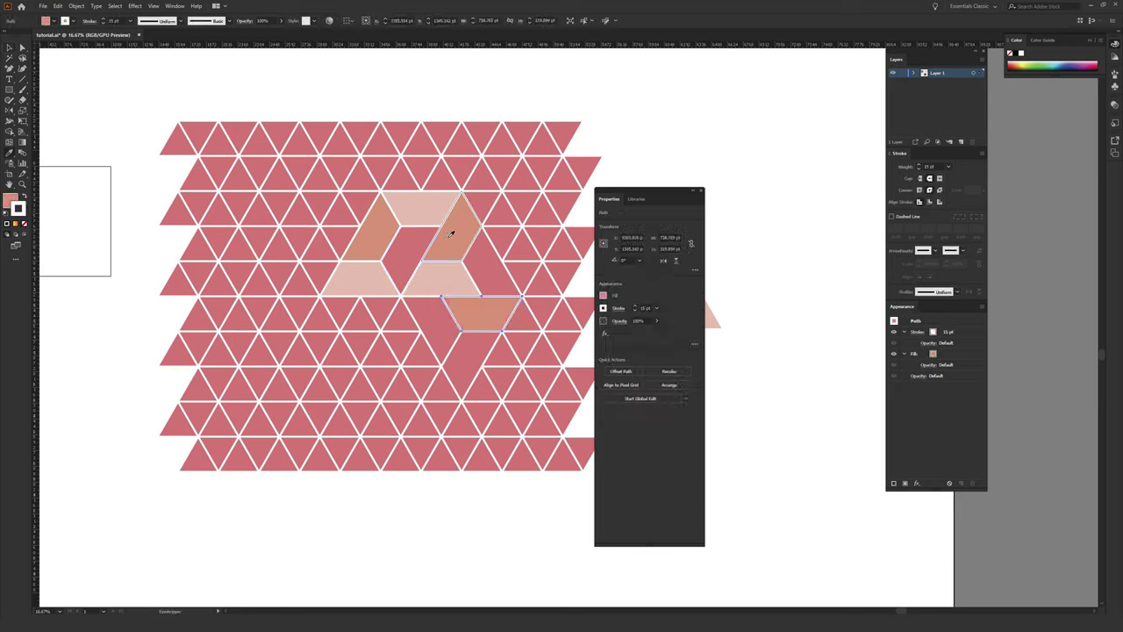
- Fill the slanted trapezoid directly below the lower orange tile with the sampled light pink and deselect
{"action": "left_click", "coordinate": [465, 363], "text": "ctrl"}
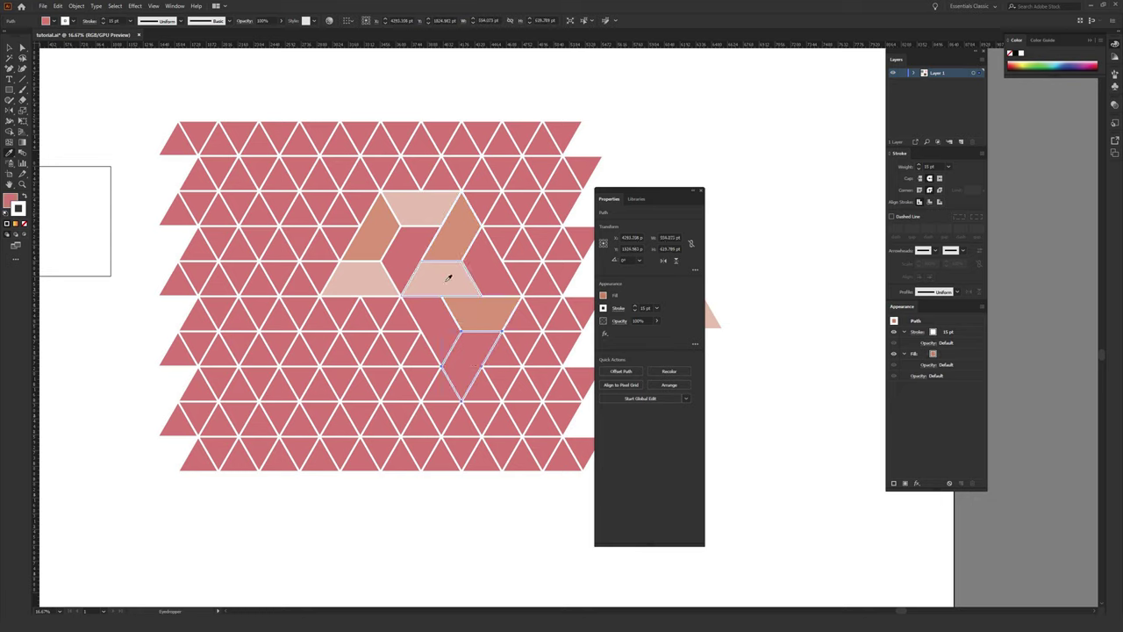
{"action": "left_click", "coordinate": [448, 278]}
{"action": "key", "text": "v"}
{"action": "left_click", "coordinate": [660, 134]}
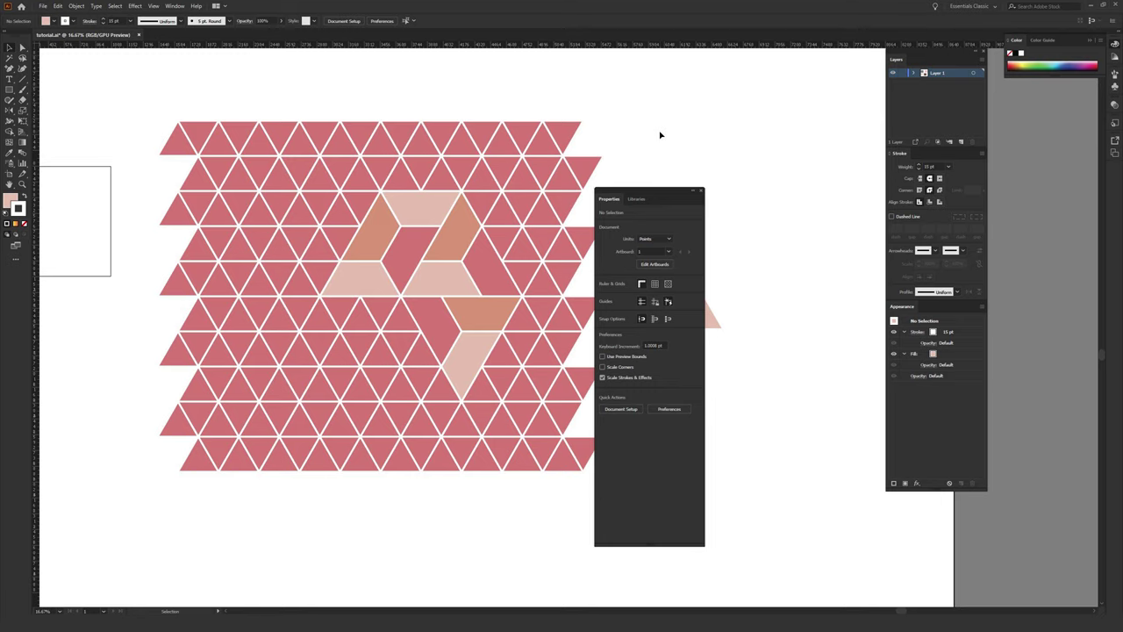
{"action": "left_click", "coordinate": [473, 360]}
{"action": "scroll", "coordinate": [474, 355], "scroll_direction": "right", "scroll_amount": 5}
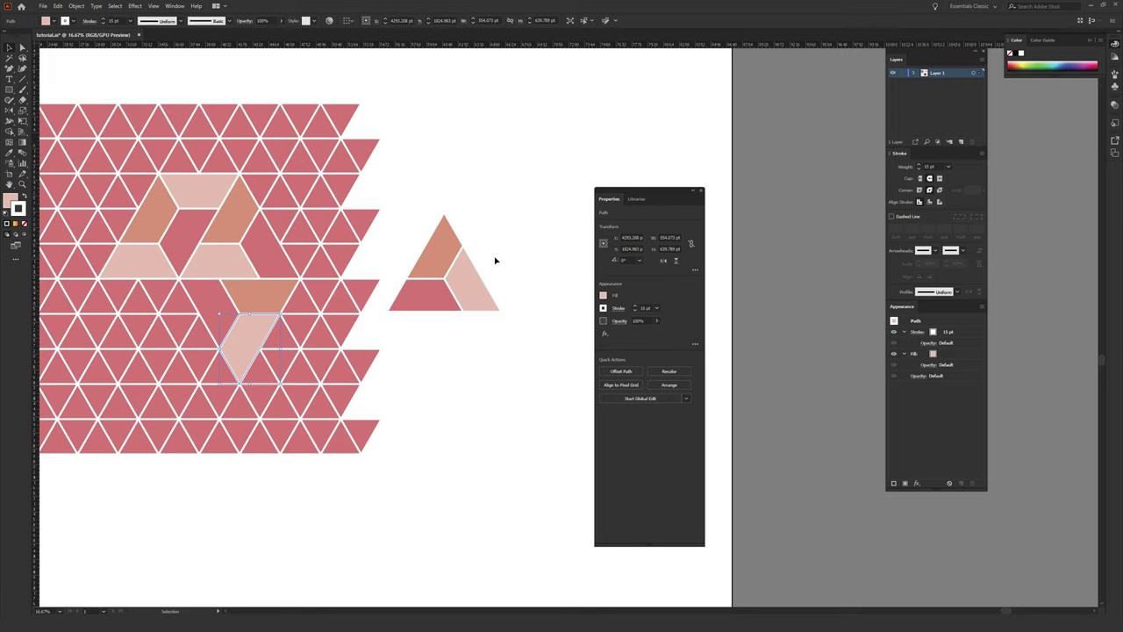
{"action": "left_click", "coordinate": [394, 230]}
{"action": "left_click_drag", "start_coordinate": [393, 231], "coordinate": [540, 253]}
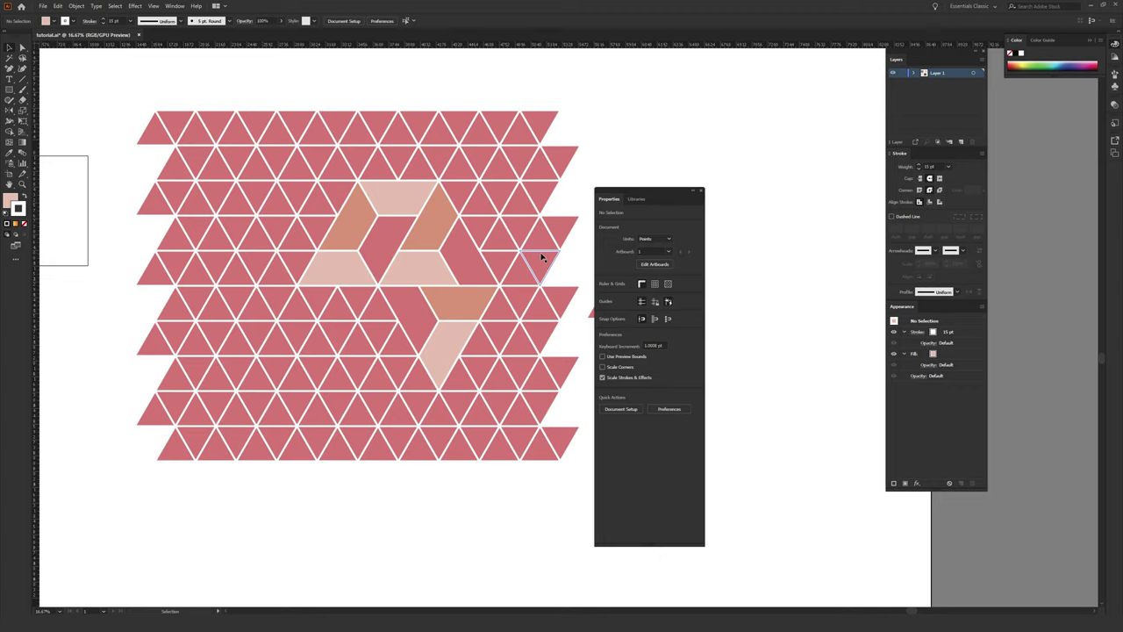